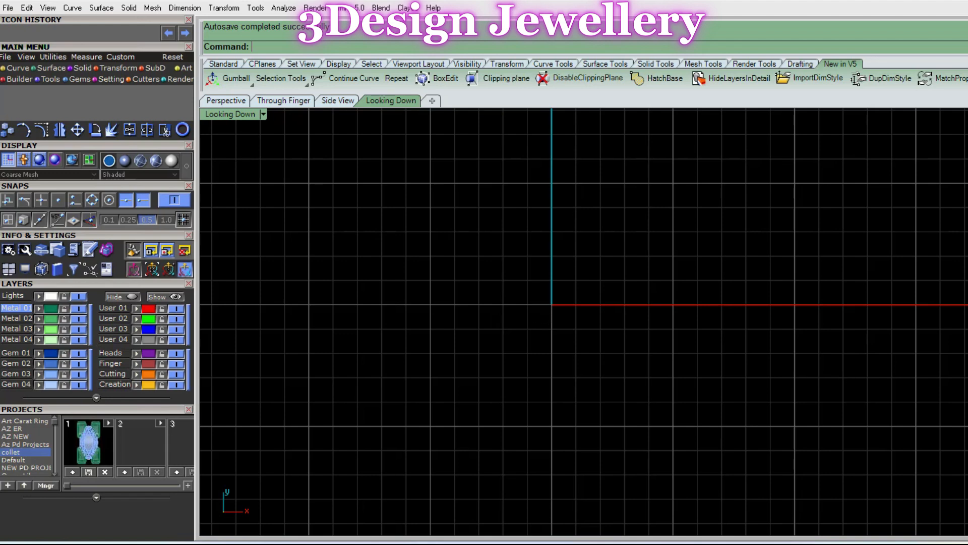
Draw a circle centred on the origin with a diameter of 15 mm in the Looking Down view
{"action": "left_click", "coordinate": [17, 69]}
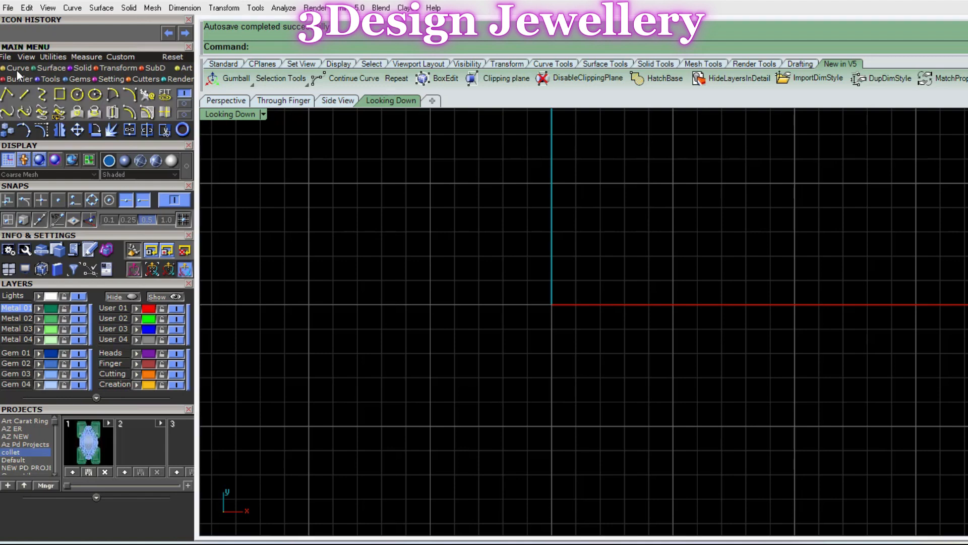
{"action": "left_click", "coordinate": [77, 94]}
{"action": "right_click_drag", "start_coordinate": [574, 332], "coordinate": [543, 344]}
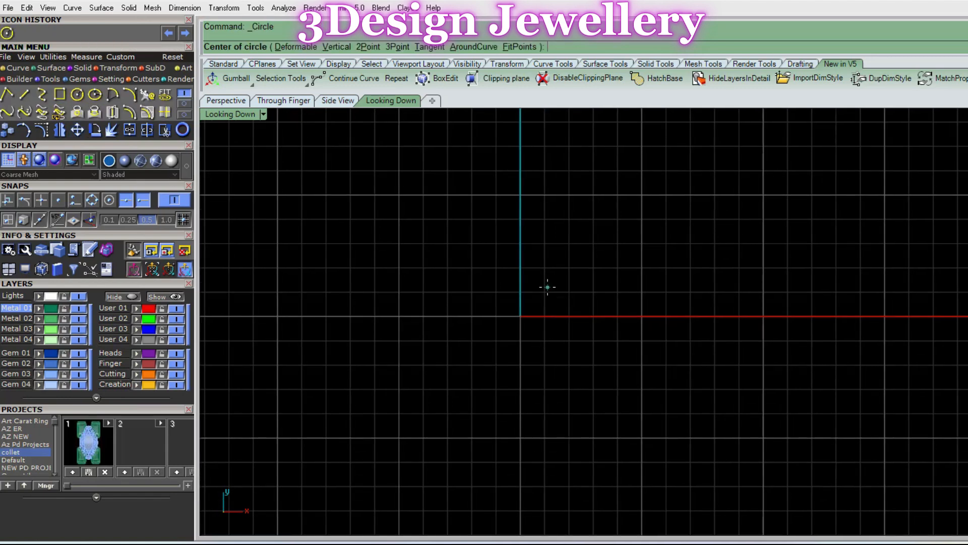
{"action": "type", "text": "0"}
{"action": "key", "text": "Return"}
{"action": "type", "text": "15"}
{"action": "key", "text": "Return"}
Check the circle's diameter with a diameter dimension, without placing the dimension
{"action": "scroll", "coordinate": [547, 271], "scroll_direction": "down", "scroll_amount": 3}
{"action": "left_click", "coordinate": [604, 318]}
{"action": "type", "text": "DD"}
{"action": "key", "text": "Return"}
{"action": "scroll", "coordinate": [637, 269], "scroll_direction": "up", "scroll_amount": 6}
{"action": "scroll", "coordinate": [614, 251], "scroll_direction": "down", "scroll_amount": 8}
{"action": "key", "text": "Escape"}
{"action": "right_click_drag", "start_coordinate": [608, 254], "coordinate": [581, 225]}
{"action": "scroll", "coordinate": [555, 257], "scroll_direction": "down", "scroll_amount": 3}
{"action": "scroll", "coordinate": [560, 262], "scroll_direction": "up", "scroll_amount": 6}
{"action": "scroll", "coordinate": [583, 242], "scroll_direction": "down", "scroll_amount": 3}
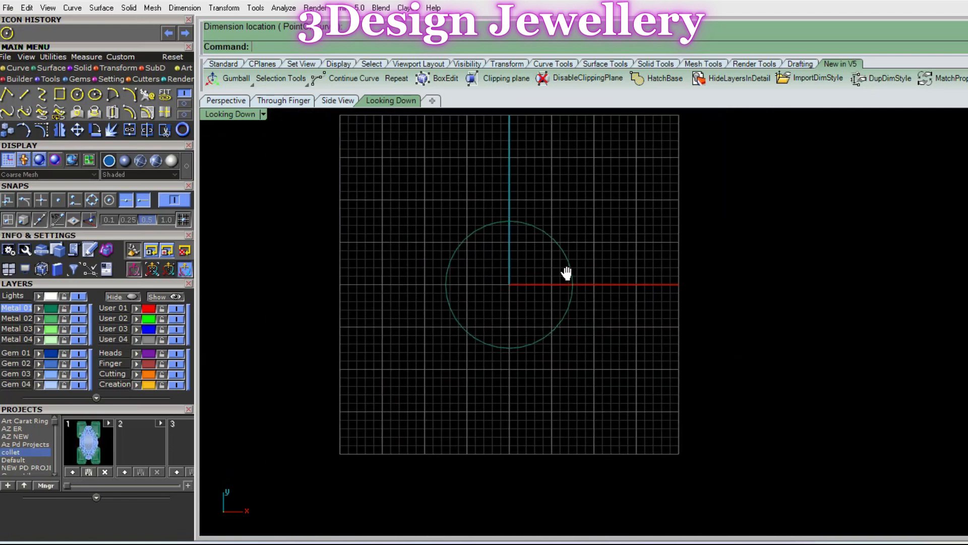
{"action": "scroll", "coordinate": [525, 301], "scroll_direction": "up", "scroll_amount": 4}
{"action": "right_click_drag", "start_coordinate": [536, 300], "coordinate": [538, 277]}
Switch to the four-view layout and maximize the Right view
{"action": "type", "text": "4View"}
{"action": "key", "text": "Return"}
{"action": "right_click_drag", "start_coordinate": [434, 196], "coordinate": [457, 209]}
{"action": "left_click_drag", "start_coordinate": [493, 256], "coordinate": [462, 251]}
{"action": "key", "text": "Escape"}
{"action": "double_click", "coordinate": [649, 329]}
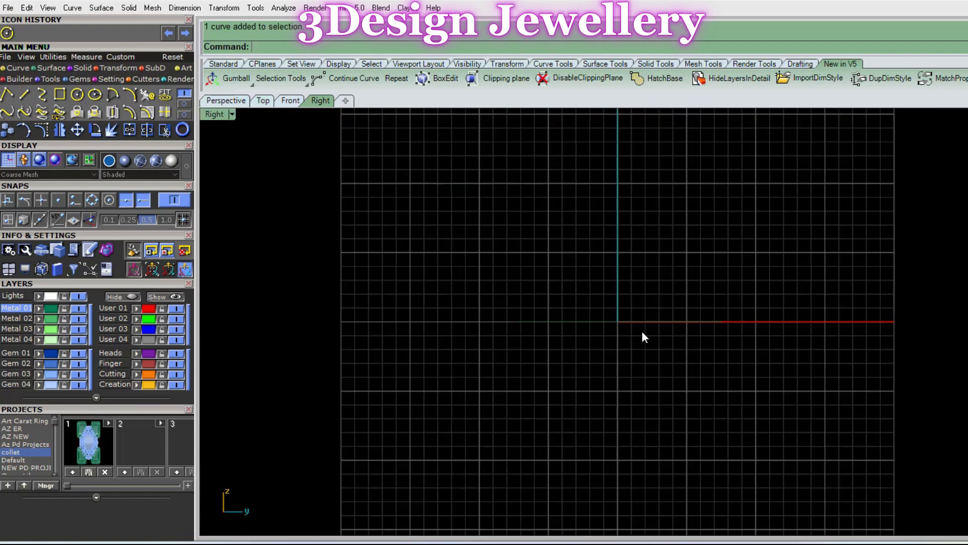
Try a 1 by 1 mm square centred on the origin in the Right view
{"action": "left_click", "coordinate": [60, 95]}
{"action": "left_click", "coordinate": [385, 47]}
{"action": "type", "text": "0"}
{"action": "key", "text": "Return"}
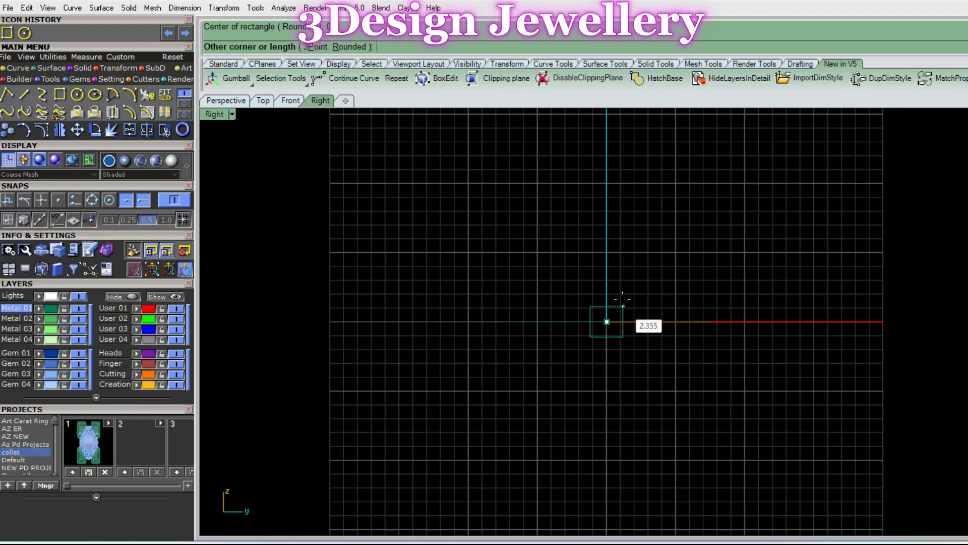
{"action": "type", "text": "1"}
{"action": "key", "text": "Return"}
{"action": "type", "text": "1"}
{"action": "key", "text": "Return"}
{"action": "scroll", "coordinate": [661, 431], "scroll_direction": "up", "scroll_amount": 10}
{"action": "right_click_drag", "start_coordinate": [535, 157], "coordinate": [566, 319]}
{"action": "scroll", "coordinate": [574, 303], "scroll_direction": "up", "scroll_amount": 4}
{"action": "key", "text": "ctrl+z"}
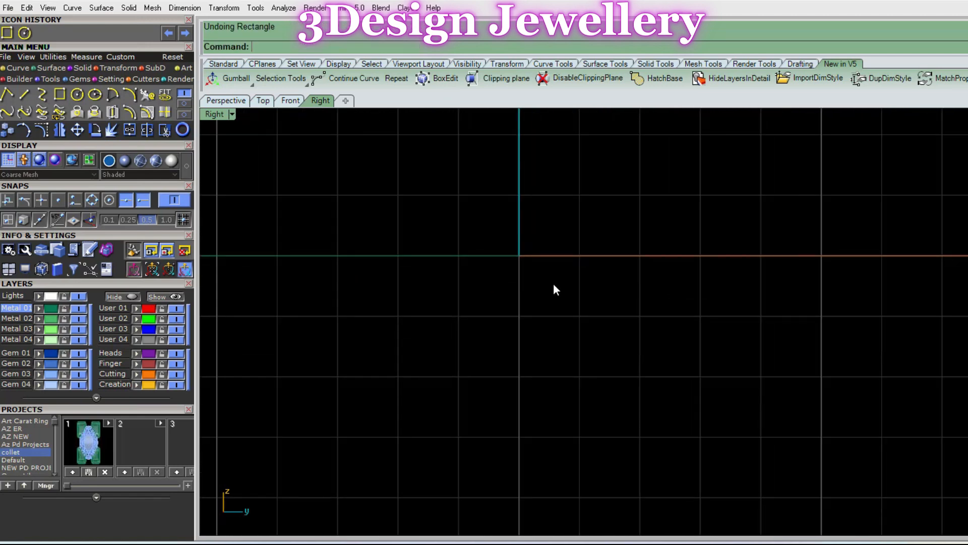
Draw a 2 by 2 mm square centred on the origin in the Right view
{"action": "right_click_drag", "start_coordinate": [532, 284], "coordinate": [536, 309]}
{"action": "right_click", "coordinate": [517, 266]}
{"action": "left_click", "coordinate": [386, 46]}
{"action": "type", "text": "0"}
{"action": "key", "text": "Return"}
{"action": "type", "text": "2"}
{"action": "key", "text": "Return"}
{"action": "key", "text": "Return"}
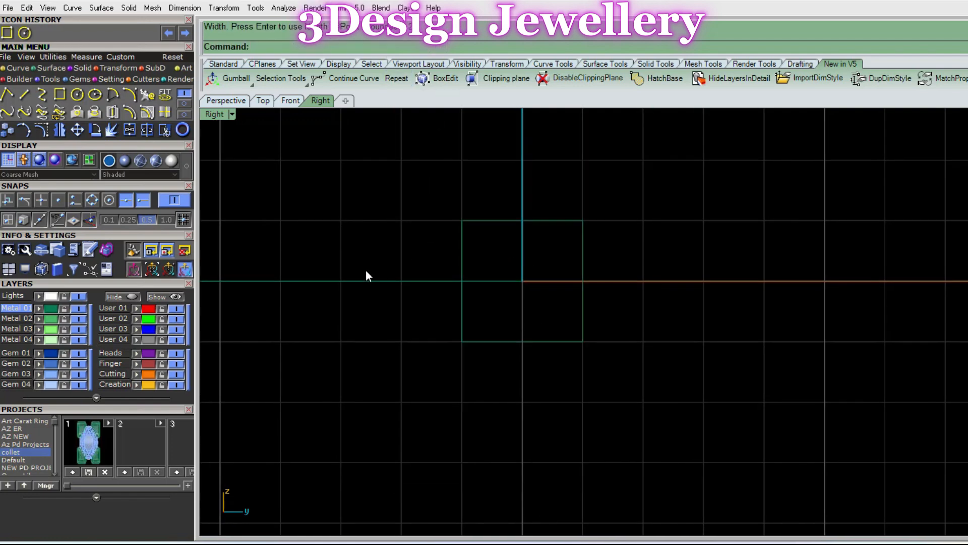
{"action": "right_click_drag", "start_coordinate": [535, 242], "coordinate": [510, 220]}
{"action": "scroll", "coordinate": [535, 236], "scroll_direction": "down", "scroll_amount": 6}
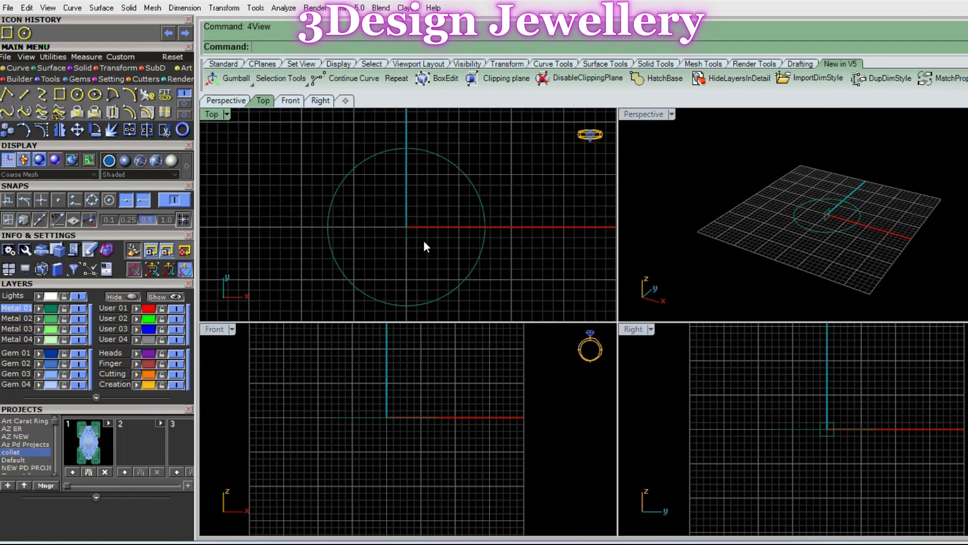
Rotate the circle 90 degrees about the origin in the Right view so it stands upright in the Front view
{"action": "scroll", "coordinate": [835, 437], "scroll_direction": "up", "scroll_amount": 4}
{"action": "left_click", "coordinate": [866, 423]}
{"action": "type", "text": "r0"}
{"action": "key", "text": "Return"}
{"action": "left_click", "coordinate": [923, 423]}
{"action": "left_click", "coordinate": [837, 504]}
{"action": "key", "text": "Escape"}
Maximize the Front view and measure the curve length of the circle
{"action": "left_click", "coordinate": [831, 430]}
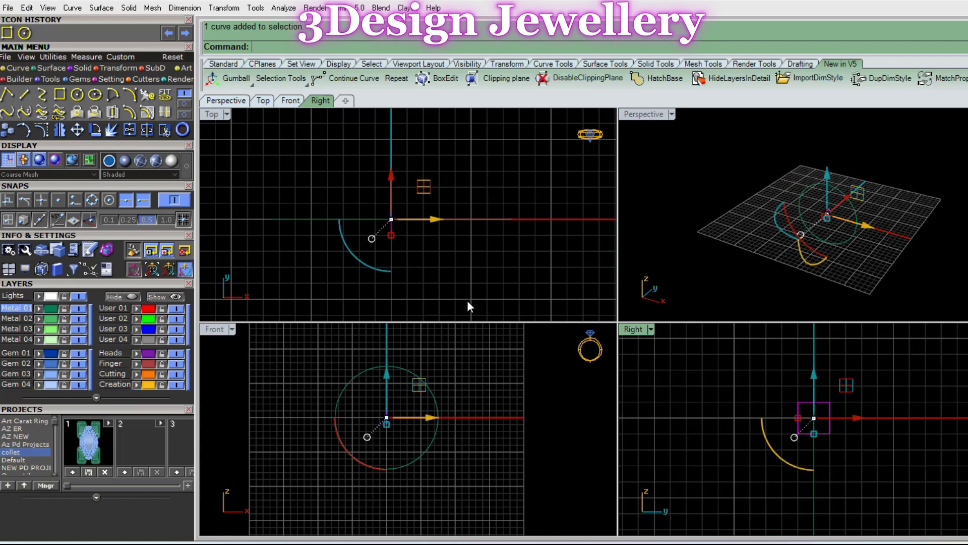
{"action": "double_click", "coordinate": [222, 330]}
{"action": "scroll", "coordinate": [607, 333], "scroll_direction": "down", "scroll_amount": 6}
{"action": "right_click_drag", "start_coordinate": [671, 319], "coordinate": [616, 321], "text": "ctrl+shift"}
{"action": "scroll", "coordinate": [615, 268], "scroll_direction": "up", "scroll_amount": 2}
{"action": "key", "text": "Escape"}
{"action": "left_click", "coordinate": [613, 268]}
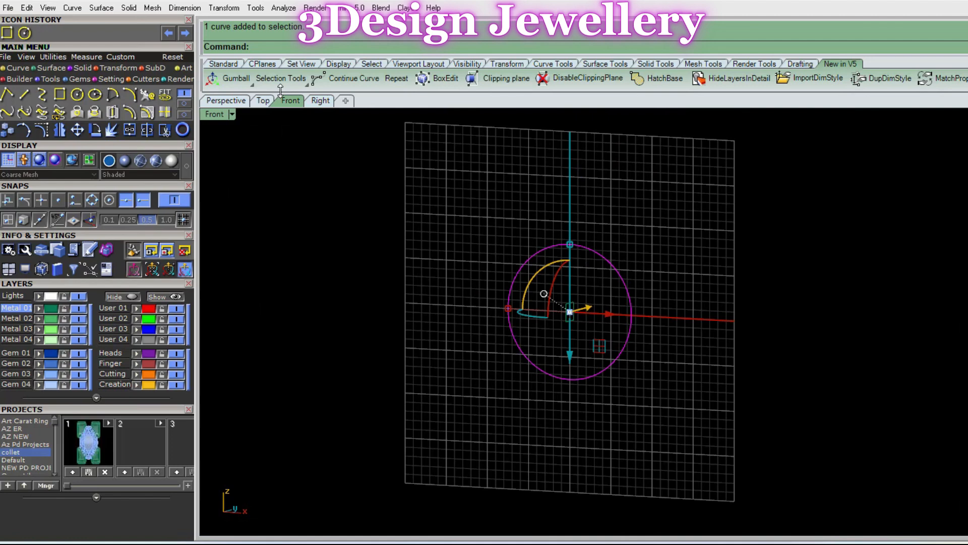
{"action": "left_click", "coordinate": [53, 56]}
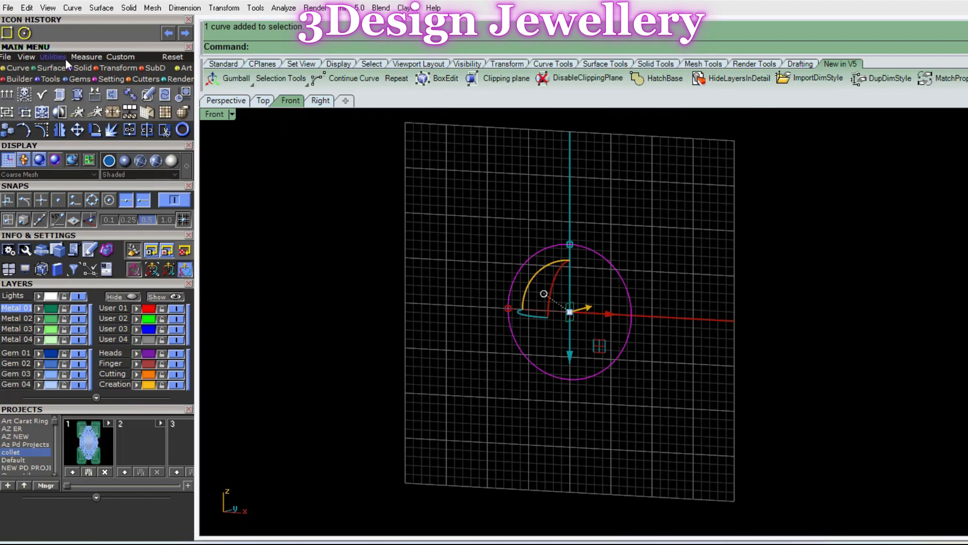
{"action": "left_click", "coordinate": [86, 57]}
{"action": "left_click", "coordinate": [28, 97]}
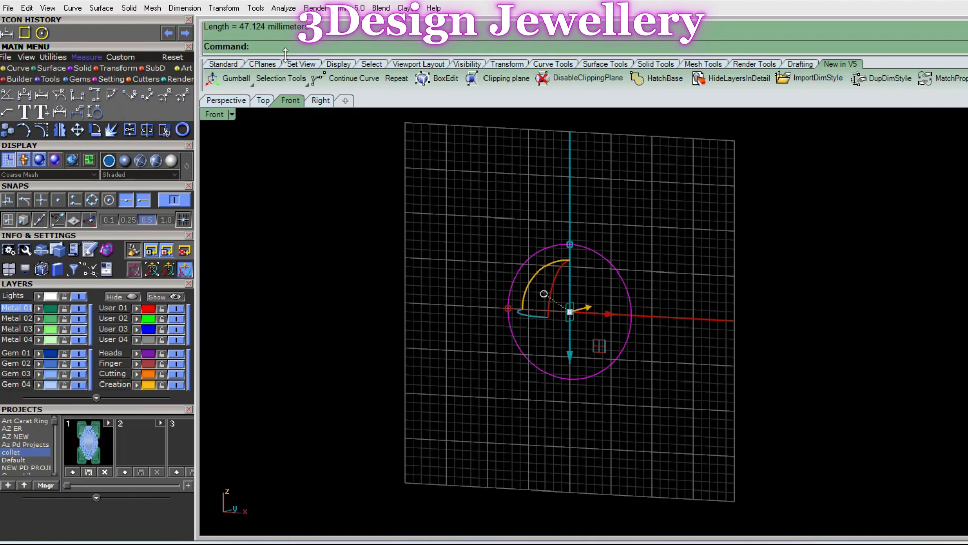
Draw a horizontal line extending to both sides of the origin, with a total length of 47.124 mm
{"action": "right_click_drag", "start_coordinate": [554, 288], "coordinate": [533, 250]}
{"action": "scroll", "coordinate": [561, 260], "scroll_direction": "up", "scroll_amount": 2}
{"action": "key", "text": "Escape"}
{"action": "scroll", "coordinate": [561, 260], "scroll_direction": "up", "scroll_amount": 2}
{"action": "type", "text": "li"}
{"action": "key", "text": "Return"}
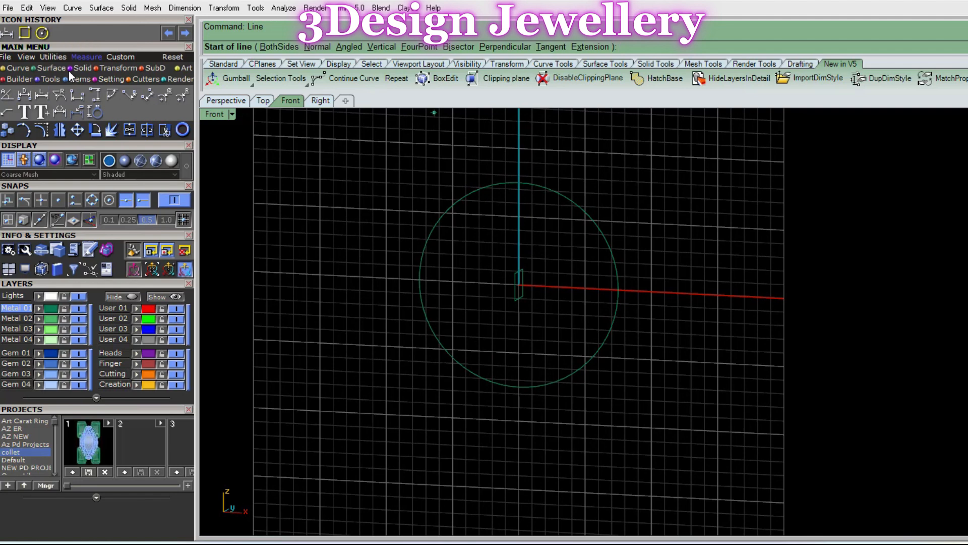
{"action": "left_click", "coordinate": [14, 68]}
{"action": "left_click", "coordinate": [25, 96]}
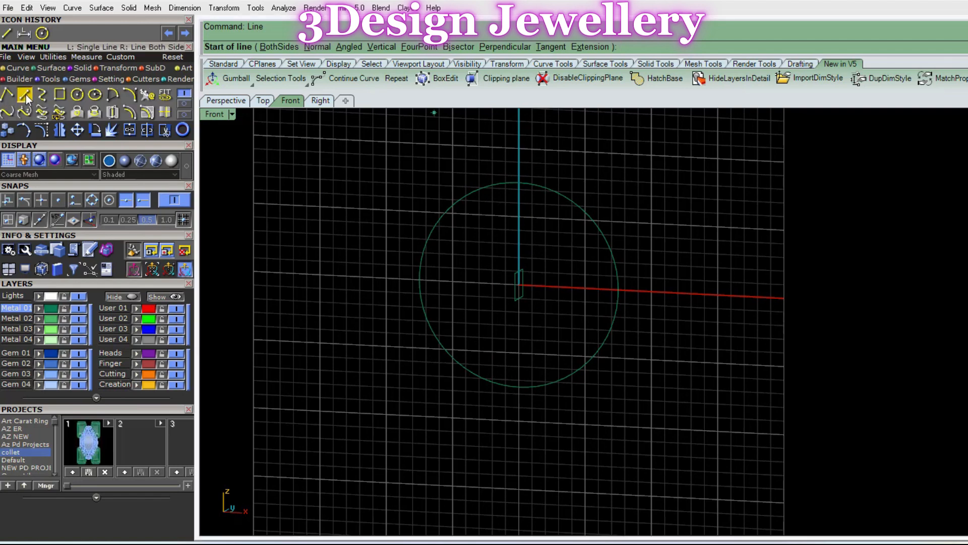
{"action": "type", "text": "0"}
{"action": "key", "text": "Return"}
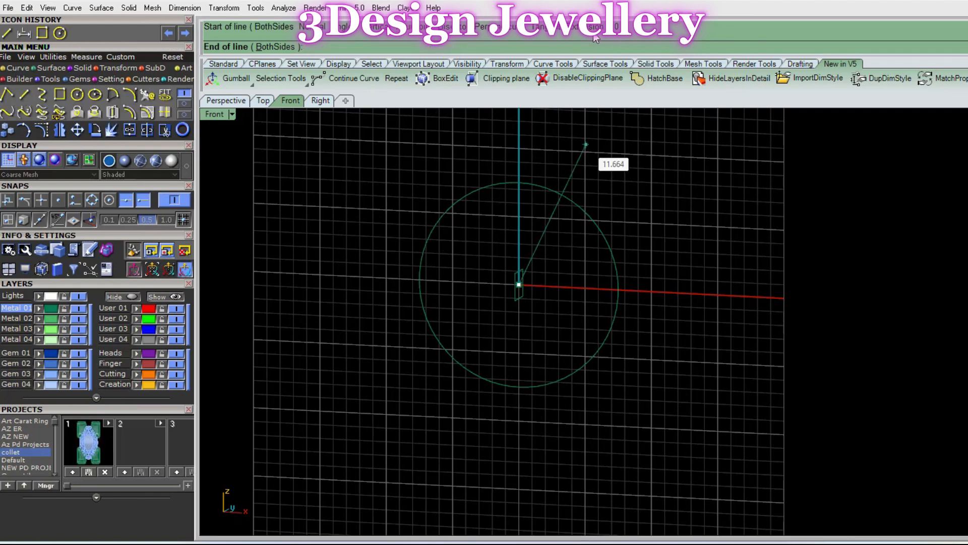
{"action": "left_click", "coordinate": [276, 46]}
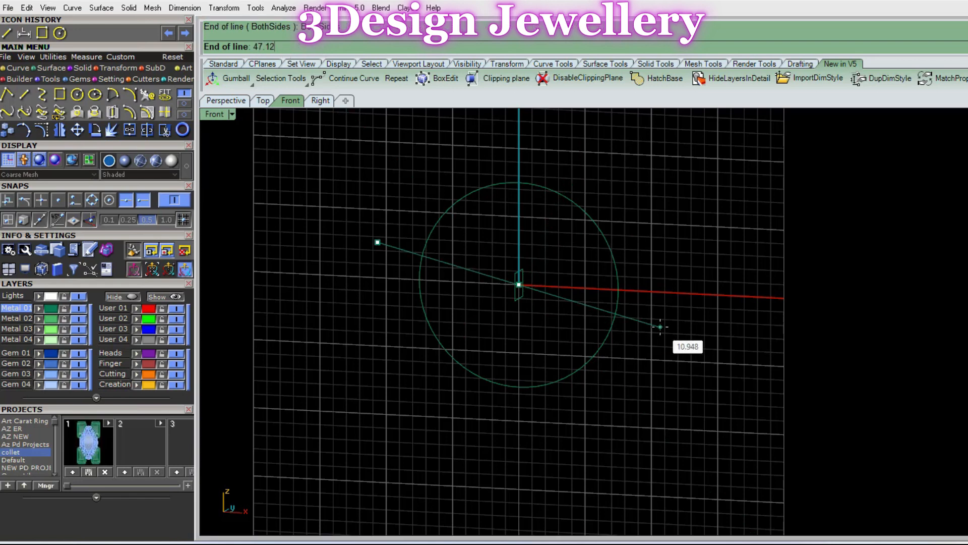
{"action": "type", "text": "47.124"}
{"action": "key", "text": "Return"}
{"action": "left_click", "coordinate": [696, 325]}
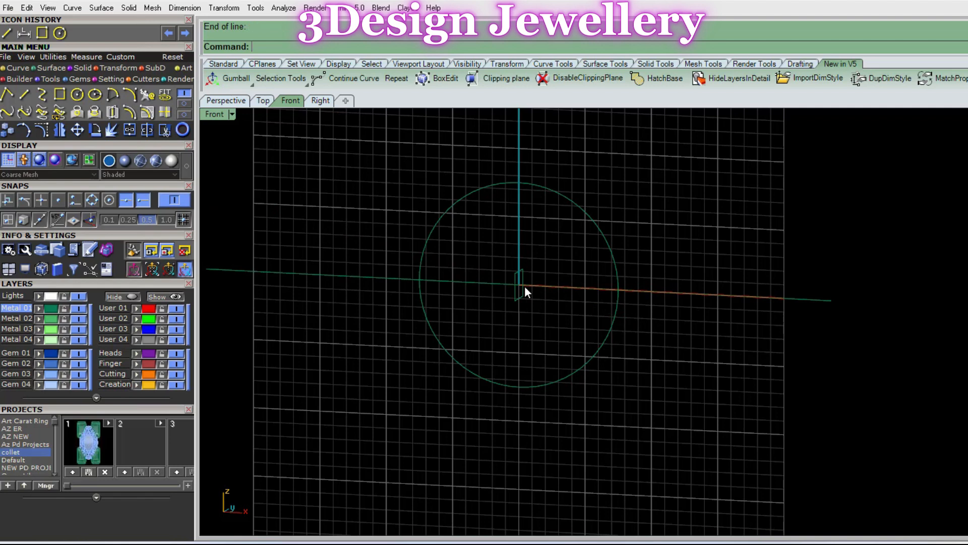
Extrude the square profile to both sides as a solid bar reaching the ends of the horizontal line
{"action": "scroll", "coordinate": [525, 286], "scroll_direction": "up", "scroll_amount": 2}
{"action": "right_click_drag", "start_coordinate": [571, 278], "coordinate": [608, 276]}
{"action": "left_click", "coordinate": [516, 226]}
{"action": "type", "text": "e"}
{"action": "key", "text": "Return"}
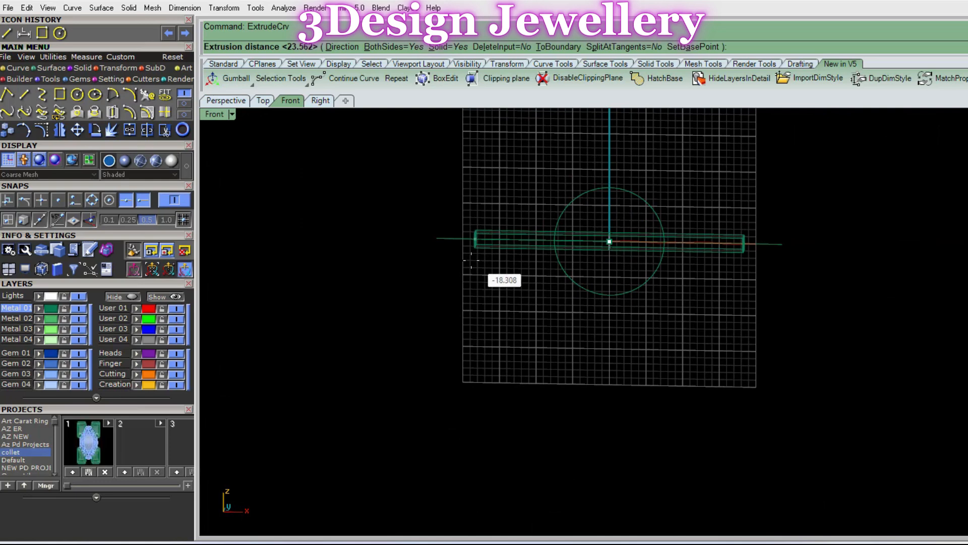
{"action": "left_click", "coordinate": [433, 242]}
{"action": "mouse_move", "coordinate": [733, 255]}
{"action": "right_mouse_down"}
{"action": "mouse_move", "coordinate": [564, 248]}
{"action": "mouse_move", "coordinate": [713, 262]}
{"action": "mouse_move", "coordinate": [738, 227]}
{"action": "mouse_move", "coordinate": [705, 222]}
{"action": "mouse_move", "coordinate": [705, 233]}
{"action": "mouse_move", "coordinate": [750, 287]}
{"action": "mouse_move", "coordinate": [749, 253]}
{"action": "right_mouse_up"}
{"action": "key", "text": "F5"}
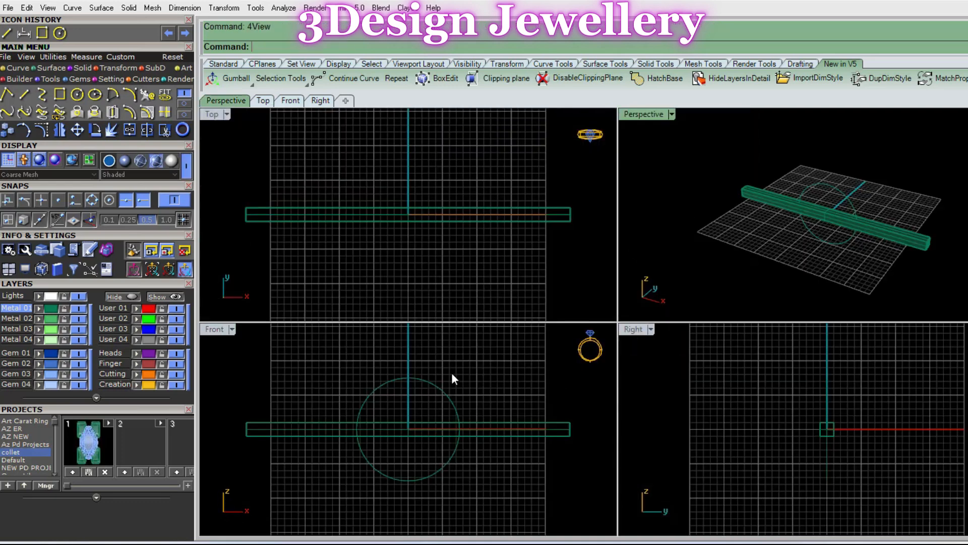
Maximize the Perspective view and duplicate the border of the bar's top face
{"action": "double_click", "coordinate": [626, 114]}
{"action": "right_click_drag", "start_coordinate": [631, 119], "coordinate": [717, 277]}
{"action": "type", "text": "dfb"}
{"action": "key", "text": "Return"}
{"action": "scroll", "coordinate": [740, 269], "scroll_direction": "up", "scroll_amount": 15}
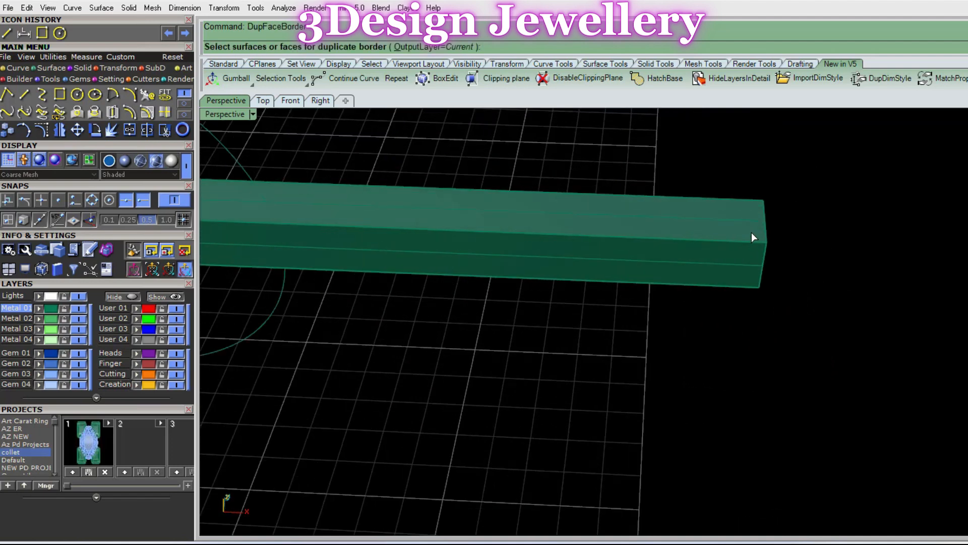
{"action": "left_click", "coordinate": [748, 230]}
{"action": "key", "text": "Return"}
{"action": "scroll", "coordinate": [745, 228], "scroll_direction": "down", "scroll_amount": 7}
{"action": "right_click_drag", "start_coordinate": [744, 228], "coordinate": [725, 279]}
Offset the duplicated top-face border inward by 0.45 mm
{"action": "type", "text": "O"}
{"action": "key", "text": "Return"}
{"action": "scroll", "coordinate": [695, 267], "scroll_direction": "up", "scroll_amount": 4}
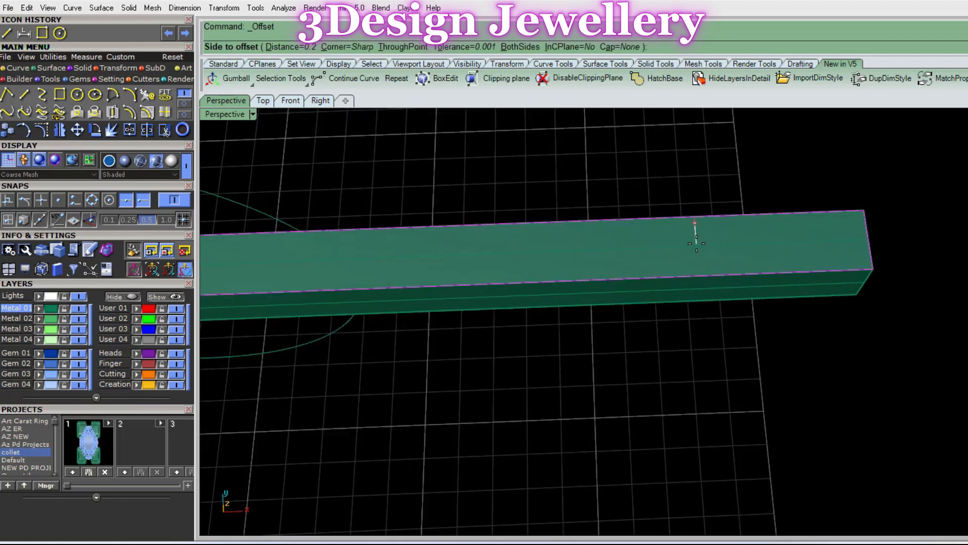
{"action": "type", "text": "0.4"}
{"action": "key", "text": "Return"}
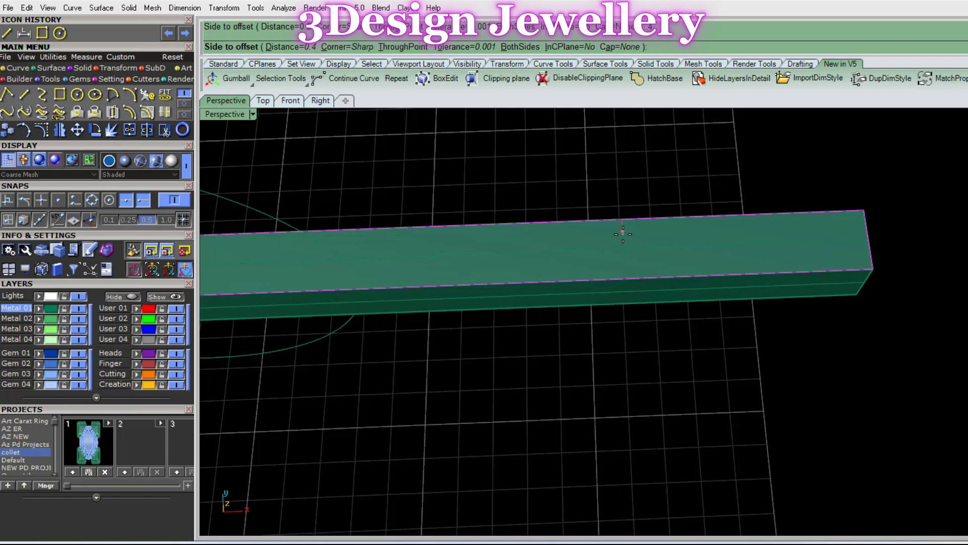
{"action": "type", "text": ".45"}
{"action": "key", "text": "Return"}
{"action": "left_click", "coordinate": [647, 226]}
Move the inward offset curve to the Metal 04 layer
{"action": "right_click_drag", "start_coordinate": [582, 299], "coordinate": [749, 214]}
{"action": "left_click", "coordinate": [749, 214]}
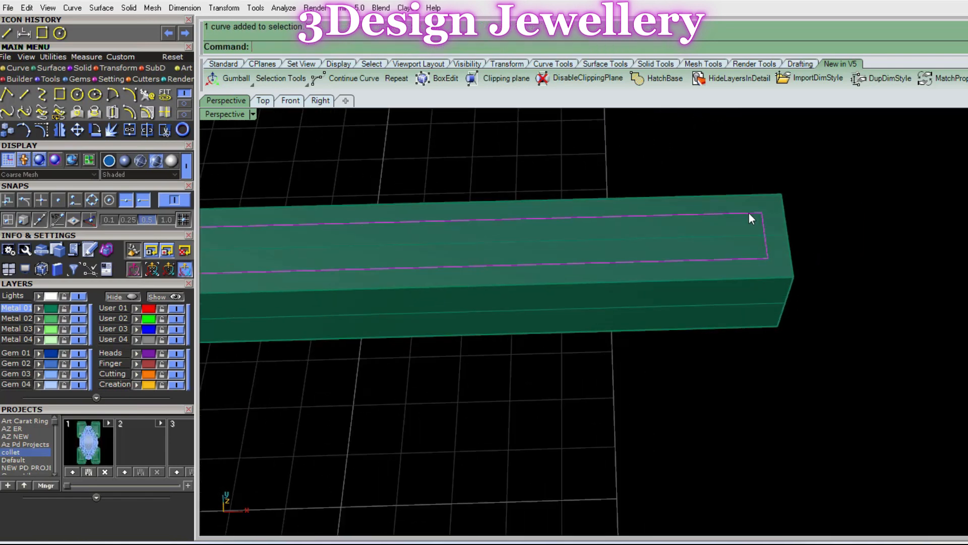
{"action": "left_click", "coordinate": [19, 339]}
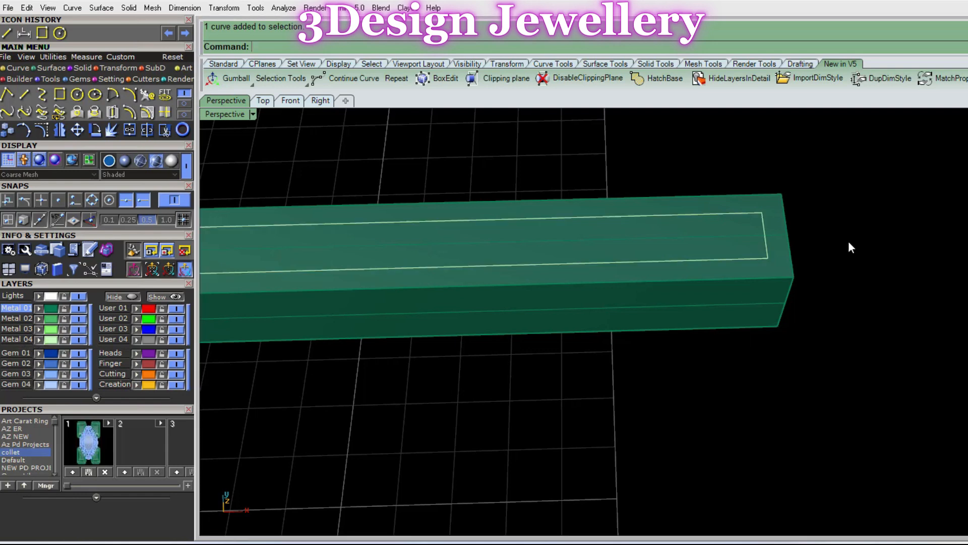
Offset the Metal 04 rectangle outward by 0.2 mm on the bar's top face
{"action": "scroll", "coordinate": [837, 241], "scroll_direction": "up", "scroll_amount": 4}
{"action": "left_click", "coordinate": [745, 203]}
{"action": "key", "text": "Return"}
{"action": "left_click", "coordinate": [717, 198]}
{"action": "left_click", "coordinate": [716, 198]}
{"action": "key", "text": "Return"}
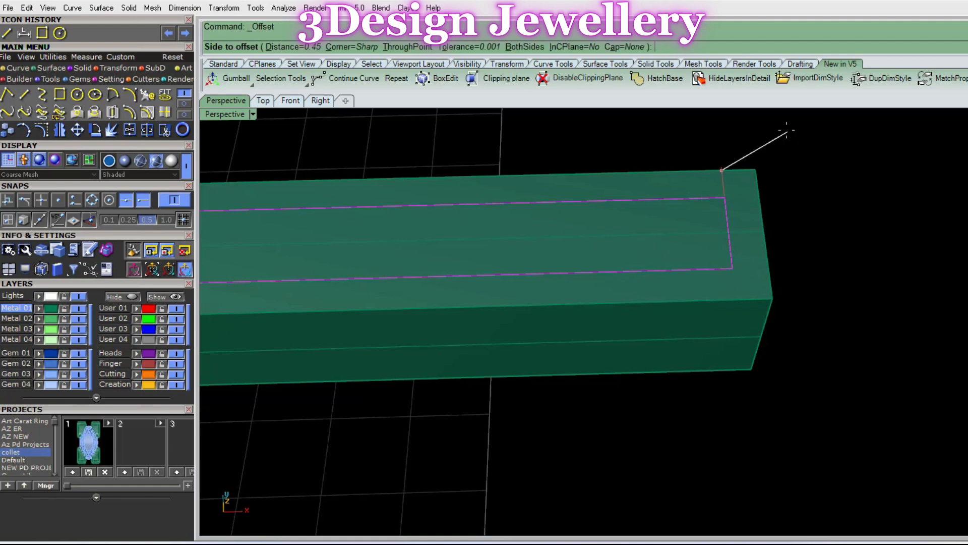
{"action": "scroll", "coordinate": [684, 164], "scroll_direction": "up", "scroll_amount": 4}
{"action": "type", "text": "."}
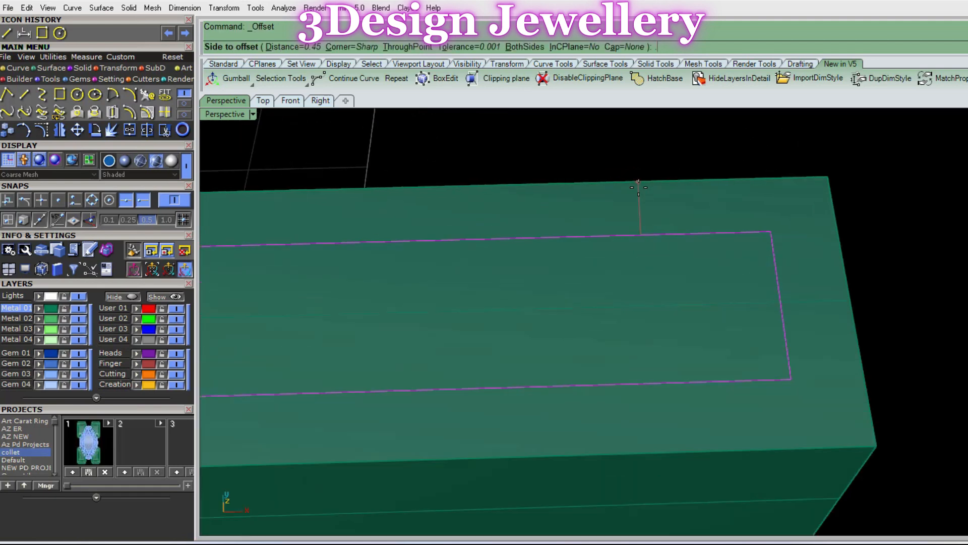
{"action": "type", "text": "2"}
{"action": "key", "text": "Return"}
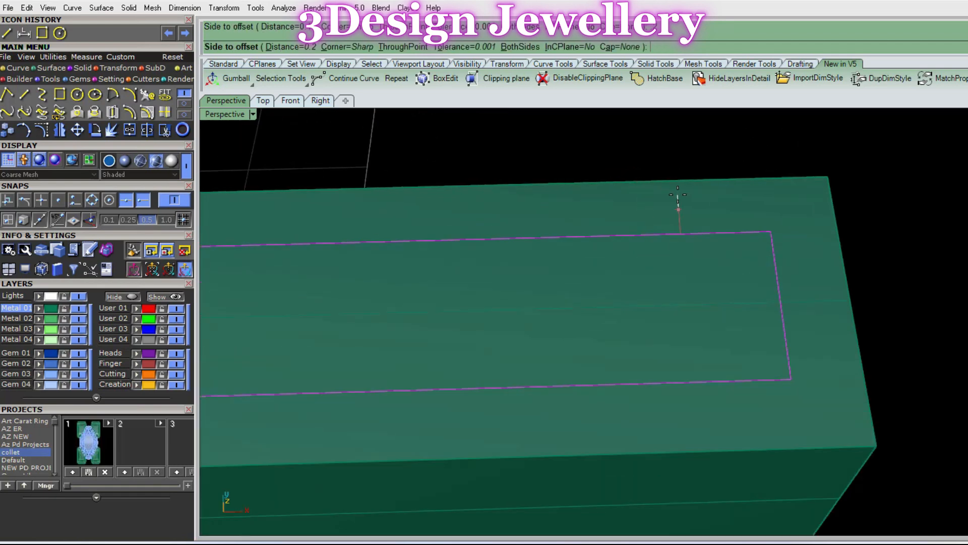
{"action": "key", "text": "Return"}
{"action": "left_click", "coordinate": [677, 202]}
{"action": "scroll", "coordinate": [706, 196], "scroll_direction": "down", "scroll_amount": 4}
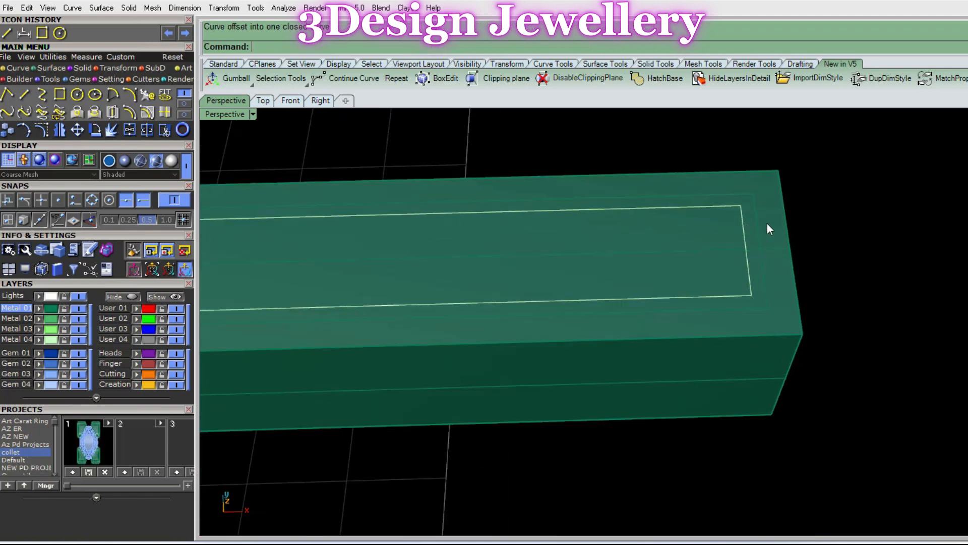
Split the bar's top face with the two rectangular offset curves
{"action": "left_click", "coordinate": [754, 229]}
{"action": "type", "text": "s"}
{"action": "key", "text": "Return"}
{"action": "left_click", "coordinate": [737, 216]}
{"action": "left_click", "coordinate": [755, 206]}
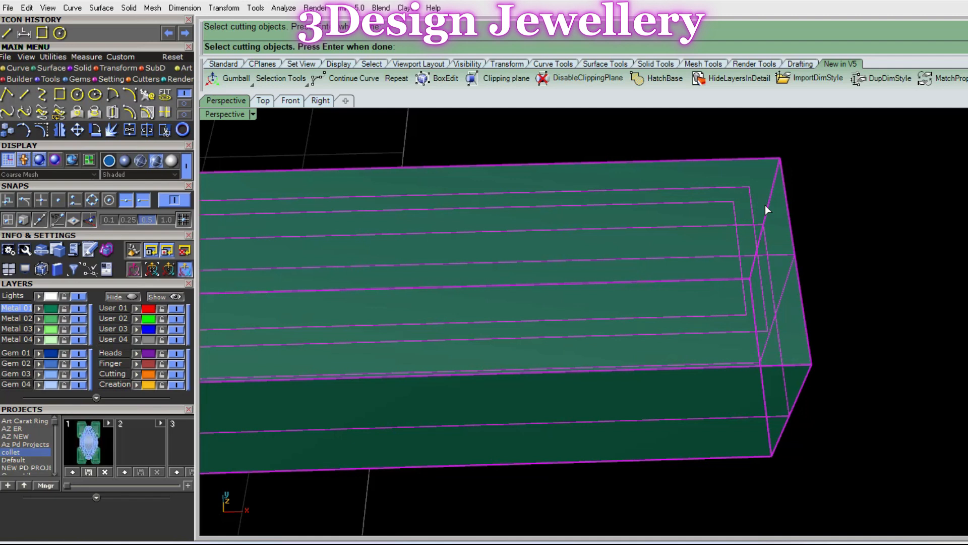
{"action": "key", "text": "Return"}
Move the inner split surface of the top face 0.25 mm down along Z
{"action": "left_click", "coordinate": [716, 223]}
{"action": "scroll", "coordinate": [714, 229], "scroll_direction": "down", "scroll_amount": 10}
{"action": "right_click_drag", "start_coordinate": [711, 238], "coordinate": [615, 247]}
{"action": "scroll", "coordinate": [634, 225], "scroll_direction": "up", "scroll_amount": 5}
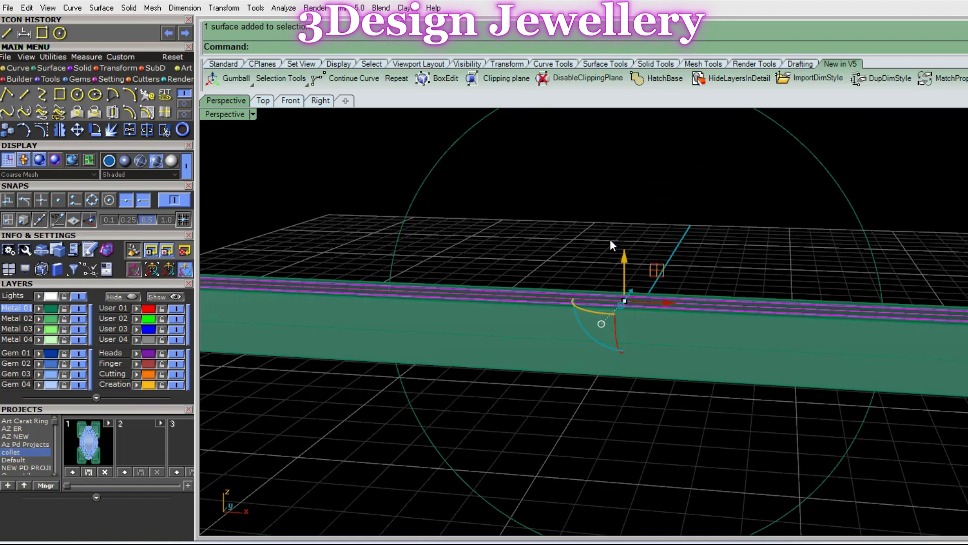
{"action": "right_click_drag", "start_coordinate": [618, 317], "coordinate": [596, 308]}
{"action": "scroll", "coordinate": [673, 290], "scroll_direction": "up", "scroll_amount": 3}
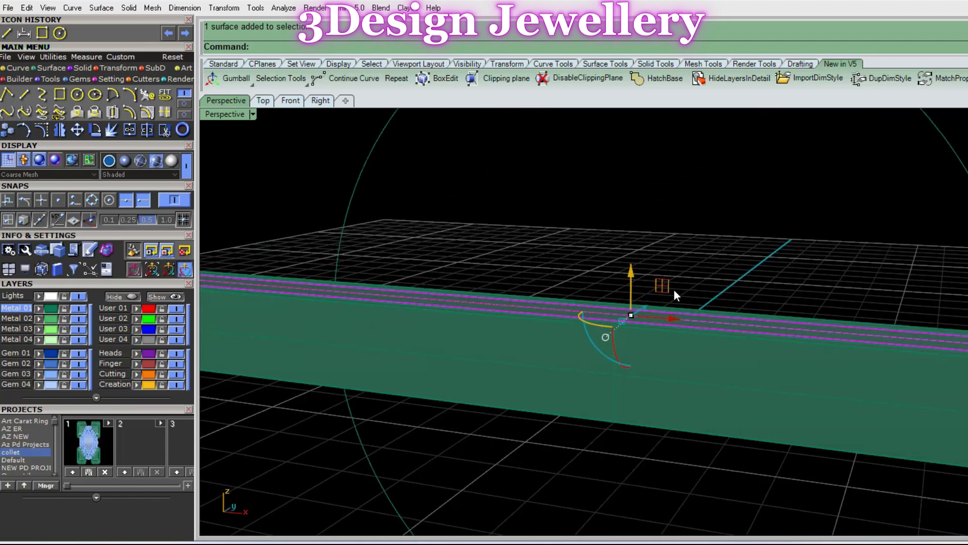
{"action": "scroll", "coordinate": [674, 289], "scroll_direction": "up", "scroll_amount": 1}
{"action": "left_click", "coordinate": [630, 274]}
{"action": "type", "text": "-.25"}
{"action": "key", "text": "Return"}
{"action": "scroll", "coordinate": [610, 232], "scroll_direction": "down", "scroll_amount": 5}
{"action": "right_click_drag", "start_coordinate": [610, 231], "coordinate": [615, 343]}
Delete the narrow ring surface between the two rectangles on the bar's top face
{"action": "left_click", "coordinate": [716, 223]}
{"action": "scroll", "coordinate": [716, 222], "scroll_direction": "up", "scroll_amount": 10}
{"action": "left_click", "coordinate": [692, 193]}
{"action": "key", "text": "Delete"}
Duplicate the border of the lowered inner surface
{"action": "scroll", "coordinate": [652, 240], "scroll_direction": "down", "scroll_amount": 10}
{"action": "right_click_drag", "start_coordinate": [652, 240], "coordinate": [672, 294]}
{"action": "right_click_drag", "start_coordinate": [958, 287], "coordinate": [744, 197], "text": "shift"}
{"action": "scroll", "coordinate": [721, 253], "scroll_direction": "up", "scroll_amount": 8}
{"action": "left_click", "coordinate": [663, 241]}
{"action": "right_click_drag", "start_coordinate": [663, 241], "coordinate": [697, 232], "text": "shift"}
{"action": "type", "text": "DB"}
{"action": "key", "text": "Return"}
Draw a line from the lowered surface's end corner to the matching corner of the opening above it
{"action": "mouse_move", "coordinate": [747, 202]}
{"action": "right_mouse_down"}
{"action": "mouse_move", "coordinate": [726, 163]}
{"action": "mouse_move", "coordinate": [736, 189]}
{"action": "right_mouse_up"}
{"action": "type", "text": "l"}
{"action": "key", "text": "Return"}
{"action": "left_click", "coordinate": [725, 192]}
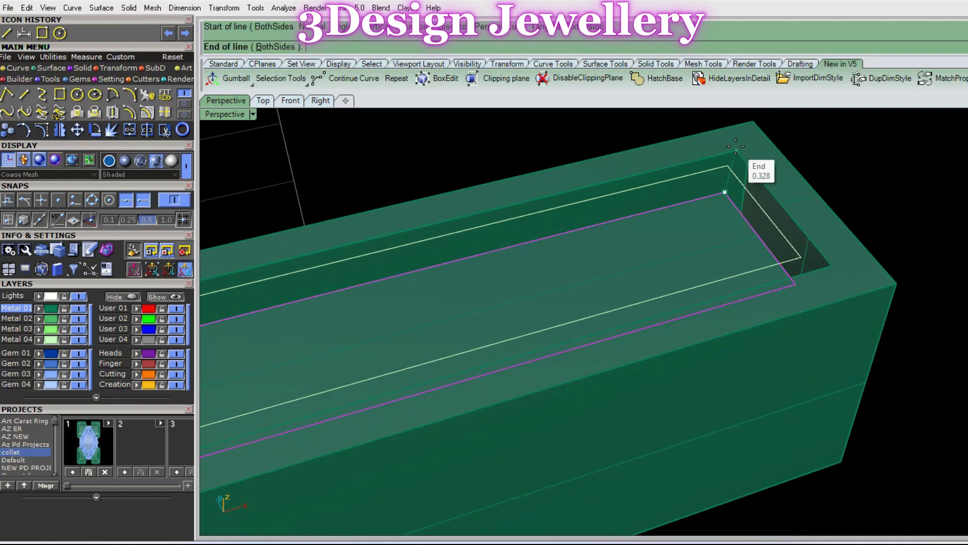
{"action": "left_click", "coordinate": [736, 146]}
Create the channel's sloped wall by sweeping the connecting line along the opening's edge and the lowered surface's border
{"action": "right_click_drag", "start_coordinate": [740, 186], "coordinate": [746, 193]}
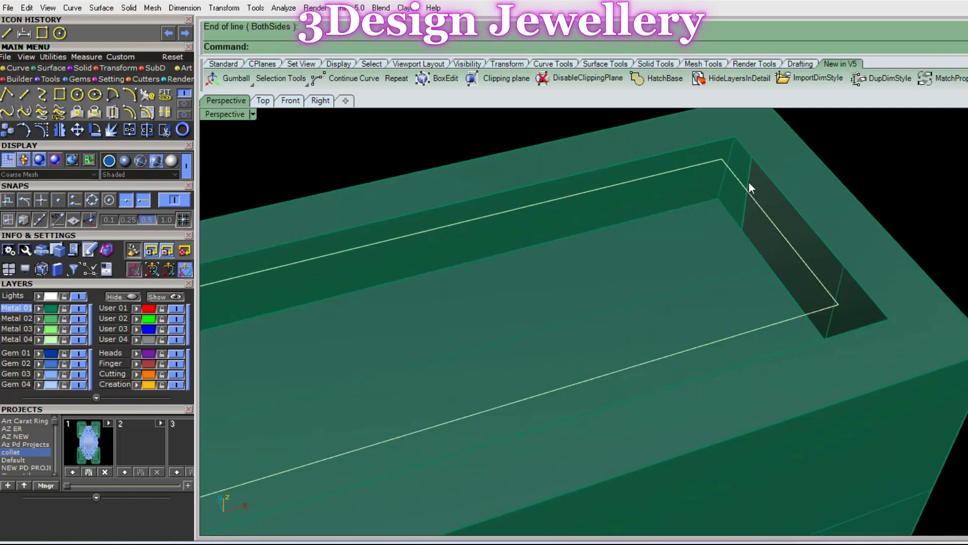
{"action": "left_click", "coordinate": [781, 187]}
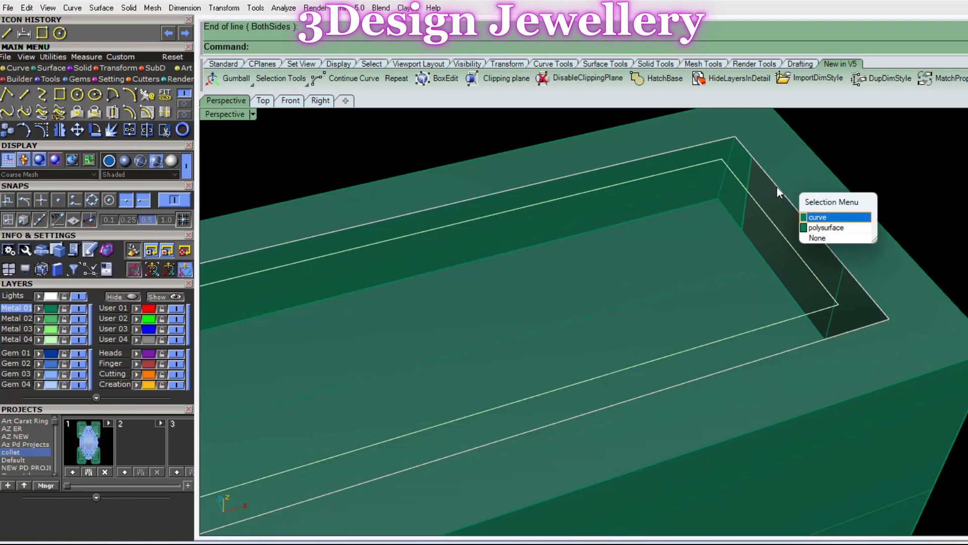
{"action": "left_click", "coordinate": [818, 216]}
{"action": "left_click", "coordinate": [731, 214], "text": "shift"}
{"action": "left_click", "coordinate": [769, 250]}
{"action": "right_click_drag", "start_coordinate": [730, 179], "coordinate": [737, 207], "text": "shift"}
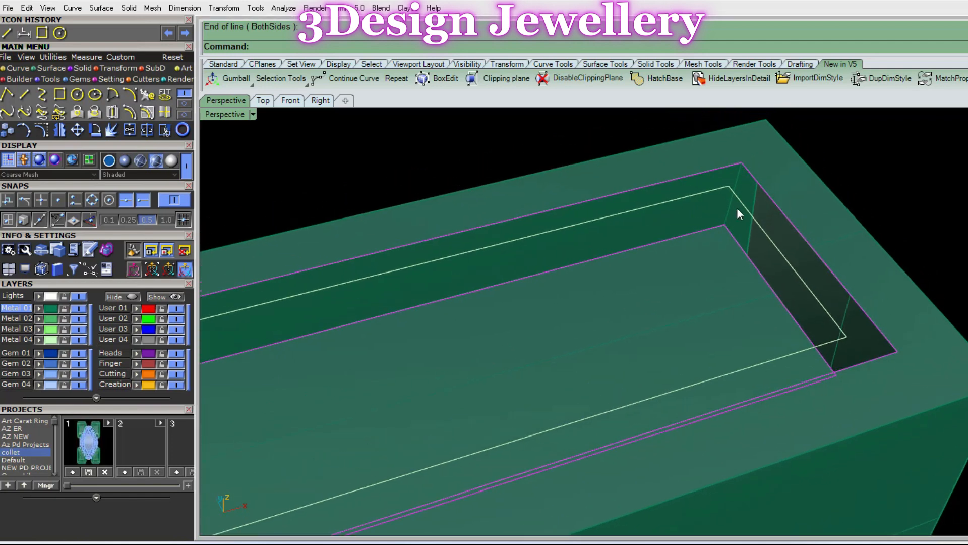
{"action": "key", "text": "Return"}
{"action": "left_click", "coordinate": [740, 177]}
{"action": "right_click", "coordinate": [740, 177]}
{"action": "left_click", "coordinate": [754, 385]}
{"action": "scroll", "coordinate": [701, 195], "scroll_direction": "down", "scroll_amount": 12}
{"action": "scroll", "coordinate": [714, 209], "scroll_direction": "up", "scroll_amount": 3}
{"action": "scroll", "coordinate": [715, 209], "scroll_direction": "up", "scroll_amount": 10}
Join the sloped wall surface with the lowered channel floor
{"action": "left_click", "coordinate": [737, 198]}
{"action": "scroll", "coordinate": [667, 261], "scroll_direction": "down", "scroll_amount": 7}
{"action": "right_click_drag", "start_coordinate": [667, 261], "coordinate": [663, 268]}
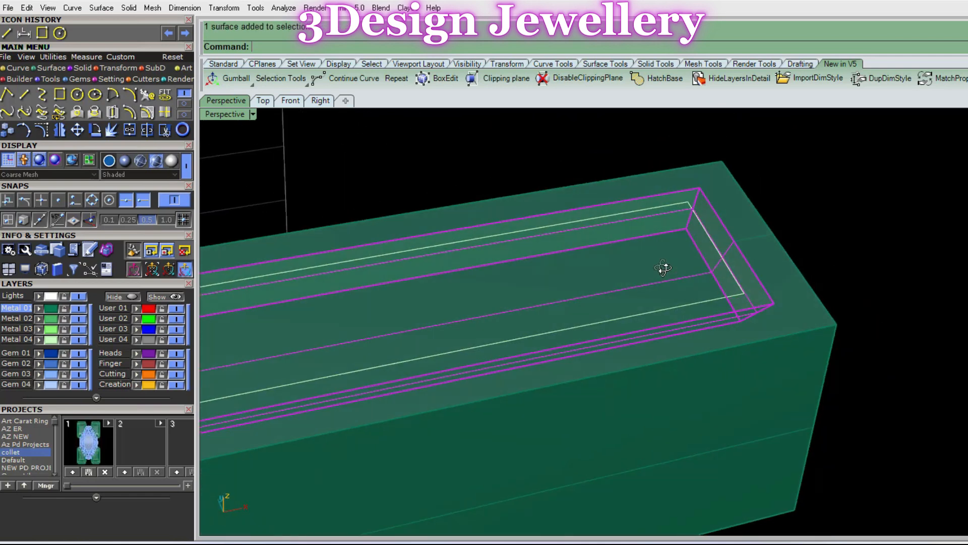
{"action": "key", "text": "Return"}
{"action": "left_click", "coordinate": [730, 242]}
{"action": "left_click", "coordinate": [762, 275]}
{"action": "scroll", "coordinate": [726, 241], "scroll_direction": "down", "scroll_amount": 10}
{"action": "right_click_drag", "start_coordinate": [685, 229], "coordinate": [809, 210]}
{"action": "scroll", "coordinate": [785, 262], "scroll_direction": "up", "scroll_amount": 7}
{"action": "key", "text": "Escape"}
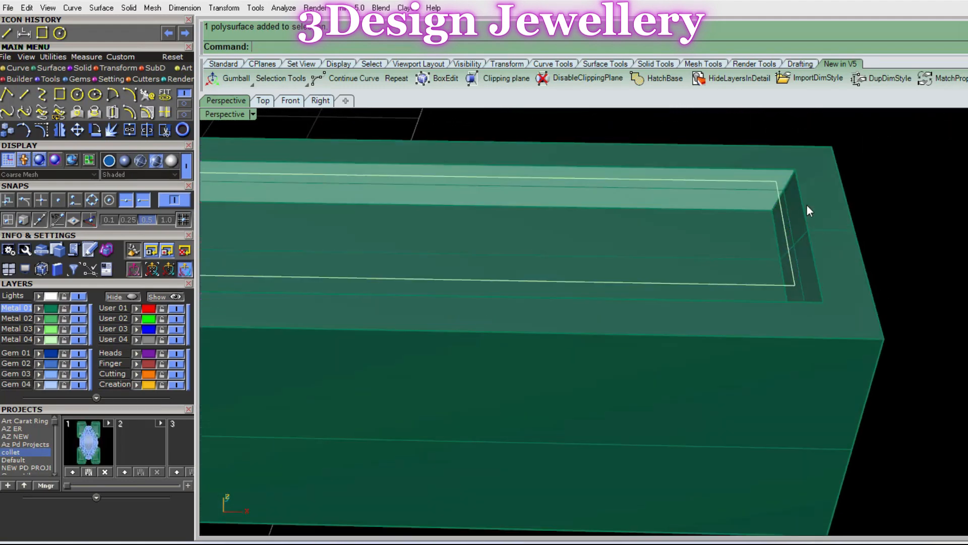
Select the channel opening's border curve and show the Right view in shaded display
{"action": "left_click", "coordinate": [803, 201]}
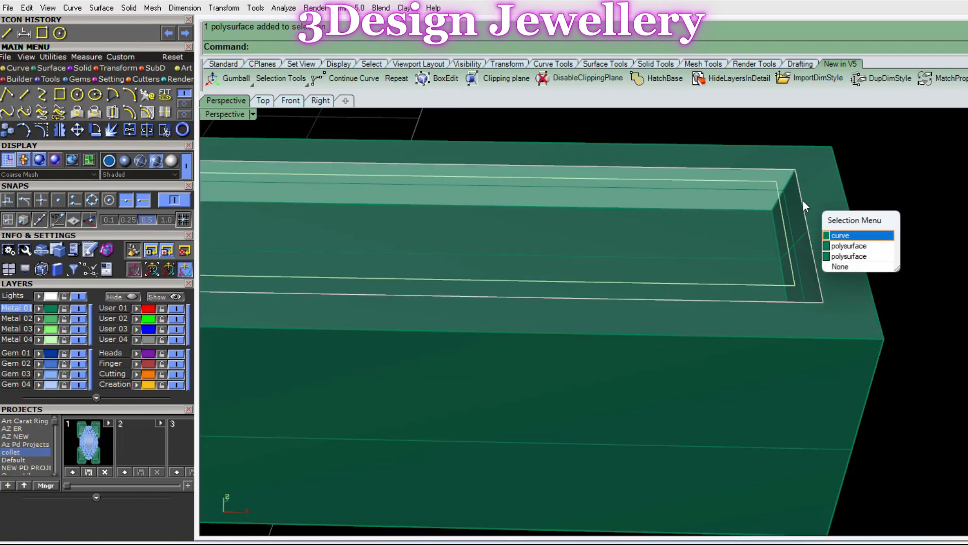
{"action": "left_click", "coordinate": [835, 235]}
{"action": "scroll", "coordinate": [833, 241], "scroll_direction": "down", "scroll_amount": 5}
{"action": "right_click_drag", "start_coordinate": [833, 240], "coordinate": [828, 268]}
{"action": "key", "text": "F5"}
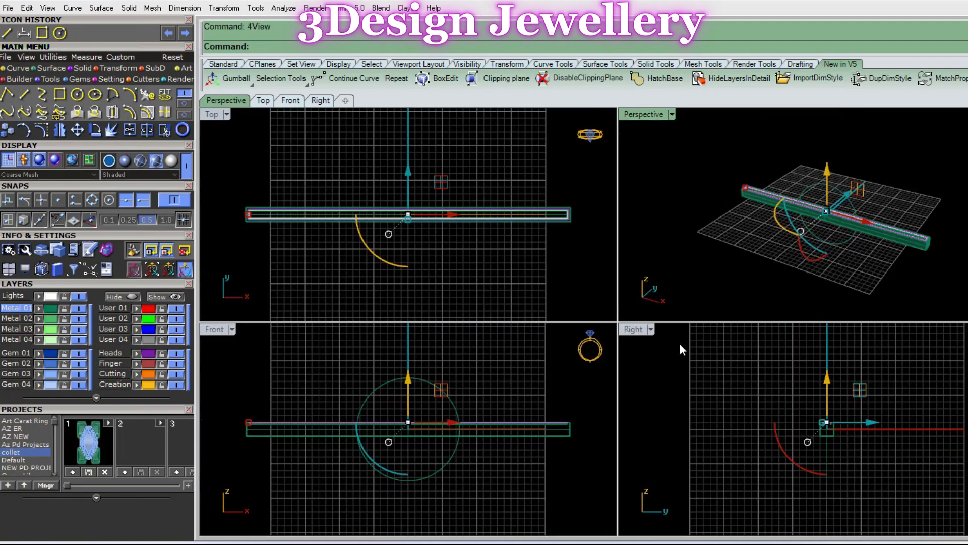
{"action": "double_click", "coordinate": [642, 331]}
{"action": "mouse_move", "coordinate": [699, 294]}
{"action": "right_mouse_down"}
{"action": "mouse_move", "coordinate": [705, 310]}
{"action": "mouse_move", "coordinate": [694, 298]}
{"action": "mouse_move", "coordinate": [580, 333]}
{"action": "mouse_move", "coordinate": [754, 333]}
{"action": "mouse_move", "coordinate": [603, 278]}
{"action": "right_mouse_up"}
{"action": "scroll", "coordinate": [622, 331], "scroll_direction": "up", "scroll_amount": 9}
{"action": "key", "text": "ctrl+alt+s"}
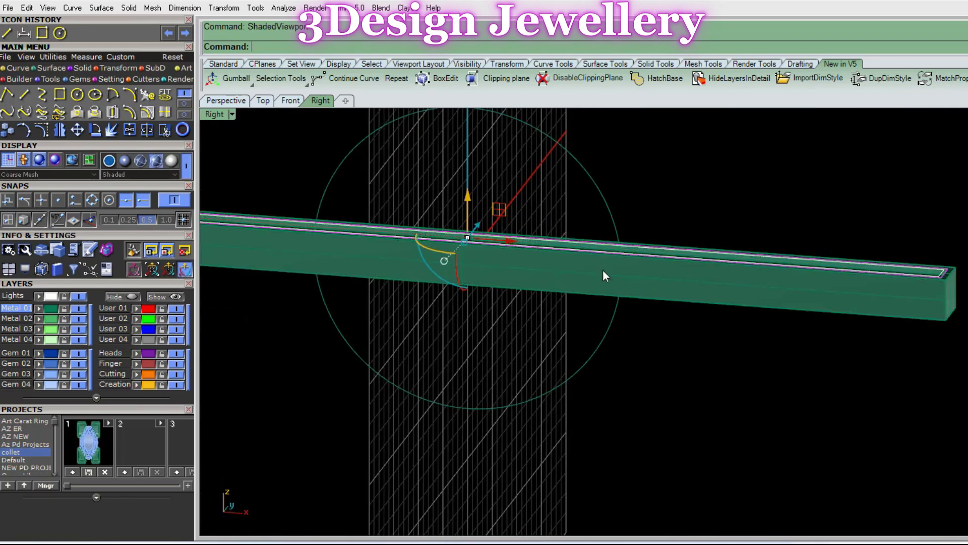
Extract the bar's side and bottom faces and delete them, keeping the top and the end faces
{"action": "right_click_drag", "start_coordinate": [653, 333], "coordinate": [711, 126], "text": "ctrl+shift"}
{"action": "left_click", "coordinate": [710, 342]}
{"action": "scroll", "coordinate": [711, 335], "scroll_direction": "up", "scroll_amount": 2}
{"action": "type", "text": "exs"}
{"action": "key", "text": "Return"}
{"action": "left_click", "coordinate": [714, 334]}
{"action": "right_click_drag", "start_coordinate": [702, 353], "coordinate": [674, 444]}
{"action": "right_click_drag", "start_coordinate": [685, 328], "coordinate": [643, 314], "text": "ctrl+shift"}
{"action": "key", "text": "Return"}
{"action": "key", "text": "Delete"}
Try to polar-array the recessed channel around origin 0 with 4 items in the Right view
{"action": "left_click", "coordinate": [586, 343]}
{"action": "type", "text": "4View"}
{"action": "key", "text": "Return"}
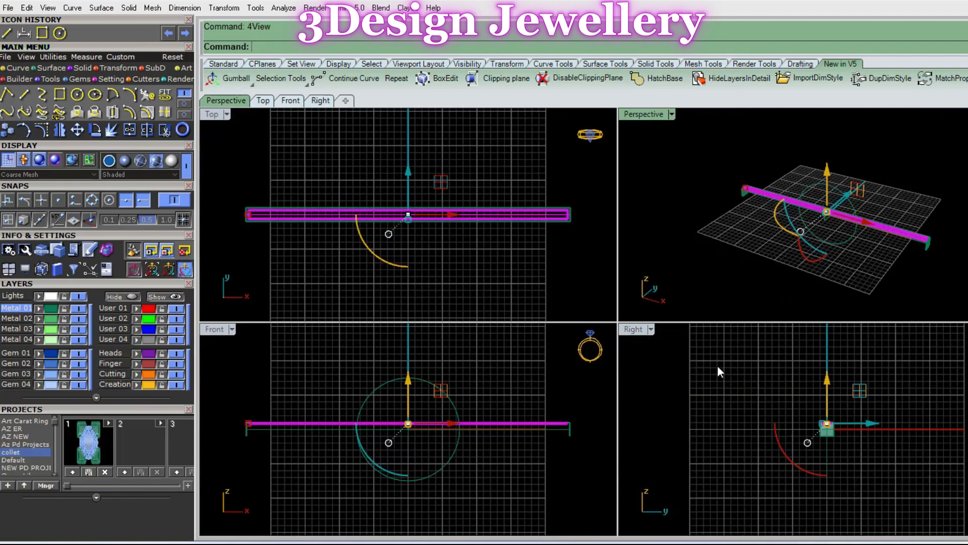
{"action": "double_click", "coordinate": [633, 330]}
{"action": "scroll", "coordinate": [639, 355], "scroll_direction": "up", "scroll_amount": 6}
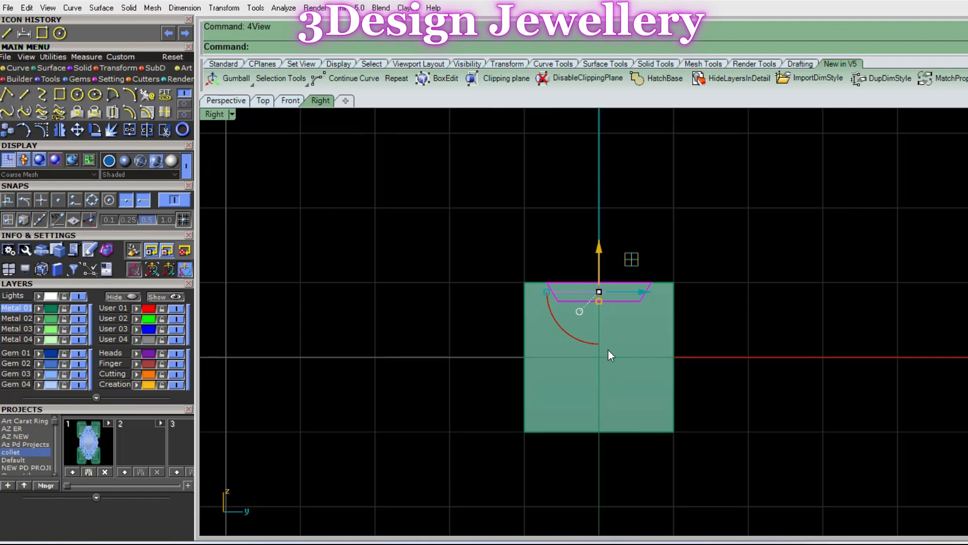
{"action": "right_click_drag", "start_coordinate": [618, 345], "coordinate": [620, 345]}
{"action": "key", "text": "Return"}
{"action": "type", "text": "0"}
{"action": "key", "text": "Return"}
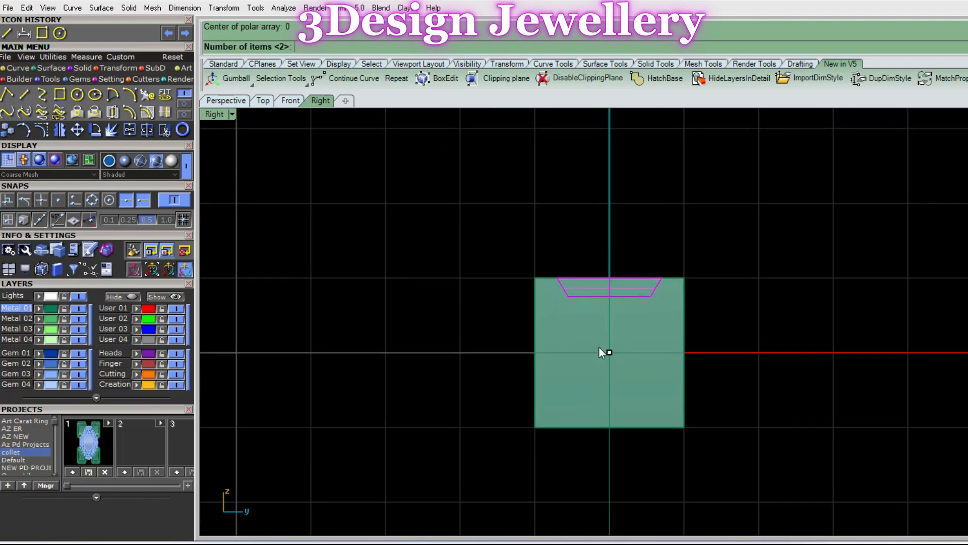
{"action": "type", "text": "4"}
{"action": "key", "text": "Return"}
{"action": "key", "text": "Return"}
{"action": "key", "text": "Return"}
Undo the polar array of the recessed channel
{"action": "scroll", "coordinate": [599, 348], "scroll_direction": "down", "scroll_amount": 6}
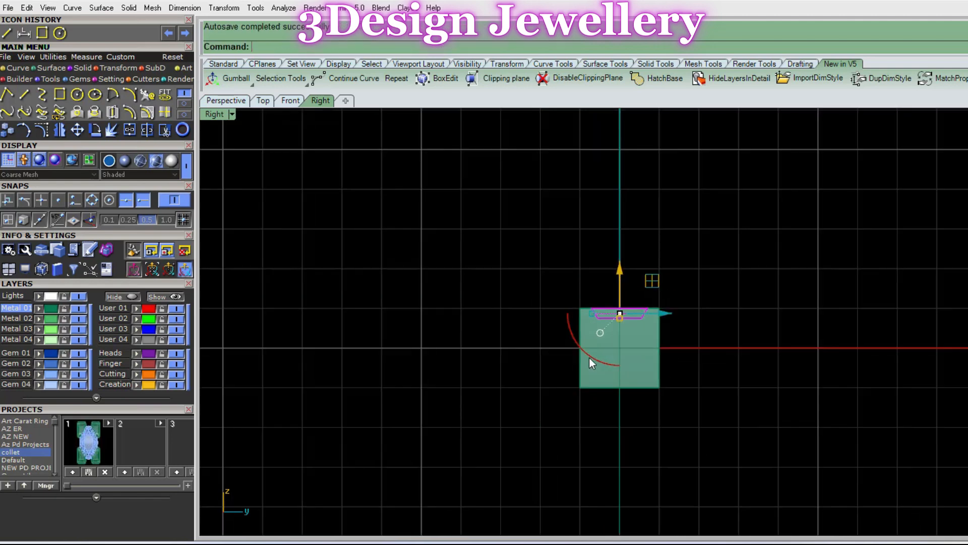
{"action": "right_click_drag", "start_coordinate": [589, 356], "coordinate": [696, 381], "text": "ctrl+shift"}
{"action": "scroll", "coordinate": [696, 382], "scroll_direction": "down", "scroll_amount": 5}
{"action": "key", "text": "Escape"}
{"action": "right_click_drag", "start_coordinate": [861, 367], "coordinate": [772, 334], "text": "ctrl+shift"}
{"action": "scroll", "coordinate": [772, 335], "scroll_direction": "up", "scroll_amount": 8}
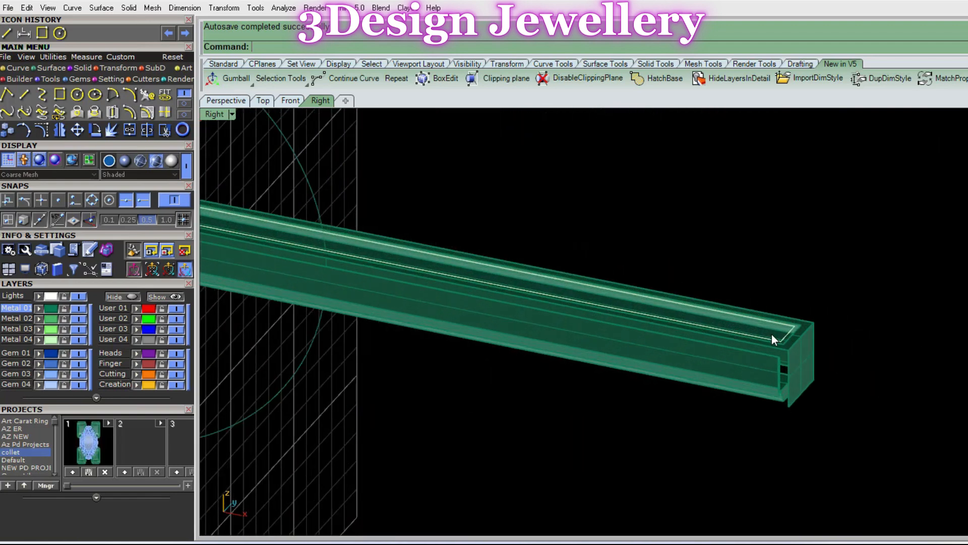
{"action": "key", "text": "ctrl+z"}
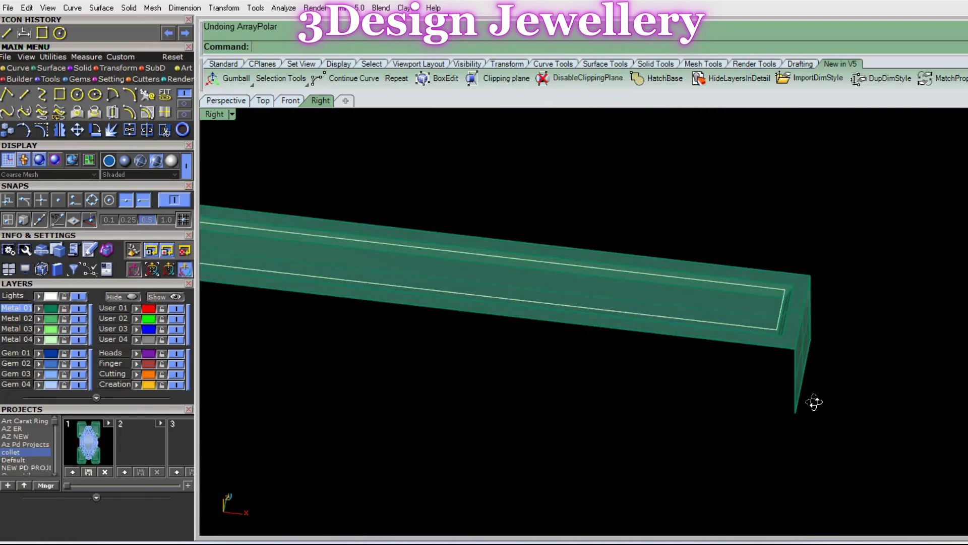
Extract the flat top rim from the end faces and join it with the recessed channel
{"action": "scroll", "coordinate": [781, 333], "scroll_direction": "up", "scroll_amount": 3}
{"action": "left_click", "coordinate": [742, 317]}
{"action": "key", "text": "Escape"}
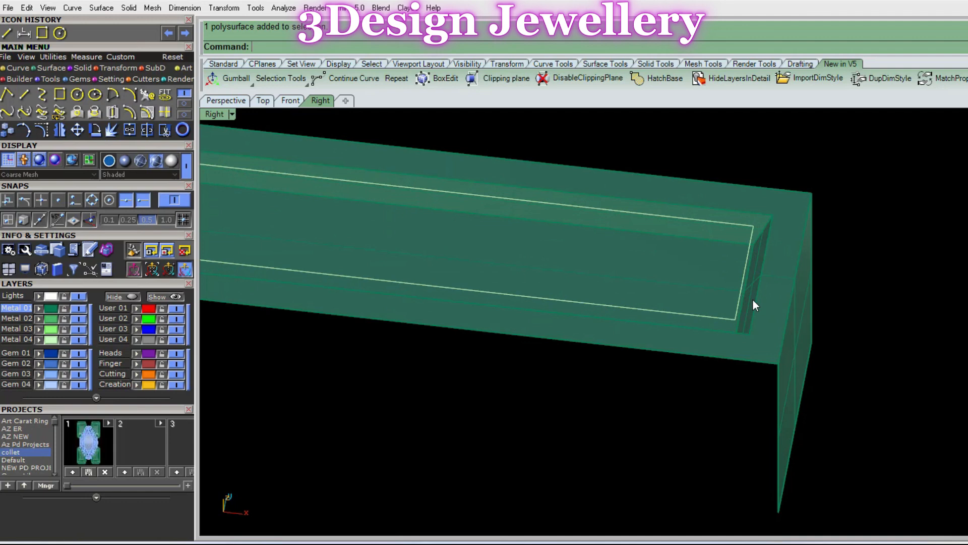
{"action": "key", "text": "Return"}
{"action": "left_click", "coordinate": [770, 319]}
{"action": "key", "text": "Return"}
{"action": "left_click", "coordinate": [738, 266]}
{"action": "left_click", "coordinate": [770, 248]}
{"action": "left_click", "coordinate": [809, 291]}
{"action": "right_click_drag", "start_coordinate": [781, 249], "coordinate": [776, 267]}
{"action": "key", "text": "ctrl+j"}
Polar-array the joined top side with its channel around origin 0 with 4 items in the Right view
{"action": "key", "text": "F4"}
{"action": "double_click", "coordinate": [643, 328]}
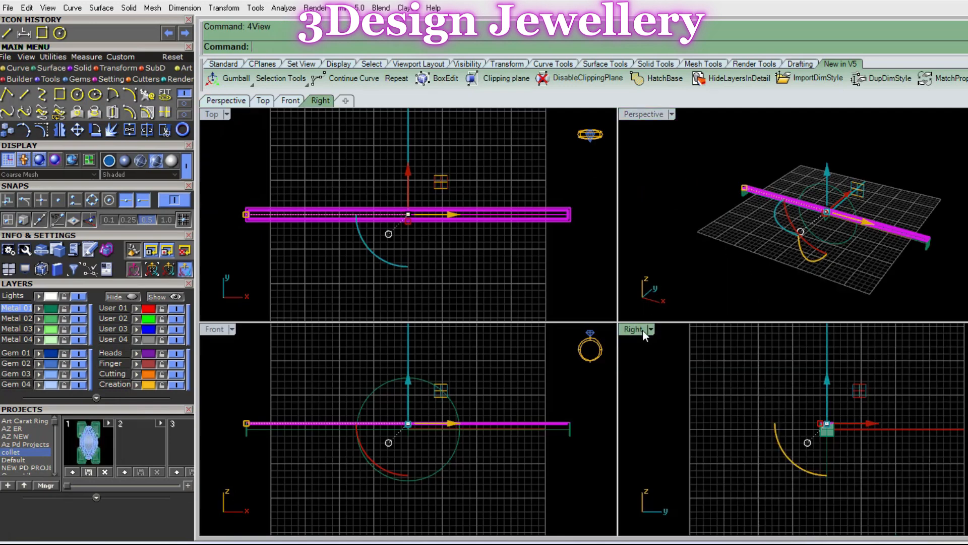
{"action": "right_click_drag", "start_coordinate": [650, 326], "coordinate": [653, 323]}
{"action": "type", "text": "po"}
{"action": "key", "text": "Return"}
{"action": "type", "text": "0"}
{"action": "key", "text": "Return"}
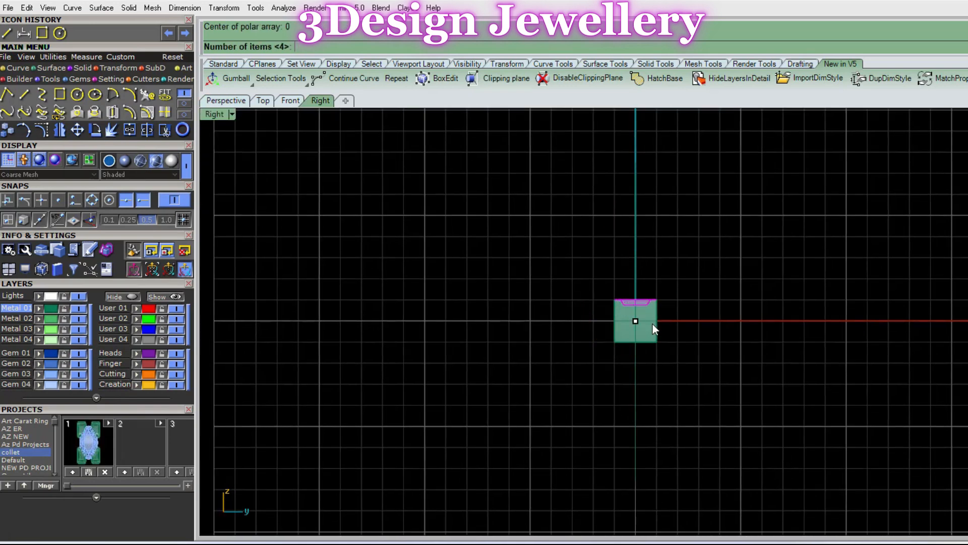
{"action": "type", "text": "4"}
{"action": "key", "text": "Return"}
{"action": "key", "text": "Return"}
{"action": "key", "text": "Return"}
{"action": "key", "text": "Escape"}
Join the four channelled sides and the two end faces into a single polysurface bar
{"action": "right_click_drag", "start_coordinate": [649, 323], "coordinate": [678, 343], "text": "ctrl+shift"}
{"action": "scroll", "coordinate": [634, 323], "scroll_direction": "down", "scroll_amount": 6}
{"action": "key", "text": "ctrl+a"}
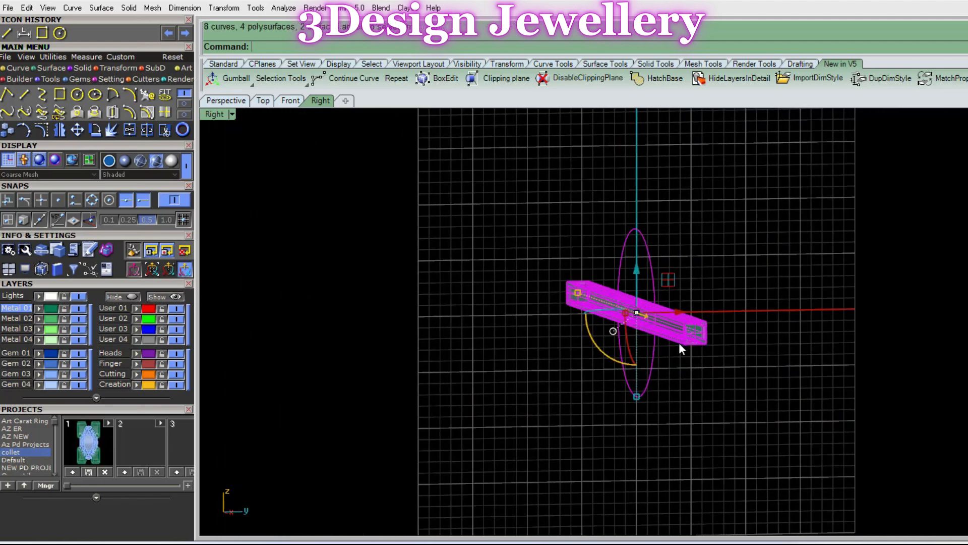
{"action": "scroll", "coordinate": [678, 330], "scroll_direction": "up", "scroll_amount": 6}
{"action": "key", "text": "Escape"}
{"action": "left_click", "coordinate": [738, 337]}
{"action": "right_click_drag", "start_coordinate": [739, 337], "coordinate": [802, 384], "text": "ctrl+shift"}
{"action": "scroll", "coordinate": [665, 271], "scroll_direction": "down", "scroll_amount": 5}
{"action": "mouse_move", "coordinate": [664, 271]}
{"action": "right_mouse_down", "text": "ctrl+shift"}
{"action": "mouse_move", "coordinate": [694, 320]}
{"action": "mouse_move", "coordinate": [686, 292]}
{"action": "mouse_move", "coordinate": [697, 296]}
{"action": "right_mouse_up", "text": "ctrl+shift"}
{"action": "key", "text": "Escape"}
{"action": "scroll", "coordinate": [674, 295], "scroll_direction": "up", "scroll_amount": 5}
{"action": "scroll", "coordinate": [686, 292], "scroll_direction": "up", "scroll_amount": 2}
{"action": "scroll", "coordinate": [697, 297], "scroll_direction": "up", "scroll_amount": 2}
{"action": "left_click", "coordinate": [704, 288]}
{"action": "scroll", "coordinate": [704, 289], "scroll_direction": "down", "scroll_amount": 8}
{"action": "right_click_drag", "start_coordinate": [753, 262], "coordinate": [661, 225], "text": "ctrl+shift"}
Show the Front view in shaded display and examine the recesses at the bar's end
{"action": "type", "text": "4"}
{"action": "key", "text": "Return"}
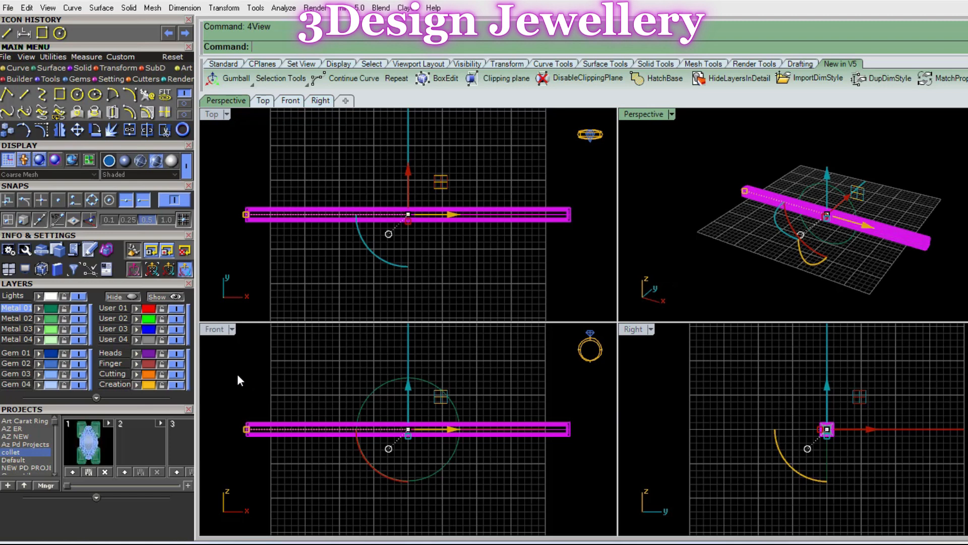
{"action": "double_click", "coordinate": [219, 330]}
{"action": "scroll", "coordinate": [389, 313], "scroll_direction": "down", "scroll_amount": 6}
{"action": "left_click", "coordinate": [480, 337]}
{"action": "scroll", "coordinate": [480, 335], "scroll_direction": "up", "scroll_amount": 4}
{"action": "mouse_move", "coordinate": [612, 239]}
{"action": "right_mouse_down", "text": "ctrl+shift"}
{"action": "mouse_move", "coordinate": [617, 264]}
{"action": "mouse_move", "coordinate": [651, 295]}
{"action": "right_mouse_up", "text": "ctrl+shift"}
{"action": "scroll", "coordinate": [772, 258], "scroll_direction": "up", "scroll_amount": 12}
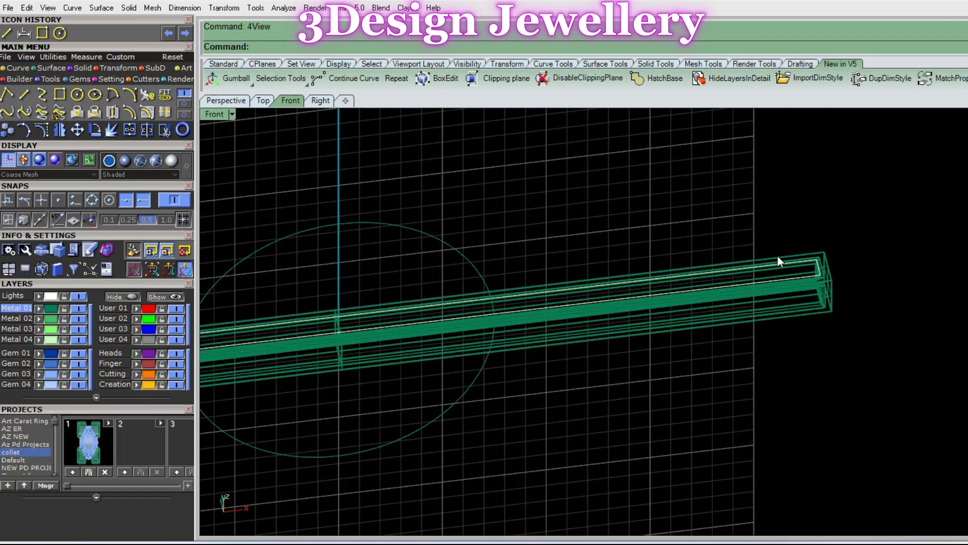
{"action": "type", "text": "sv"}
{"action": "key", "text": "Return"}
{"action": "scroll", "coordinate": [797, 307], "scroll_direction": "up", "scroll_amount": 4}
{"action": "right_click_drag", "start_coordinate": [825, 304], "coordinate": [791, 275]}
{"action": "scroll", "coordinate": [790, 260], "scroll_direction": "up", "scroll_amount": 6}
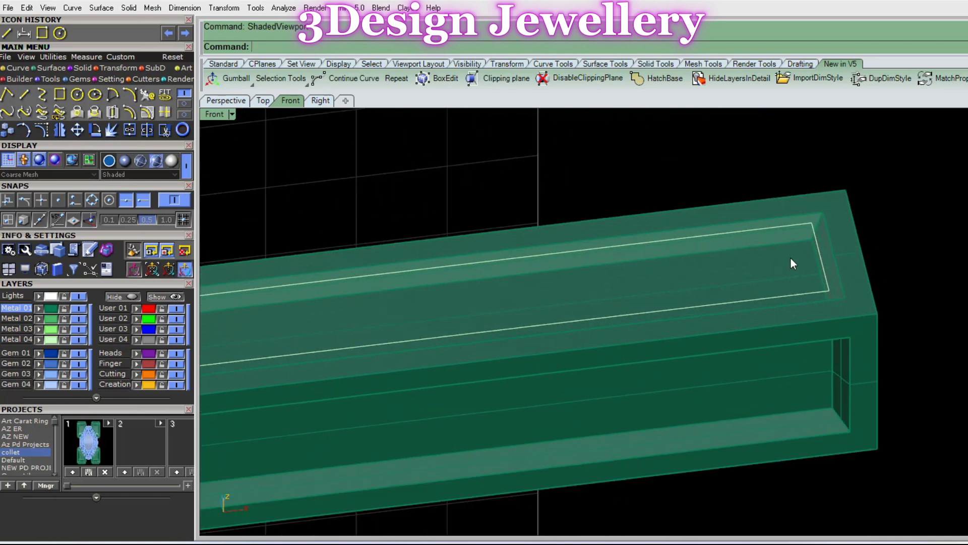
{"action": "scroll", "coordinate": [771, 253], "scroll_direction": "down", "scroll_amount": 16}
{"action": "mouse_move", "coordinate": [613, 328]}
{"action": "right_mouse_down", "text": "ctrl+shift"}
{"action": "mouse_move", "coordinate": [545, 302]}
{"action": "mouse_move", "coordinate": [614, 310]}
{"action": "right_mouse_up", "text": "ctrl+shift"}
{"action": "scroll", "coordinate": [656, 308], "scroll_direction": "up", "scroll_amount": 4}
{"action": "left_click", "coordinate": [684, 310]}
{"action": "scroll", "coordinate": [684, 308], "scroll_direction": "down", "scroll_amount": 6}
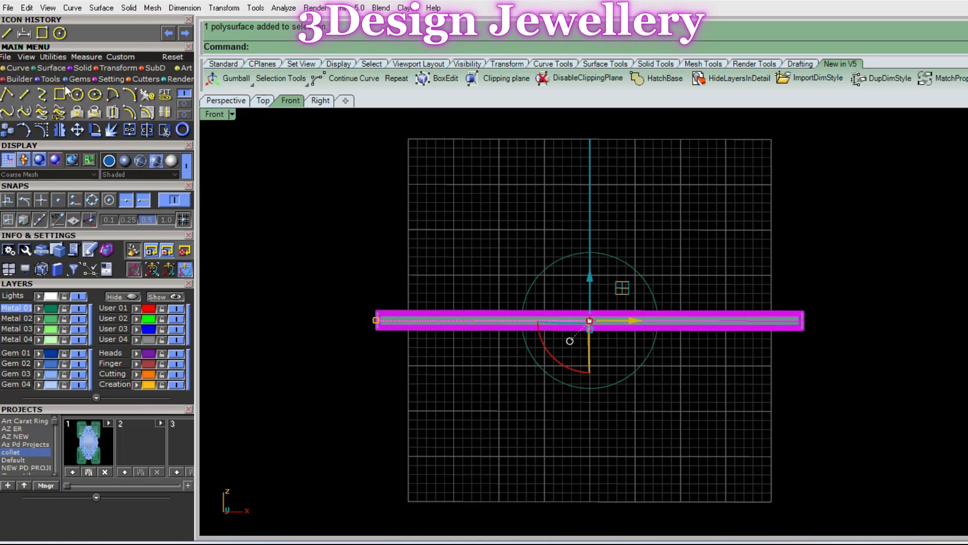
{"action": "left_click", "coordinate": [112, 67]}
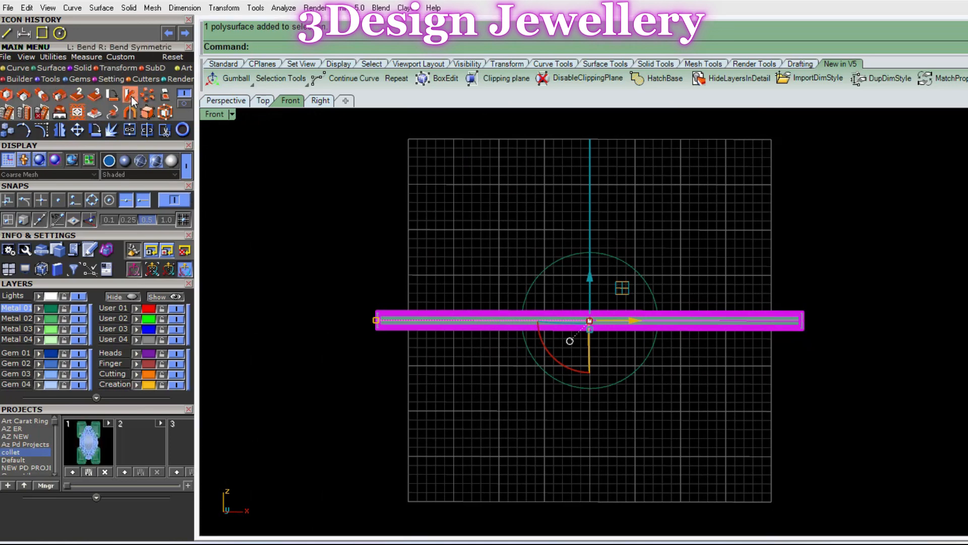
{"action": "left_click", "coordinate": [185, 104]}
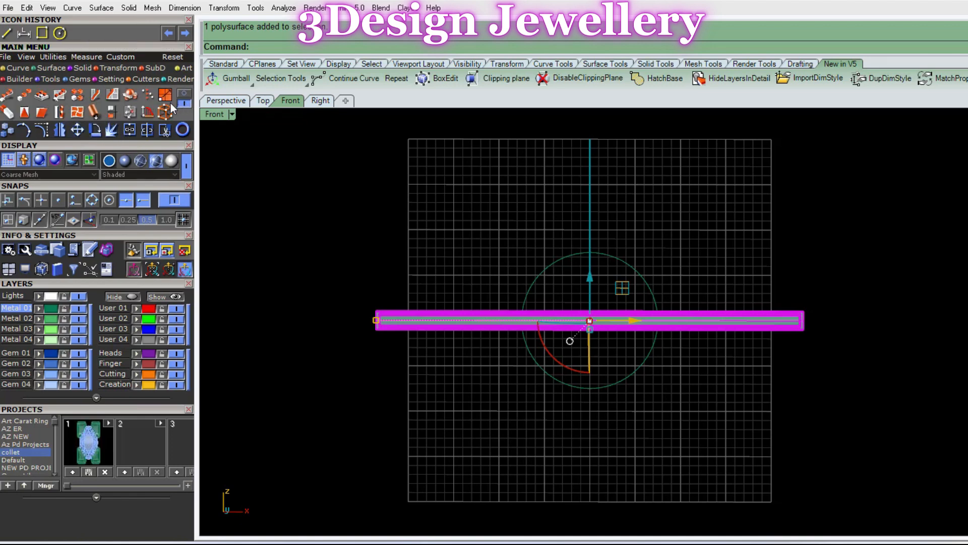
{"action": "left_click", "coordinate": [59, 113]}
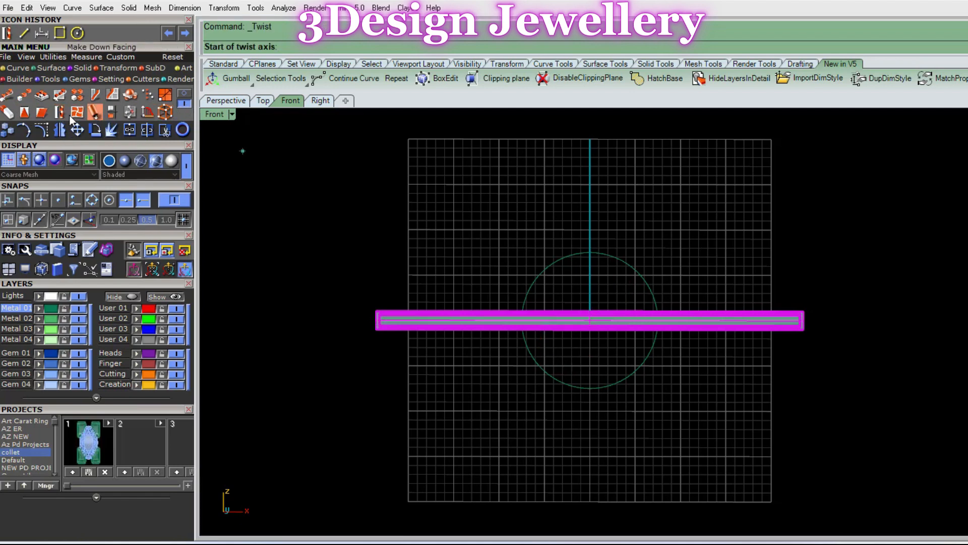
{"action": "key", "text": "Return"}
{"action": "key", "text": "Escape"}
{"action": "right_click_drag", "start_coordinate": [410, 306], "coordinate": [462, 346], "text": "ctrl+shift"}
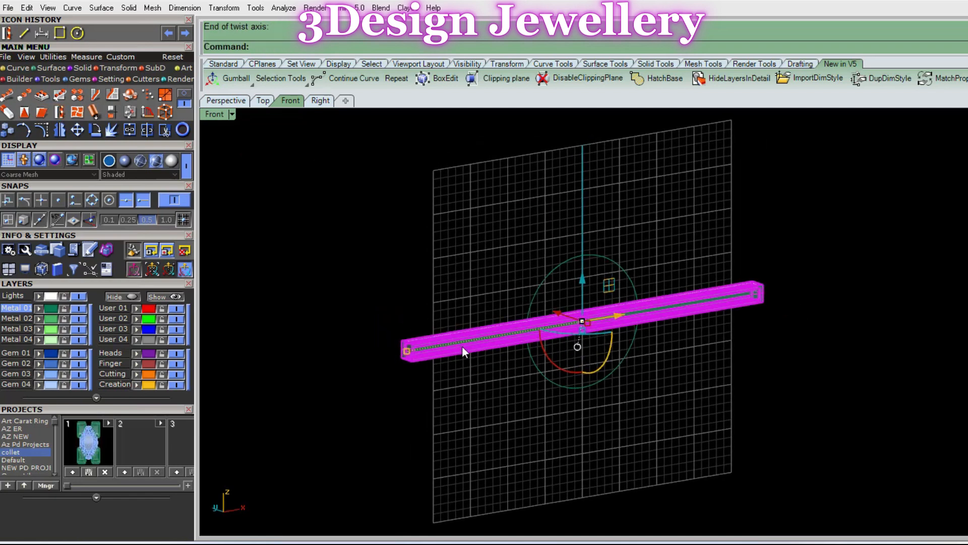
{"action": "key", "text": "Escape"}
Extract the horizontal middle isocurve of the bar's end face onto the User 02 layer
{"action": "scroll", "coordinate": [404, 349], "scroll_direction": "up", "scroll_amount": 15}
{"action": "scroll", "coordinate": [388, 346], "scroll_direction": "down", "scroll_amount": 8}
{"action": "mouse_move", "coordinate": [389, 347]}
{"action": "right_mouse_down", "text": "ctrl+shift"}
{"action": "mouse_move", "coordinate": [379, 343]}
{"action": "mouse_move", "coordinate": [381, 353]}
{"action": "right_mouse_up", "text": "ctrl+shift"}
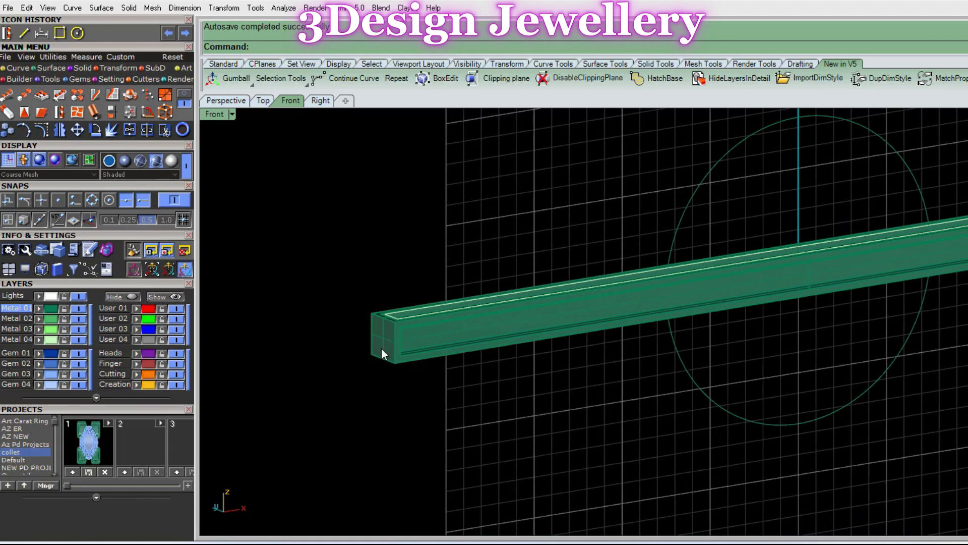
{"action": "scroll", "coordinate": [380, 360], "scroll_direction": "up", "scroll_amount": 6}
{"action": "left_click", "coordinate": [355, 334]}
{"action": "type", "text": "ei"}
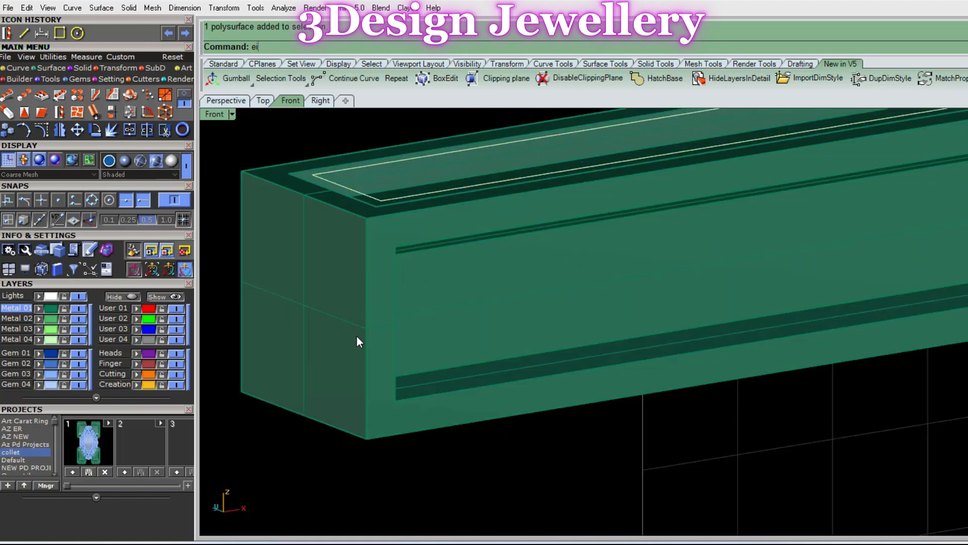
{"action": "key", "text": "Return"}
{"action": "scroll", "coordinate": [347, 316], "scroll_direction": "up", "scroll_amount": 4}
{"action": "scroll", "coordinate": [362, 315], "scroll_direction": "down", "scroll_amount": 4}
{"action": "left_click", "coordinate": [361, 317]}
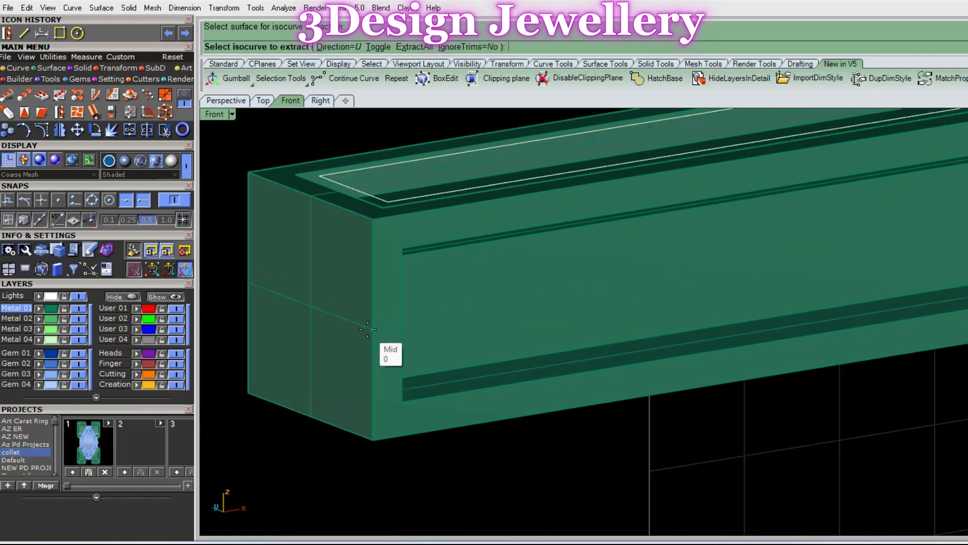
{"action": "left_click", "coordinate": [122, 319]}
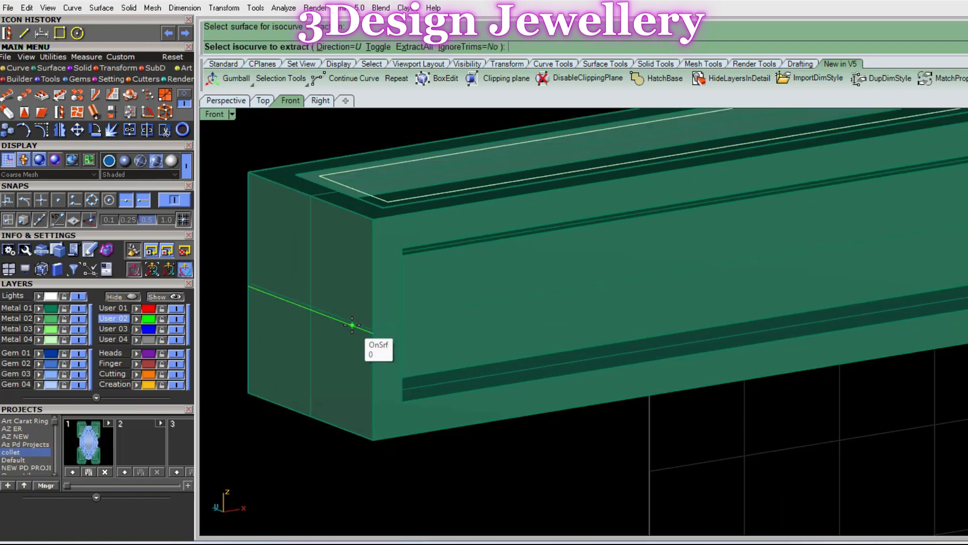
{"action": "left_click", "coordinate": [373, 329]}
{"action": "scroll", "coordinate": [373, 327], "scroll_direction": "down", "scroll_amount": 7}
{"action": "key", "text": "Return"}
{"action": "scroll", "coordinate": [378, 331], "scroll_direction": "down", "scroll_amount": 3}
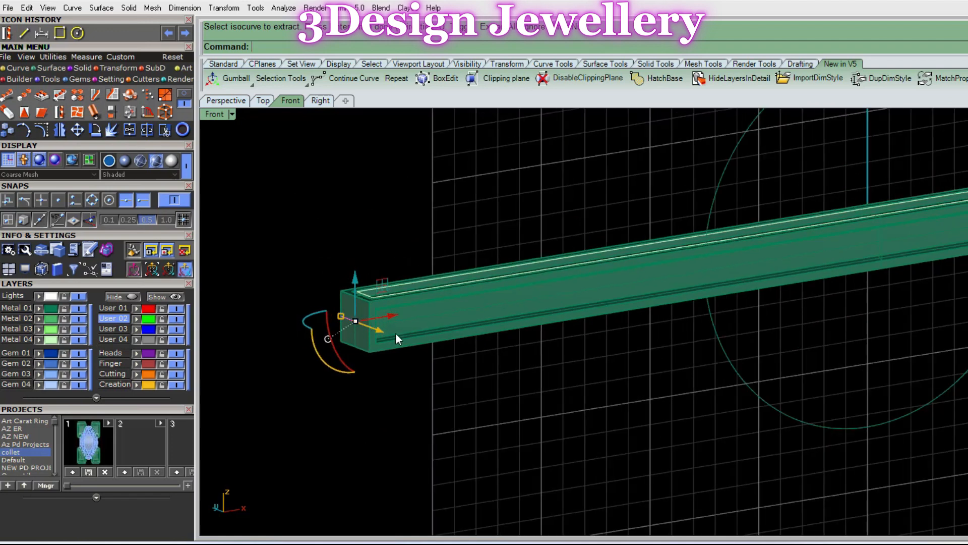
{"action": "key", "text": "Escape"}
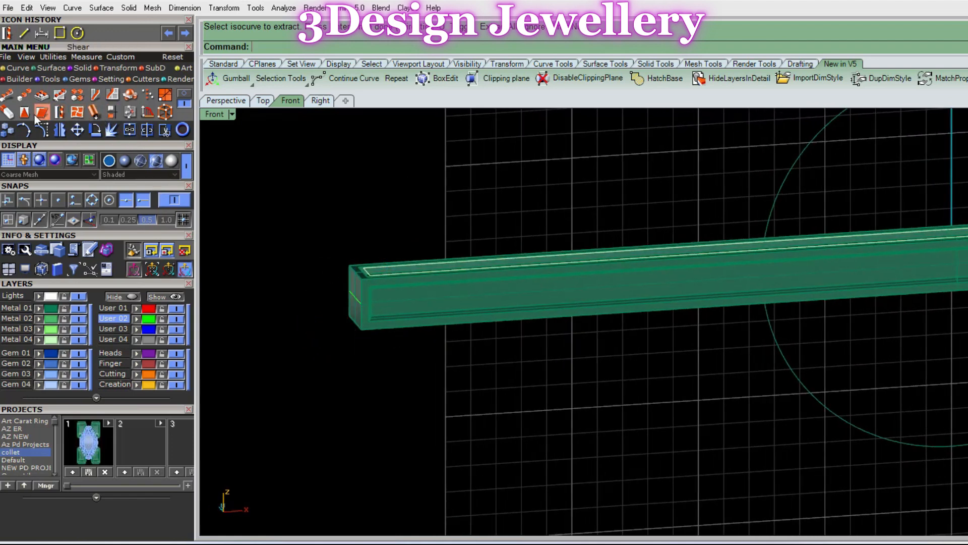
Twist the channelled bar through three quarter turns about the axis between the midpoints of its two end-face isocurves
{"action": "left_click", "coordinate": [60, 112]}
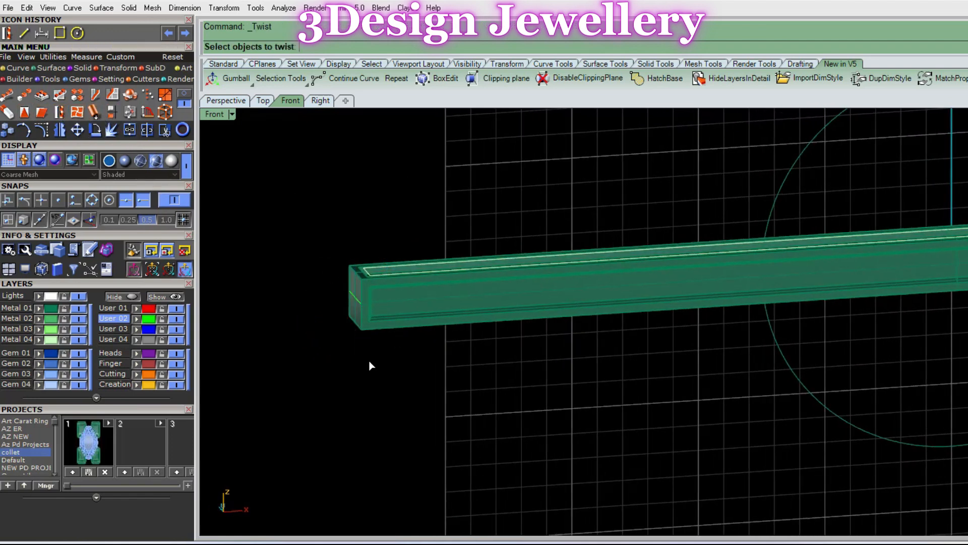
{"action": "left_click", "coordinate": [461, 293]}
{"action": "right_click_drag", "start_coordinate": [461, 291], "coordinate": [361, 325]}
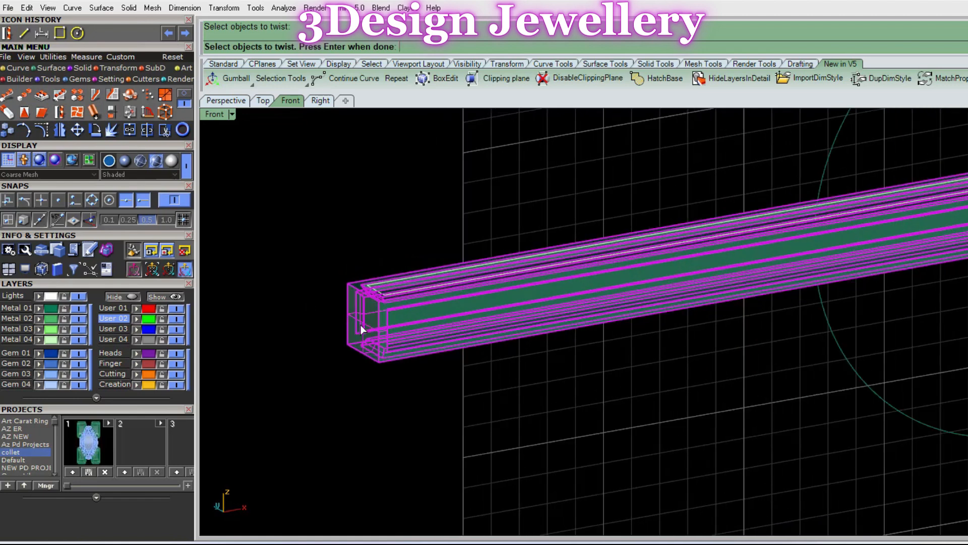
{"action": "key", "text": "Return"}
{"action": "scroll", "coordinate": [361, 325], "scroll_direction": "up", "scroll_amount": 3}
{"action": "left_click", "coordinate": [359, 319]}
{"action": "scroll", "coordinate": [295, 445], "scroll_direction": "down", "scroll_amount": 7}
{"action": "right_click_drag", "start_coordinate": [719, 420], "coordinate": [631, 403]}
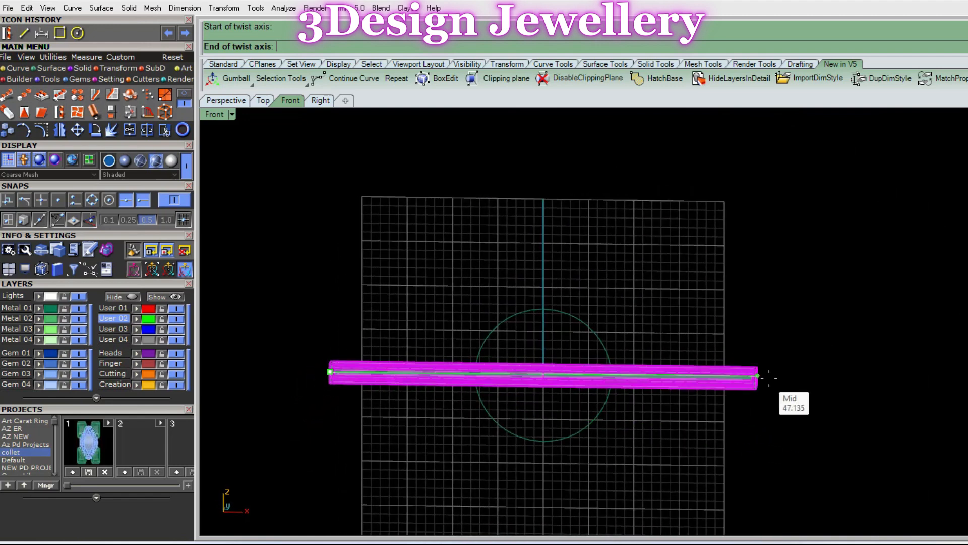
{"action": "scroll", "coordinate": [769, 377], "scroll_direction": "up", "scroll_amount": 2}
{"action": "left_click", "coordinate": [764, 385]}
{"action": "right_click_drag", "start_coordinate": [764, 385], "coordinate": [918, 498]}
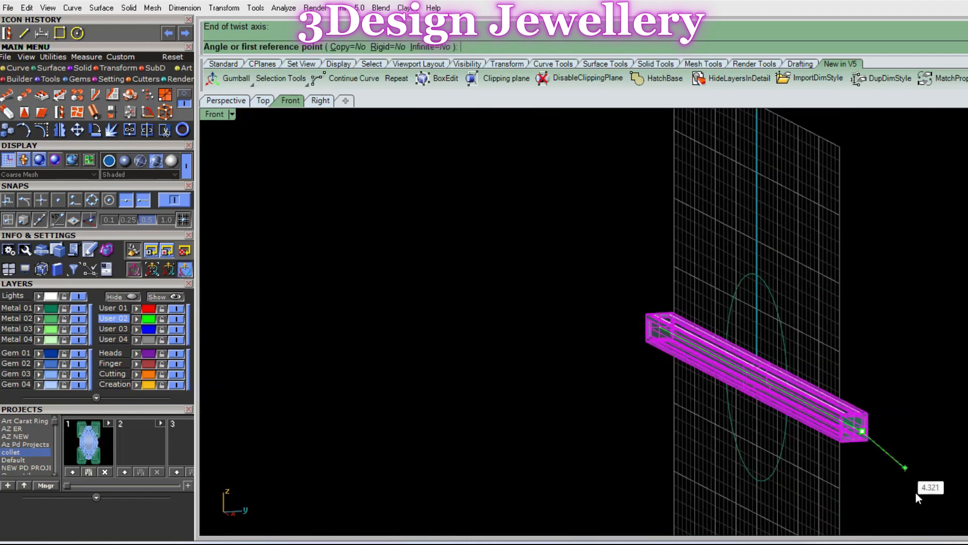
{"action": "left_click", "coordinate": [862, 492]}
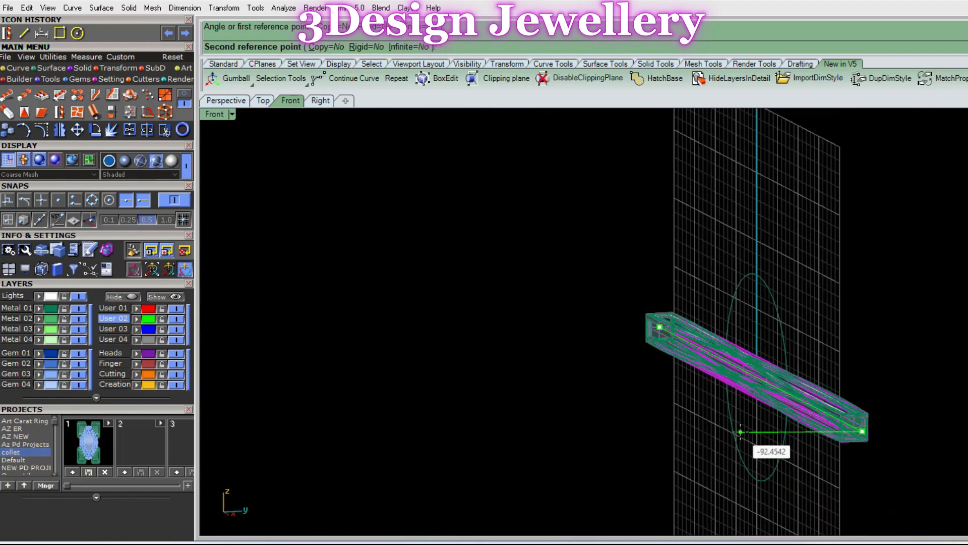
{"action": "type", "text": "27"}
{"action": "key", "text": "Return"}
Shade the Front view and examine the twisted bar's channels along its full length
{"action": "right_click_drag", "start_coordinate": [795, 366], "coordinate": [548, 294]}
{"action": "scroll", "coordinate": [547, 295], "scroll_direction": "up", "scroll_amount": 10}
{"action": "type", "text": "s"}
{"action": "key", "text": "Return"}
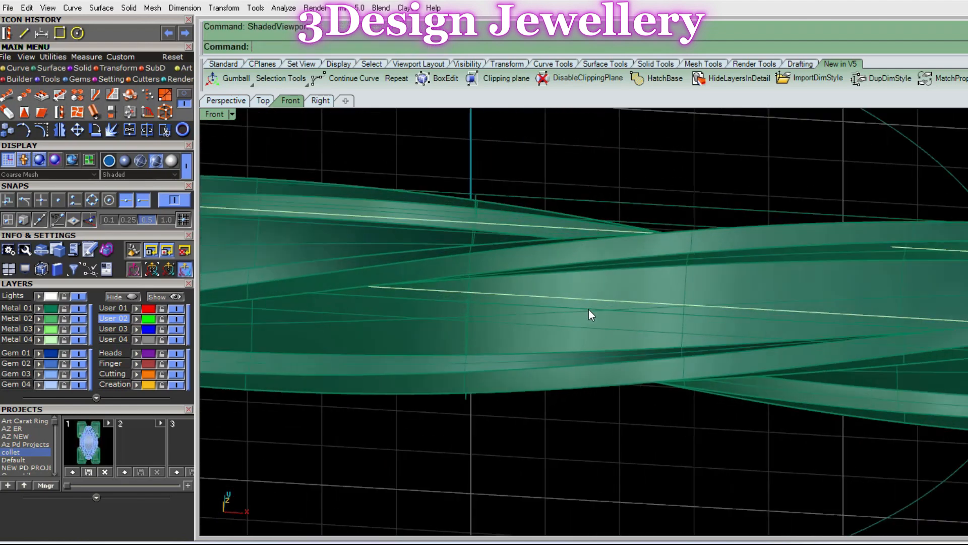
{"action": "scroll", "coordinate": [588, 309], "scroll_direction": "down", "scroll_amount": 10}
{"action": "scroll", "coordinate": [613, 319], "scroll_direction": "up", "scroll_amount": 12}
{"action": "right_click_drag", "start_coordinate": [622, 365], "coordinate": [670, 251], "text": "ctrl+shift"}
{"action": "scroll", "coordinate": [670, 251], "scroll_direction": "down", "scroll_amount": 12}
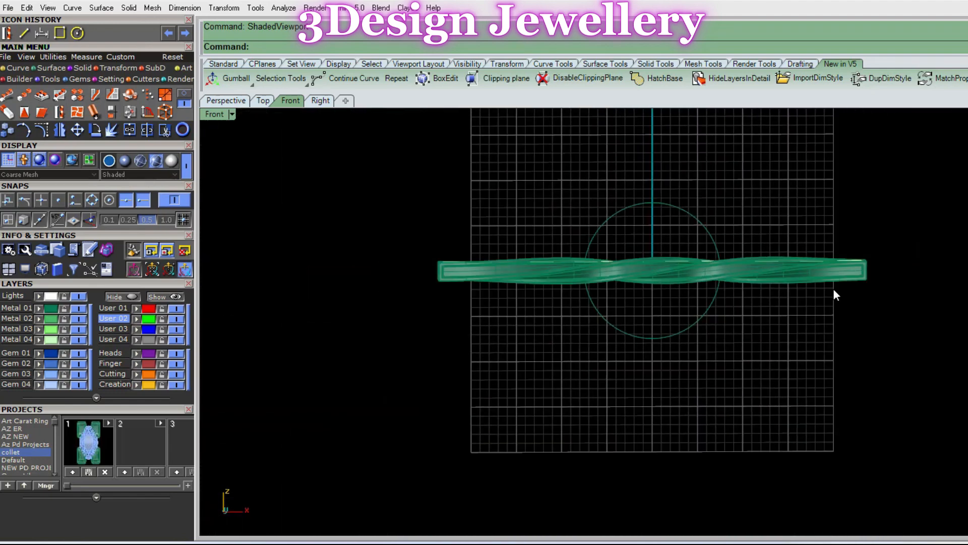
{"action": "right_click_drag", "start_coordinate": [785, 284], "coordinate": [766, 283]}
{"action": "scroll", "coordinate": [662, 274], "scroll_direction": "up", "scroll_amount": 6}
{"action": "left_click", "coordinate": [650, 267]}
{"action": "left_click", "coordinate": [628, 279]}
{"action": "scroll", "coordinate": [638, 263], "scroll_direction": "down", "scroll_amount": 8}
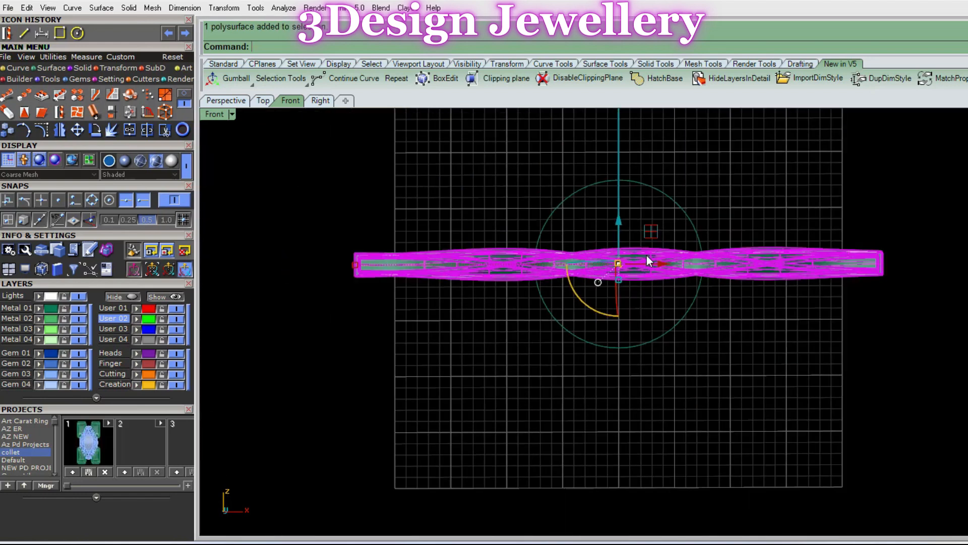
{"action": "key", "text": "Escape"}
Switch the Front view to wireframe and move the bar's centre line to the Lights layer
{"action": "key", "text": "ctrl+alt+w"}
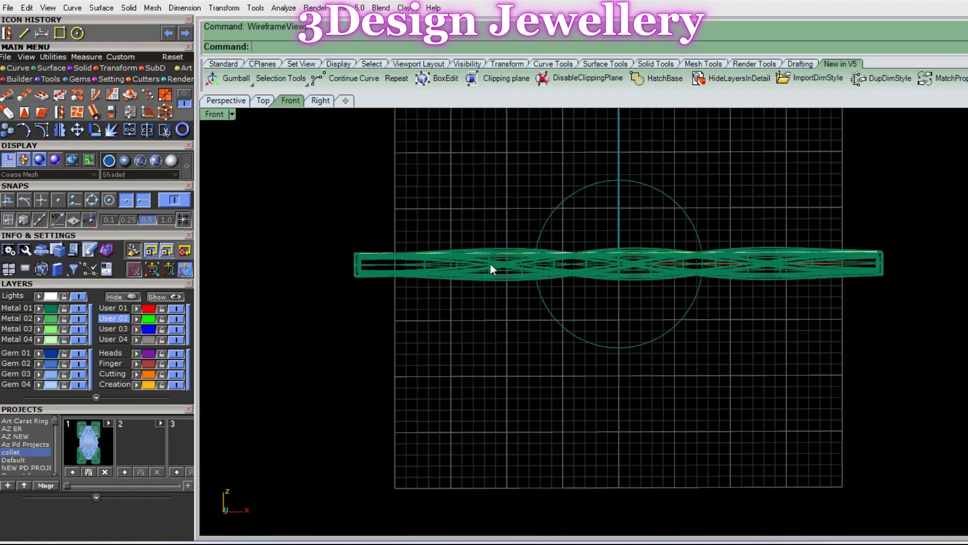
{"action": "scroll", "coordinate": [490, 264], "scroll_direction": "up", "scroll_amount": 8}
{"action": "left_click", "coordinate": [361, 268]}
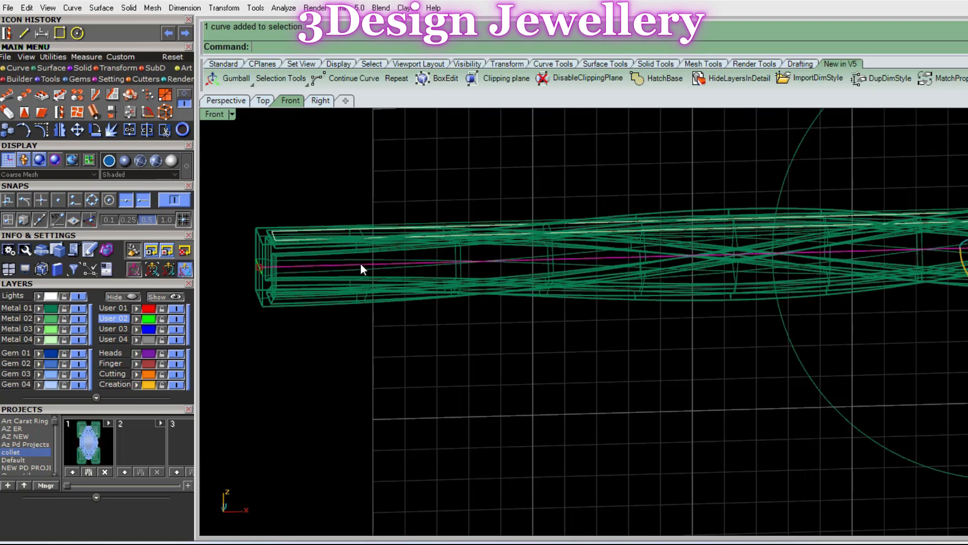
{"action": "left_click", "coordinate": [38, 296]}
{"action": "scroll", "coordinate": [358, 256], "scroll_direction": "down", "scroll_amount": 5}
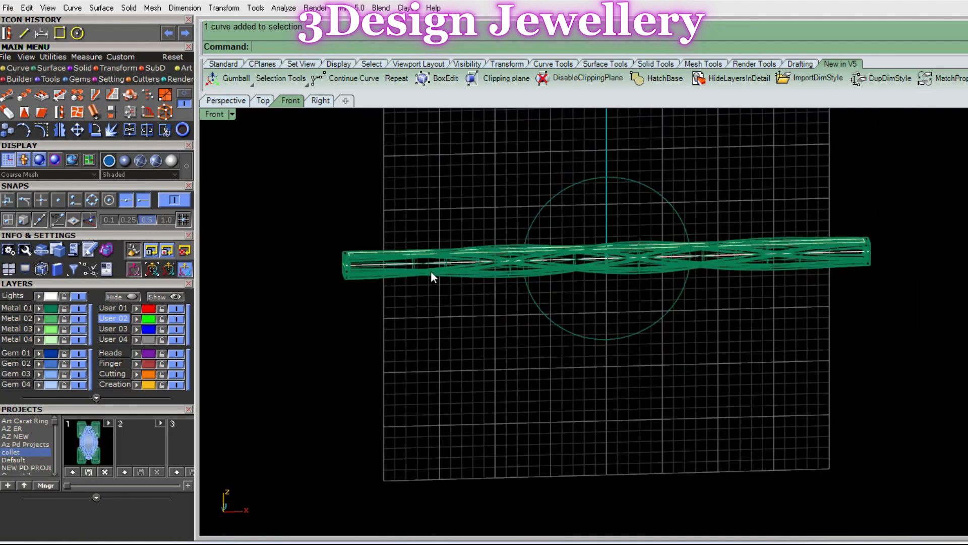
{"action": "scroll", "coordinate": [504, 295], "scroll_direction": "up", "scroll_amount": 3}
{"action": "left_click", "coordinate": [501, 274]}
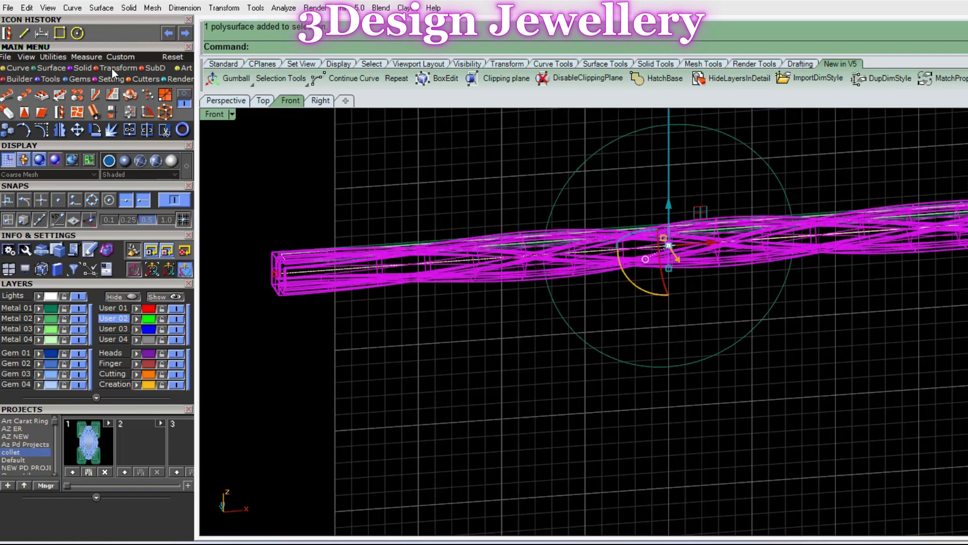
{"action": "left_click", "coordinate": [94, 96]}
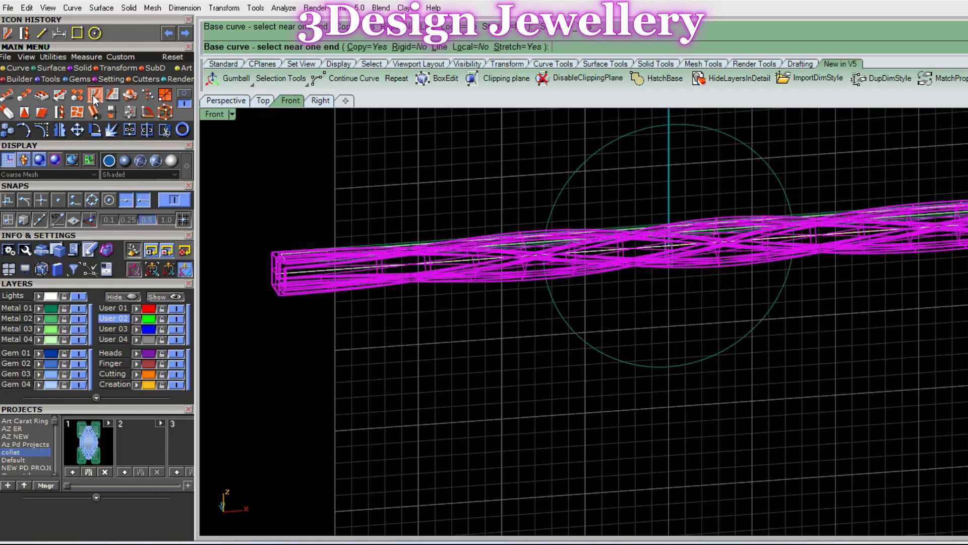
{"action": "scroll", "coordinate": [403, 254], "scroll_direction": "up", "scroll_amount": 6}
{"action": "key", "text": "Escape"}
{"action": "key", "text": "Escape"}
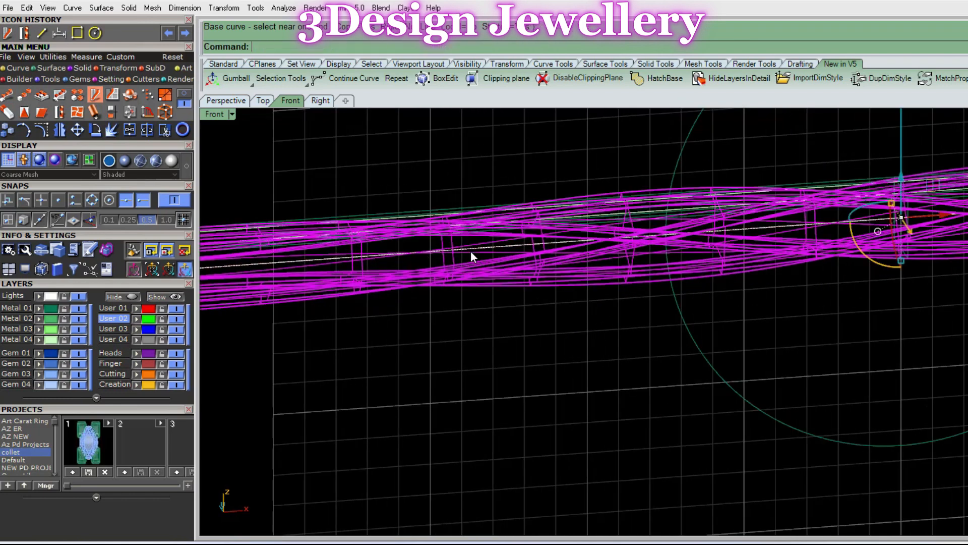
Flow a copy of the twisted bar from its centre line onto the ring circle, with Stretch on and Rigid off
{"action": "right_click", "coordinate": [486, 240]}
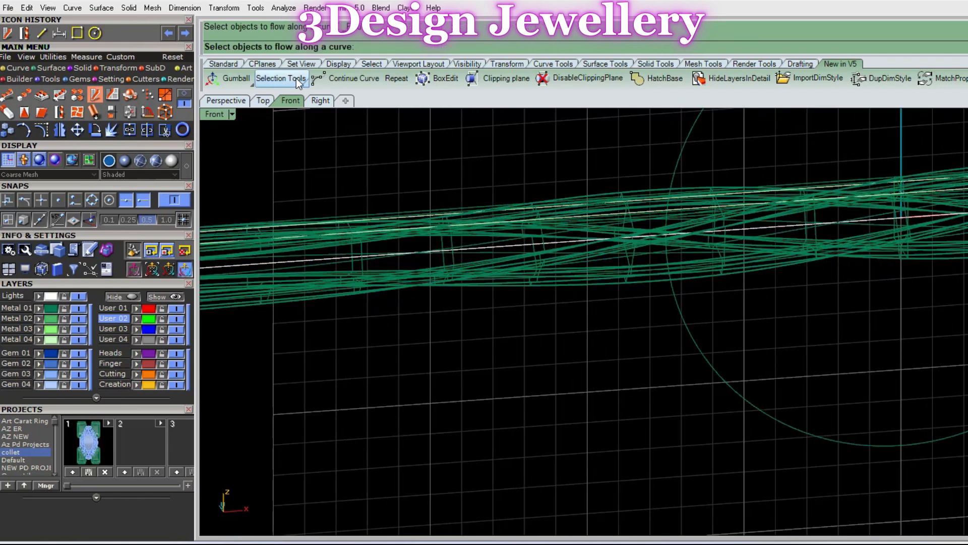
{"action": "left_click", "coordinate": [511, 226]}
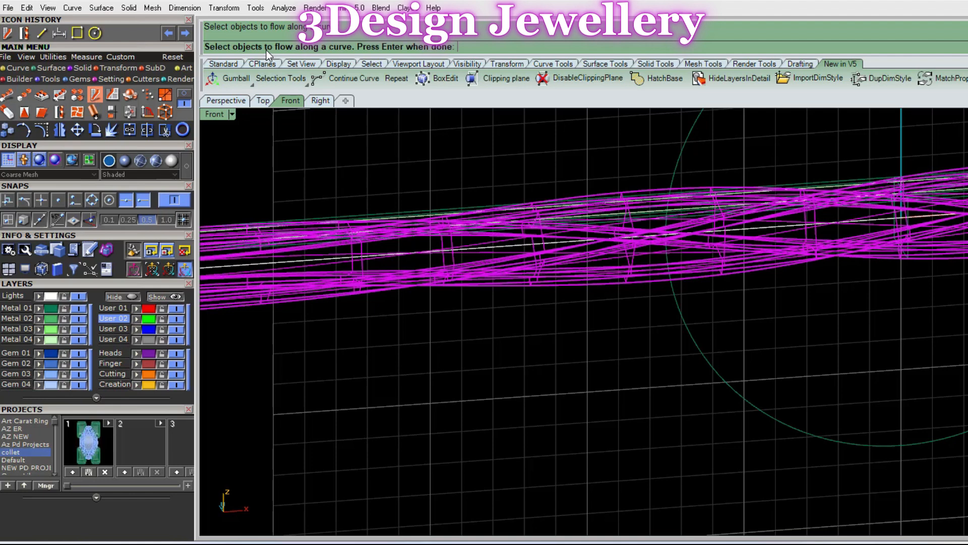
{"action": "right_click", "coordinate": [481, 175]}
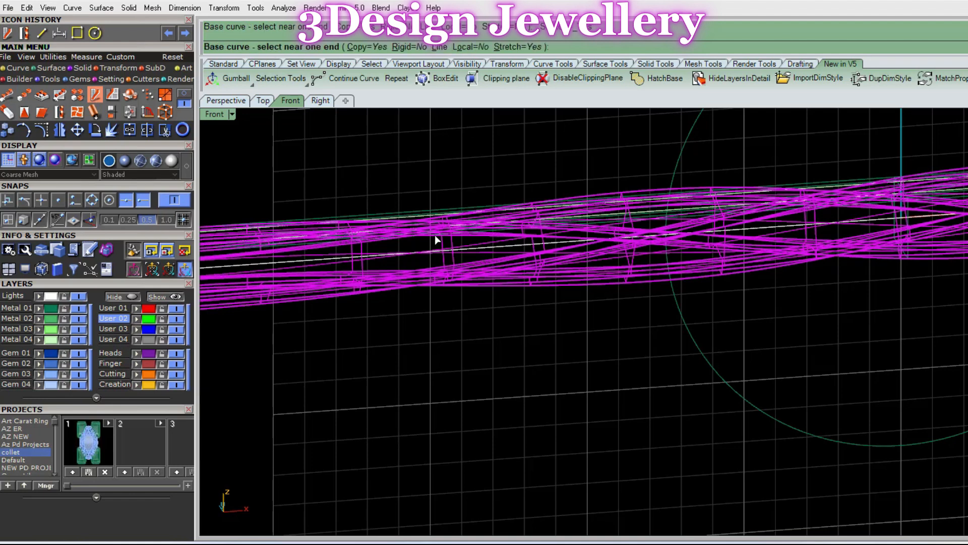
{"action": "left_click", "coordinate": [337, 256]}
{"action": "scroll", "coordinate": [679, 312], "scroll_direction": "down", "scroll_amount": 5}
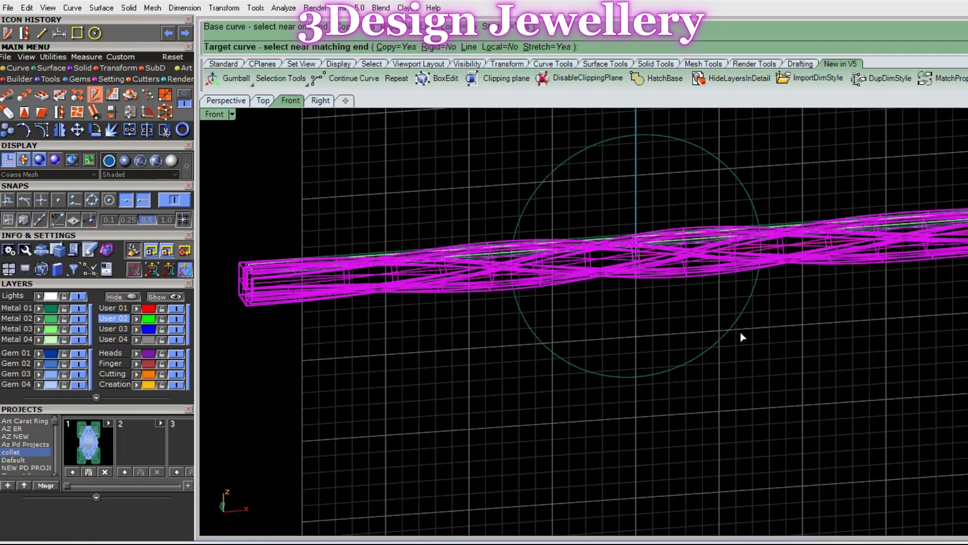
{"action": "left_click", "coordinate": [590, 374]}
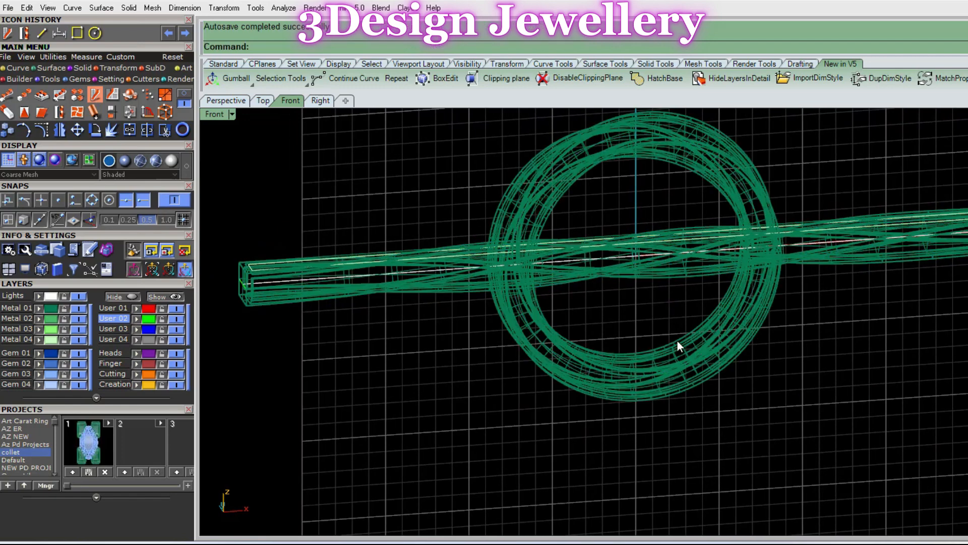
Examine the flowed ring in shaded display where its ends meet, and delete it
{"action": "scroll", "coordinate": [619, 323], "scroll_direction": "up", "scroll_amount": 3}
{"action": "type", "text": "sv"}
{"action": "key", "text": "Return"}
{"action": "mouse_move", "coordinate": [766, 316]}
{"action": "right_mouse_down"}
{"action": "mouse_move", "coordinate": [714, 309]}
{"action": "mouse_move", "coordinate": [748, 303]}
{"action": "mouse_move", "coordinate": [794, 323]}
{"action": "mouse_move", "coordinate": [835, 297]}
{"action": "mouse_move", "coordinate": [805, 256]}
{"action": "right_mouse_up"}
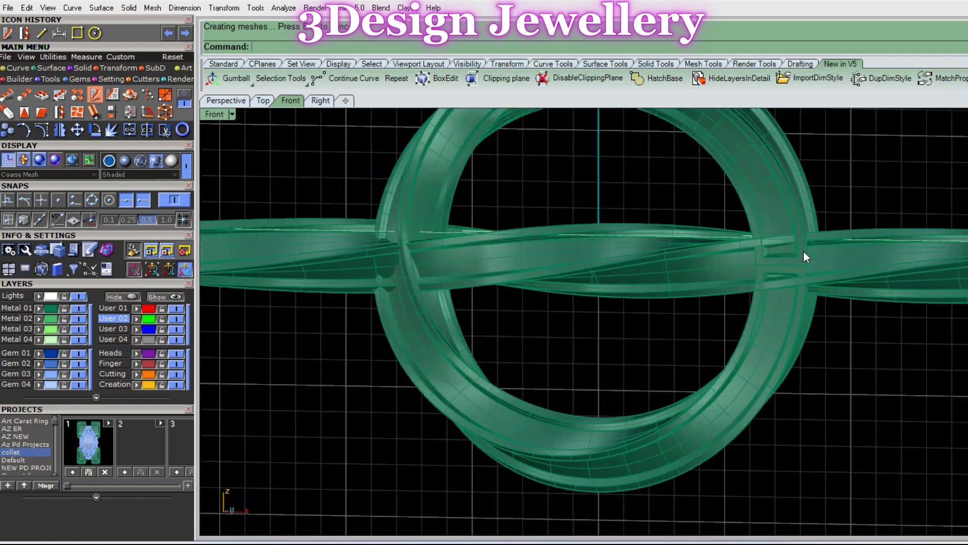
{"action": "scroll", "coordinate": [779, 267], "scroll_direction": "up", "scroll_amount": 5}
{"action": "scroll", "coordinate": [757, 259], "scroll_direction": "down", "scroll_amount": 5}
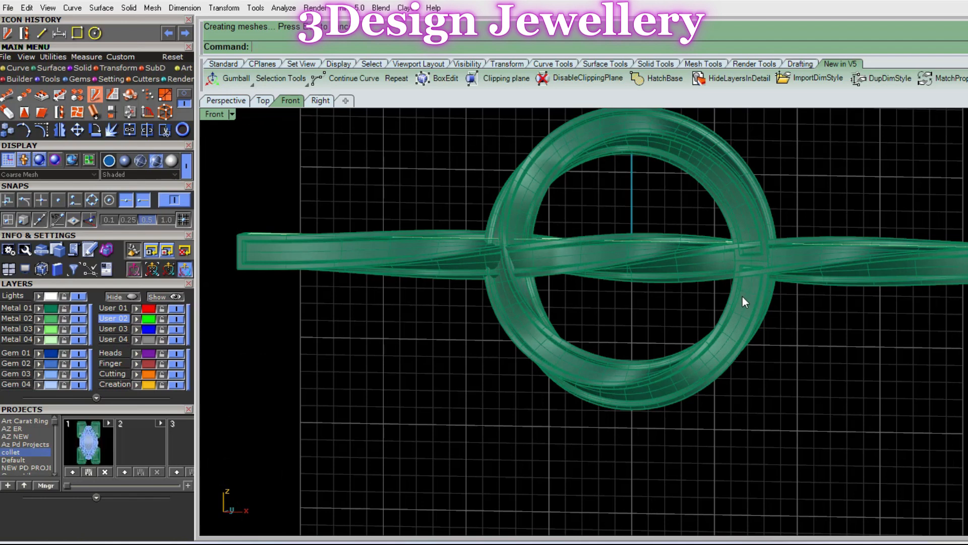
{"action": "left_click", "coordinate": [758, 312]}
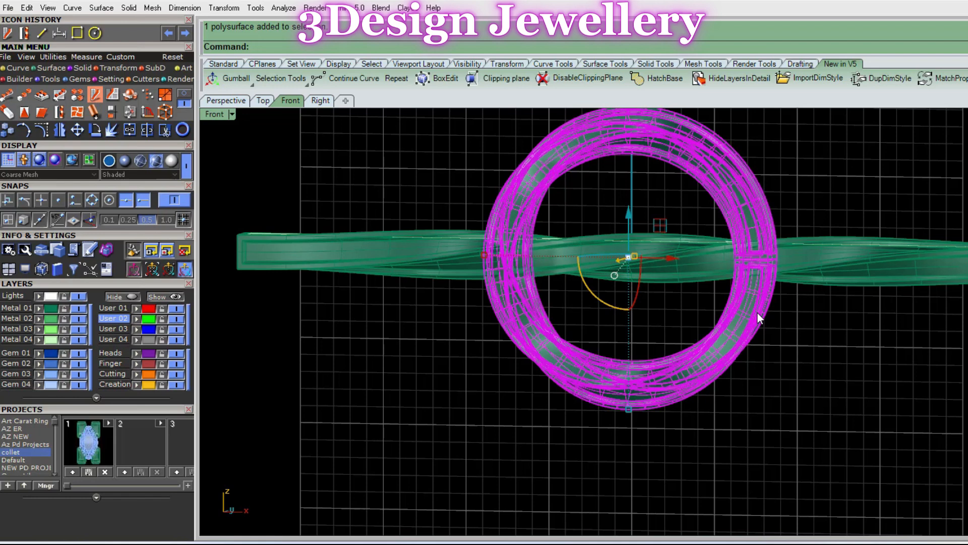
{"action": "key", "text": "Delete"}
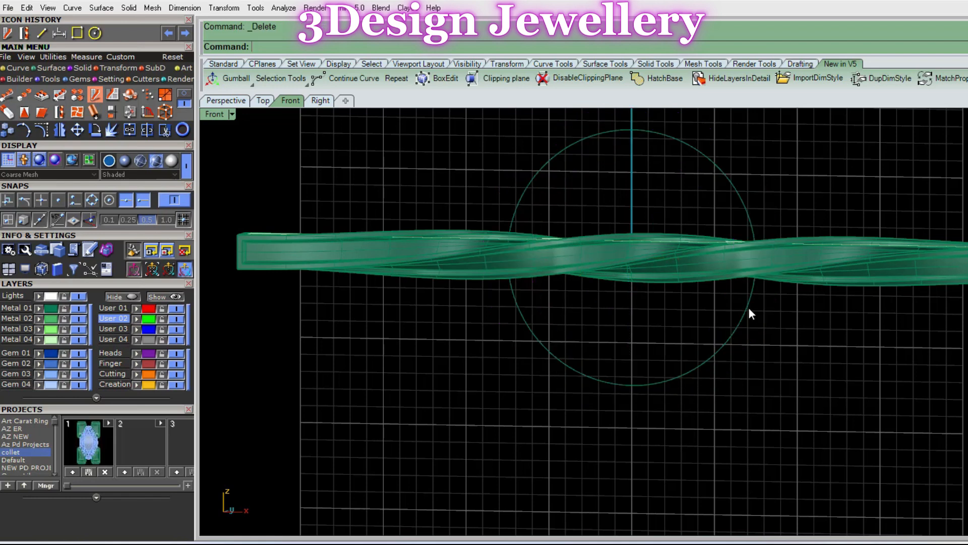
Move the ring circle's curve seam to its bottom quadrant and return the Front view to wireframe
{"action": "left_click", "coordinate": [750, 314]}
{"action": "left_click", "coordinate": [17, 69]}
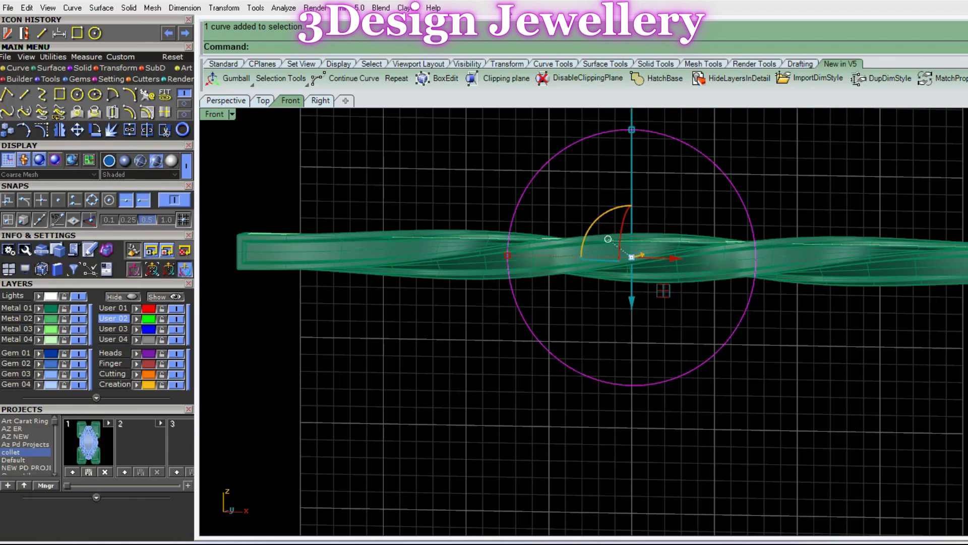
{"action": "scroll", "coordinate": [54, 116], "scroll_direction": "down", "scroll_amount": 1}
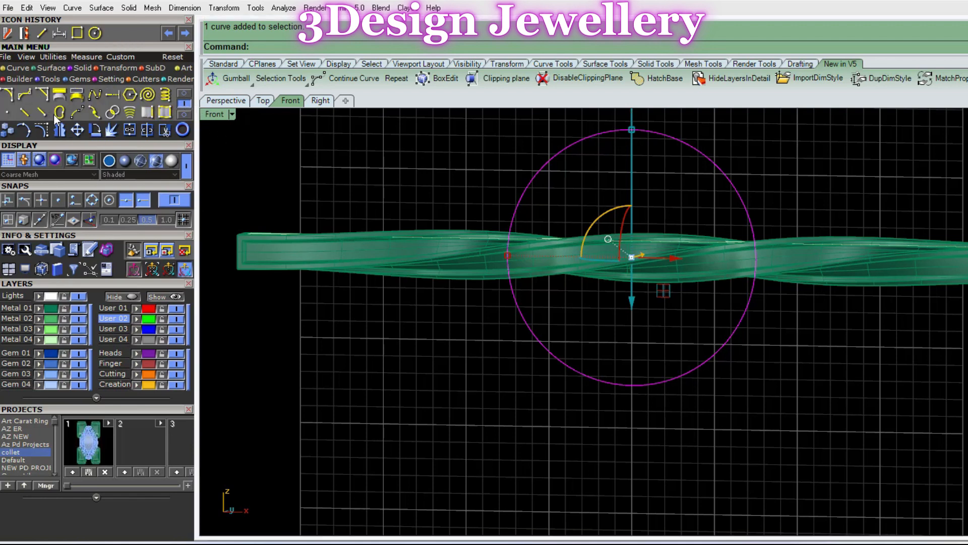
{"action": "left_click", "coordinate": [59, 115]}
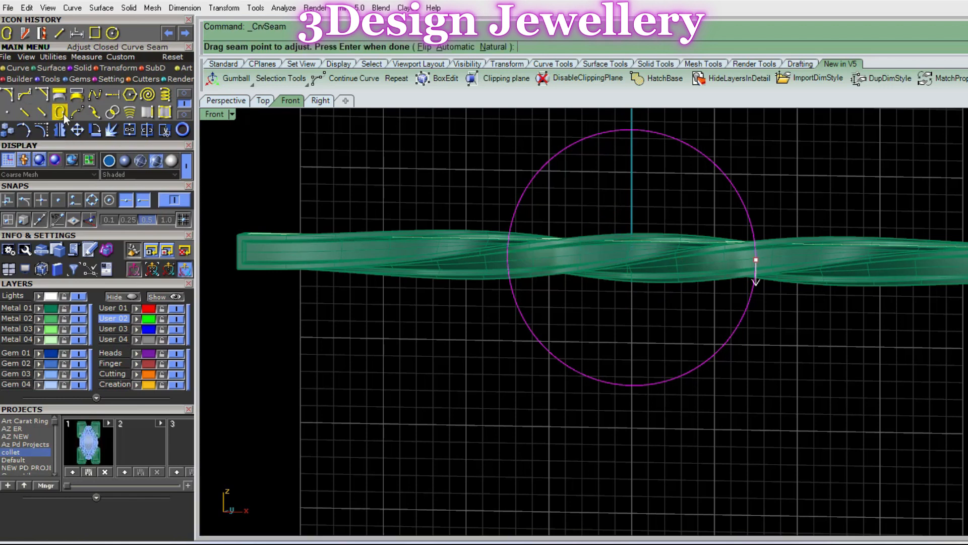
{"action": "left_click_drag", "start_coordinate": [757, 260], "coordinate": [630, 390]}
{"action": "right_click", "coordinate": [629, 389]}
{"action": "key", "text": "Escape"}
{"action": "type", "text": "w"}
{"action": "key", "text": "Return"}
{"action": "right_click_drag", "start_coordinate": [432, 306], "coordinate": [455, 290]}
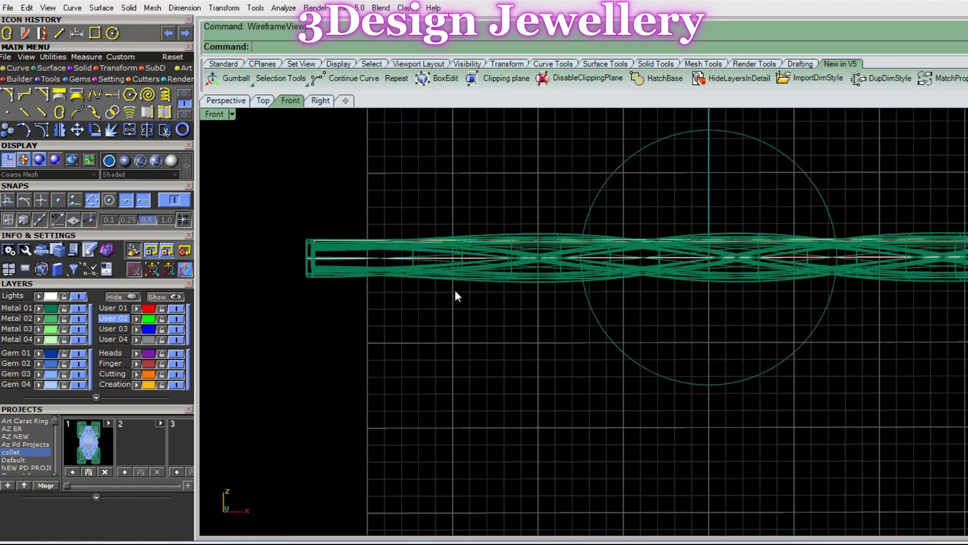
{"action": "scroll", "coordinate": [455, 290], "scroll_direction": "up", "scroll_amount": 2}
{"action": "left_click", "coordinate": [118, 68]}
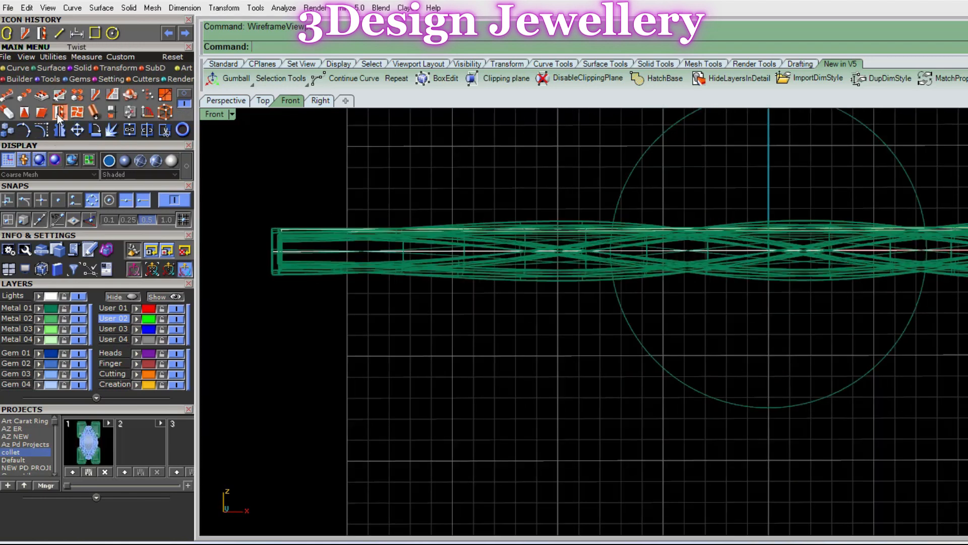
{"action": "left_click", "coordinate": [68, 122]}
{"action": "left_click", "coordinate": [508, 271]}
{"action": "right_click_drag", "start_coordinate": [508, 271], "coordinate": [484, 273]}
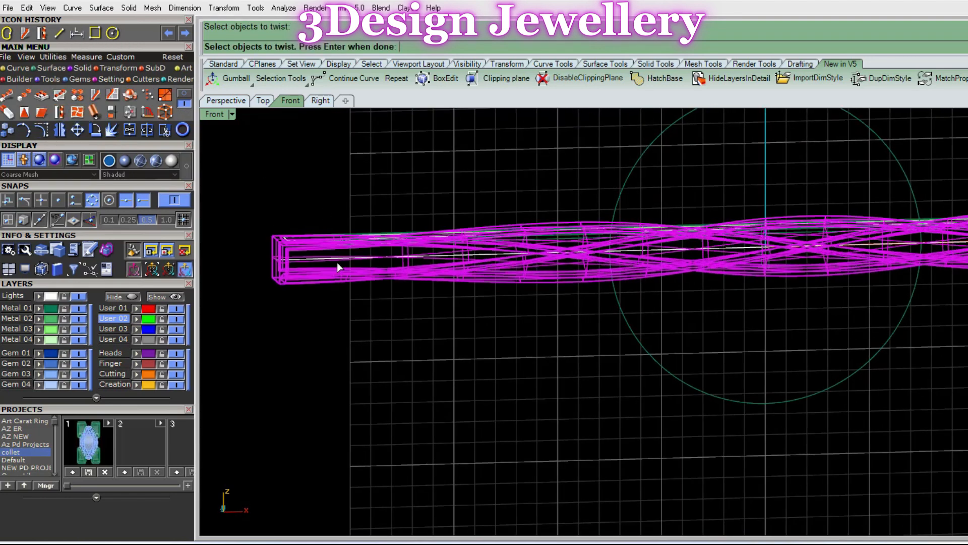
{"action": "scroll", "coordinate": [414, 260], "scroll_direction": "up", "scroll_amount": 4}
{"action": "left_click", "coordinate": [450, 259]}
{"action": "scroll", "coordinate": [439, 259], "scroll_direction": "down", "scroll_amount": 8}
{"action": "right_click_drag", "start_coordinate": [726, 338], "coordinate": [562, 340]}
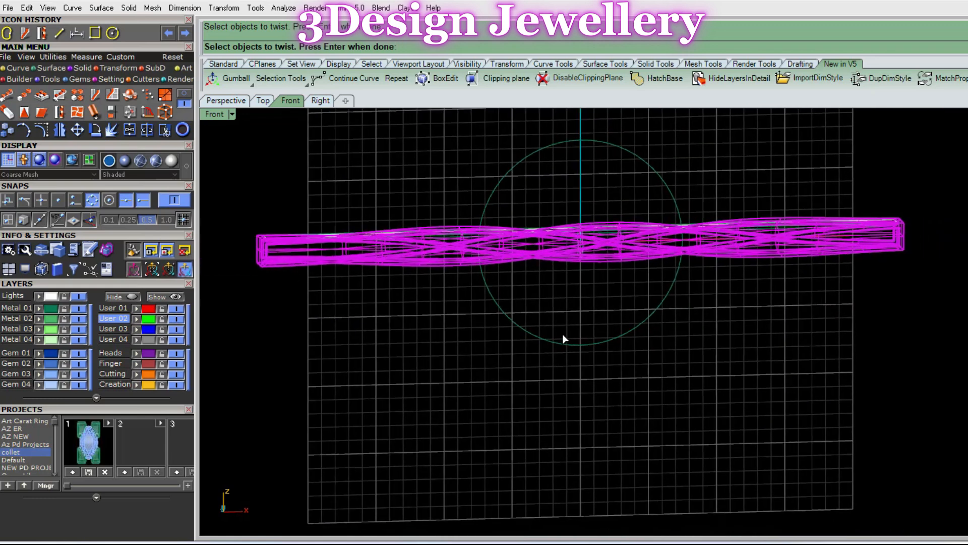
{"action": "scroll", "coordinate": [562, 340], "scroll_direction": "up", "scroll_amount": 2}
{"action": "left_click", "coordinate": [561, 345]}
{"action": "key", "text": "Return"}
{"action": "key", "text": "Escape"}
{"action": "left_click", "coordinate": [400, 241]}
{"action": "right_click_drag", "start_coordinate": [328, 244], "coordinate": [386, 252]}
{"action": "key", "text": "Escape"}
{"action": "key", "text": "Return"}
{"action": "left_click", "coordinate": [438, 248]}
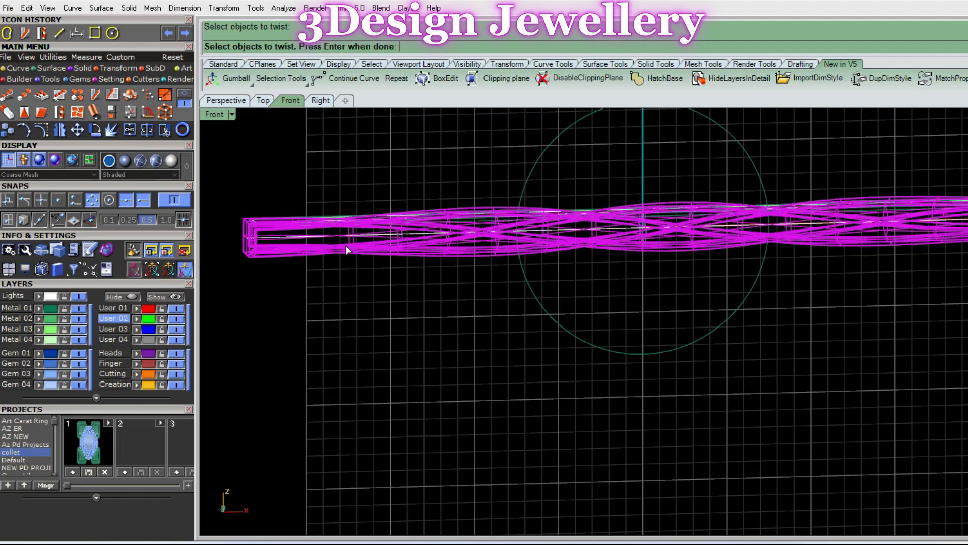
{"action": "key", "text": "Return"}
{"action": "scroll", "coordinate": [353, 246], "scroll_direction": "up", "scroll_amount": 2}
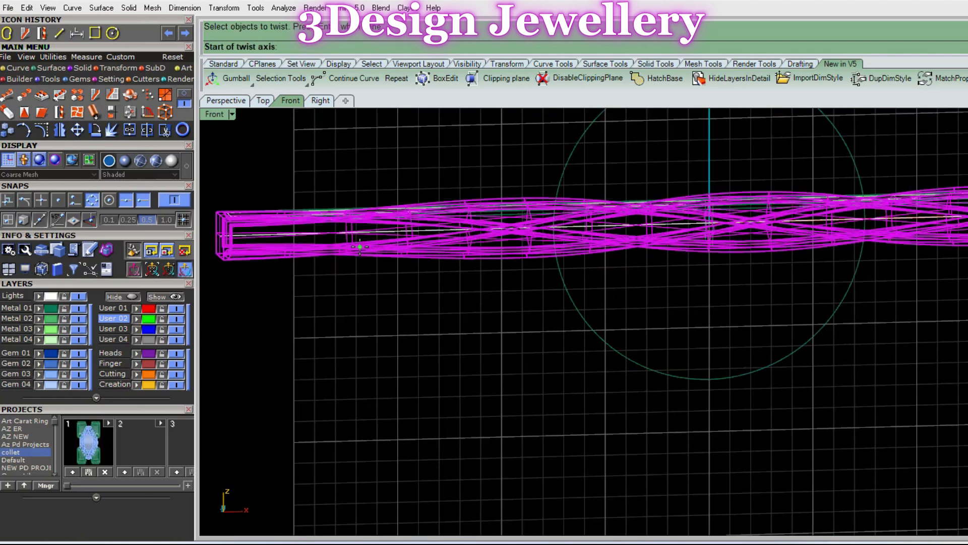
{"action": "key", "text": "Escape"}
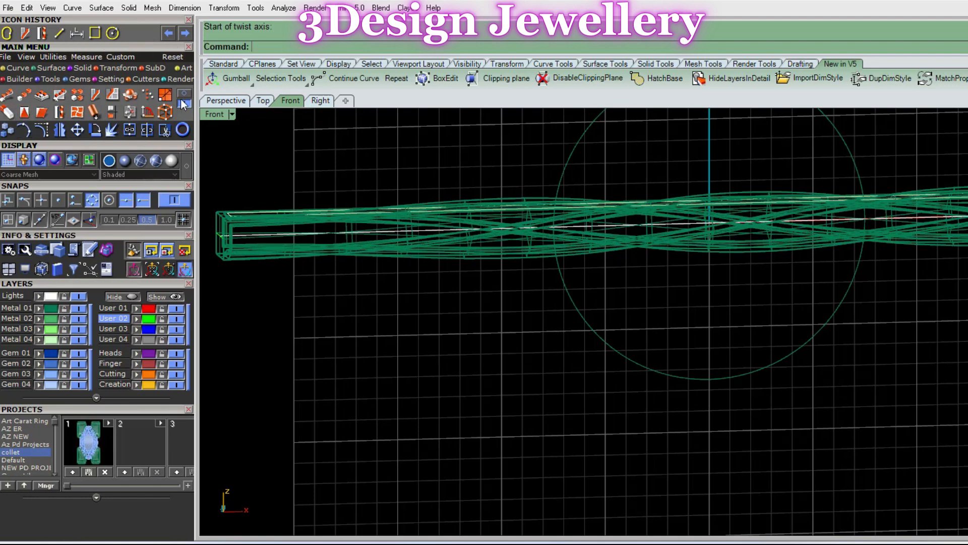
Flow a copy of the straight twisted bar from its centre line onto the re-seamed ring circle, with Stretch on and Rigid off
{"action": "left_click", "coordinate": [185, 103]}
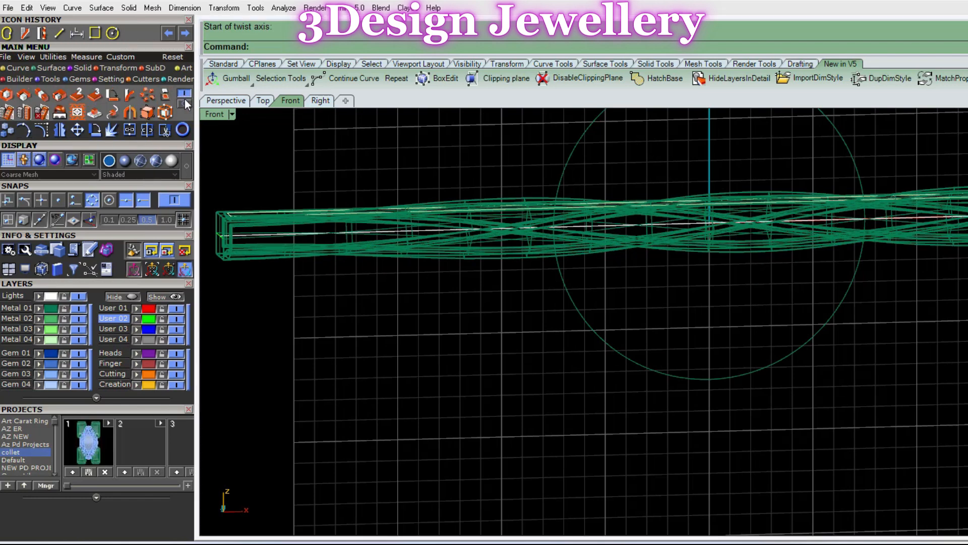
{"action": "left_click", "coordinate": [185, 103]}
{"action": "left_click", "coordinate": [93, 94]}
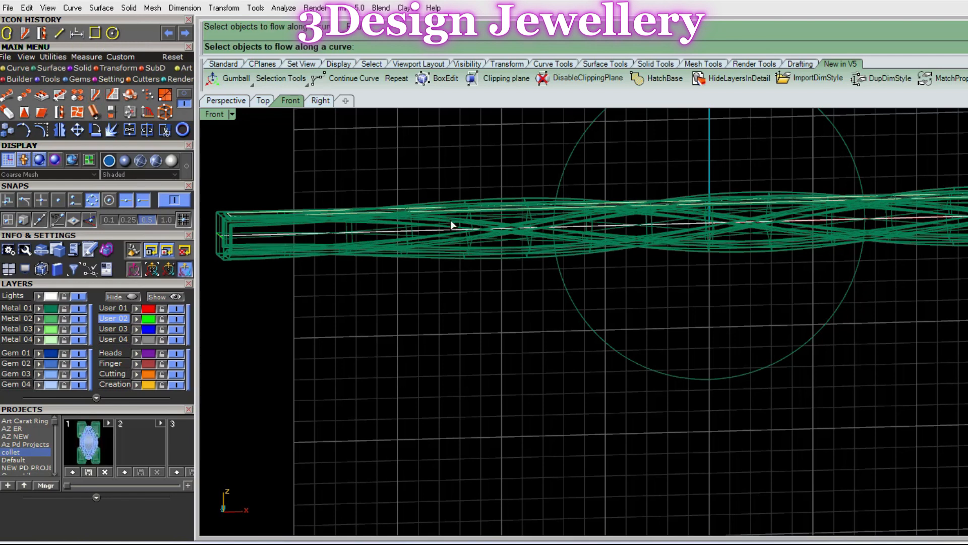
{"action": "left_click", "coordinate": [407, 256]}
{"action": "key", "text": "Return"}
{"action": "scroll", "coordinate": [392, 261], "scroll_direction": "up", "scroll_amount": 3}
{"action": "left_click", "coordinate": [372, 228]}
{"action": "scroll", "coordinate": [392, 232], "scroll_direction": "down", "scroll_amount": 5}
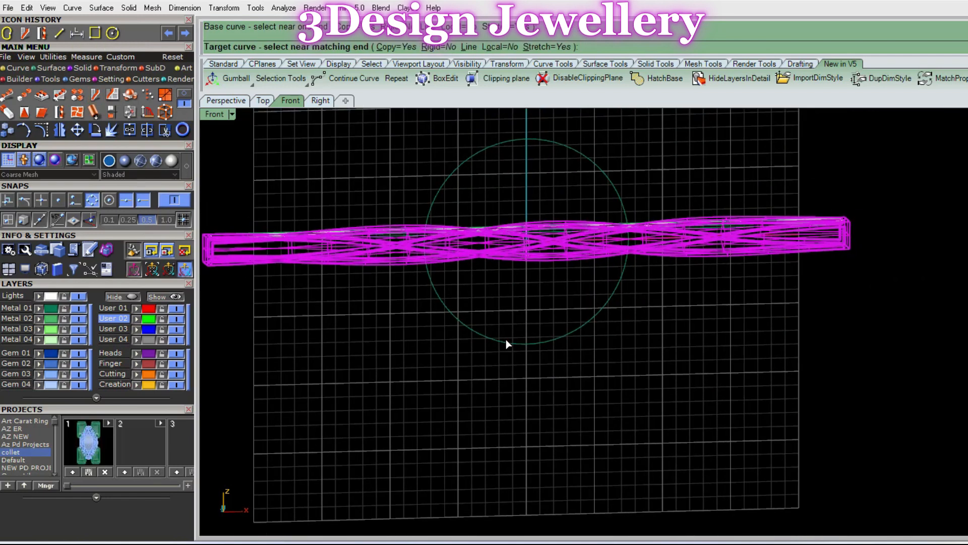
{"action": "left_click", "coordinate": [506, 340]}
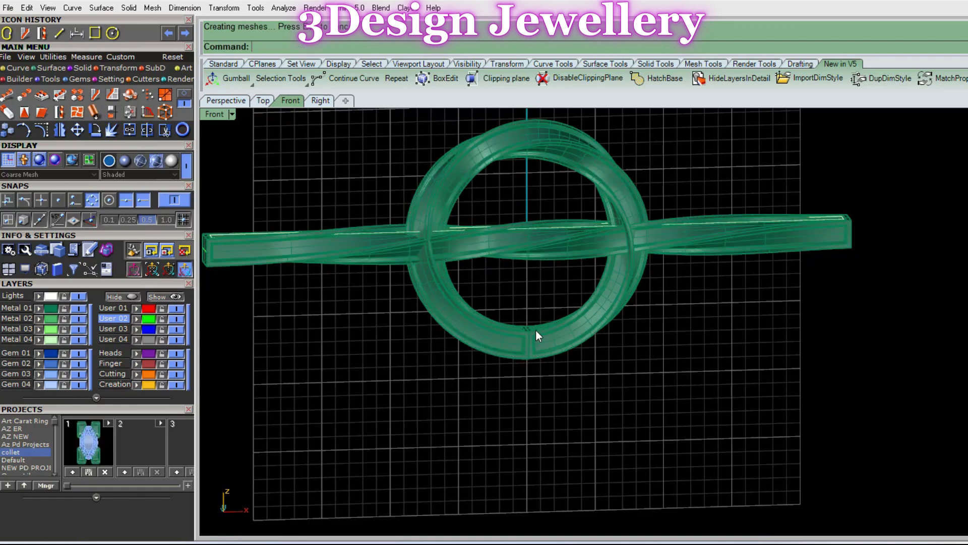
Examine the flowed ring's joint at the bottom and its twisted channels from several angles
{"action": "scroll", "coordinate": [536, 331], "scroll_direction": "up", "scroll_amount": 5}
{"action": "scroll", "coordinate": [540, 355], "scroll_direction": "down", "scroll_amount": 4}
{"action": "right_click_drag", "start_coordinate": [540, 355], "coordinate": [589, 355]}
{"action": "right_click_drag", "start_coordinate": [549, 291], "coordinate": [721, 341]}
{"action": "scroll", "coordinate": [625, 327], "scroll_direction": "up", "scroll_amount": 18}
{"action": "scroll", "coordinate": [583, 390], "scroll_direction": "down", "scroll_amount": 20}
{"action": "scroll", "coordinate": [584, 404], "scroll_direction": "down", "scroll_amount": 5}
{"action": "scroll", "coordinate": [777, 298], "scroll_direction": "up", "scroll_amount": 9}
{"action": "right_click_drag", "start_coordinate": [791, 298], "coordinate": [832, 280]}
{"action": "scroll", "coordinate": [834, 275], "scroll_direction": "down", "scroll_amount": 10}
{"action": "right_click_drag", "start_coordinate": [555, 273], "coordinate": [579, 251]}
{"action": "scroll", "coordinate": [609, 212], "scroll_direction": "up", "scroll_amount": 4}
{"action": "right_click_drag", "start_coordinate": [609, 212], "coordinate": [588, 335]}
Move the straight twisted bar to the User 29 layer and hide the User 29 and User 01 layers
{"action": "left_click", "coordinate": [583, 299]}
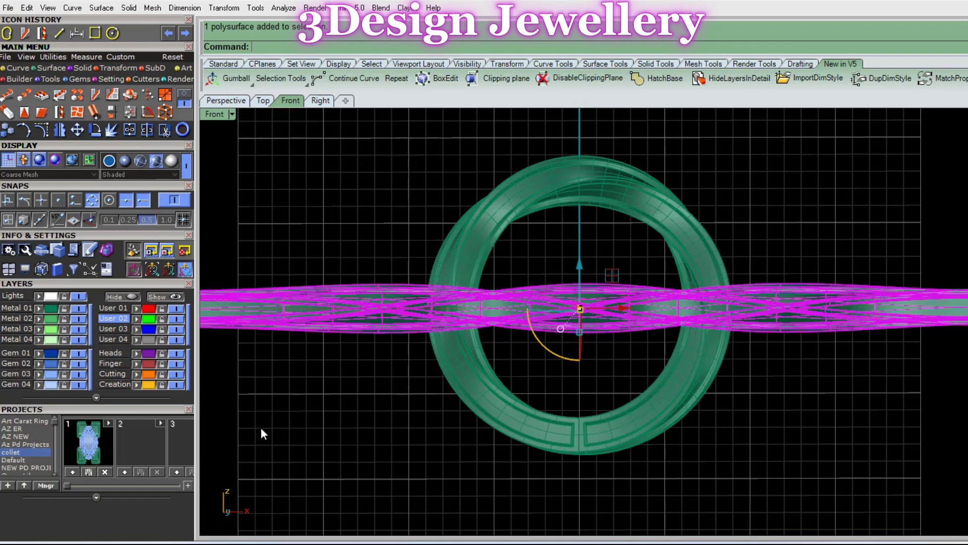
{"action": "left_click", "coordinate": [96, 397]}
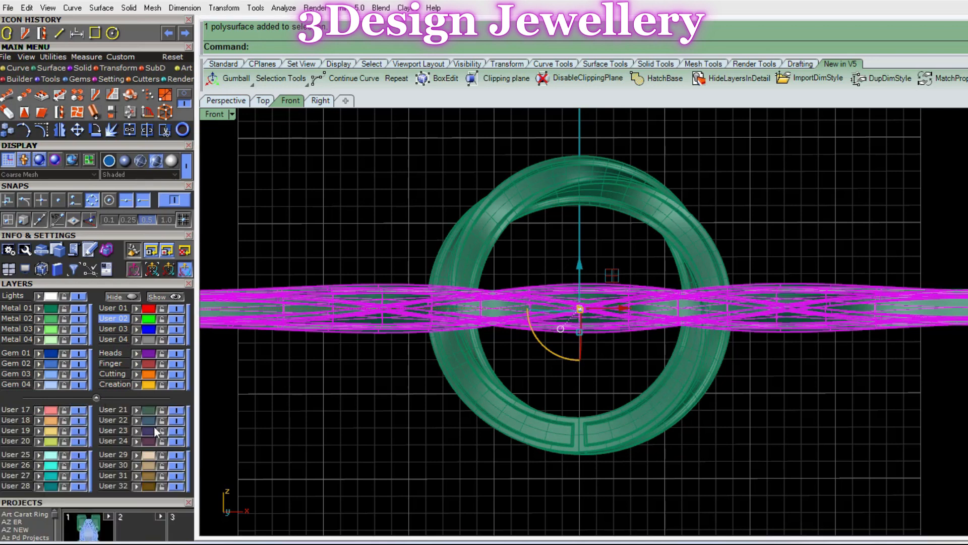
{"action": "left_click", "coordinate": [138, 455]}
{"action": "left_click", "coordinate": [177, 454]}
{"action": "scroll", "coordinate": [321, 328], "scroll_direction": "down", "scroll_amount": 4}
{"action": "right_click_drag", "start_coordinate": [321, 328], "coordinate": [322, 362], "text": "ctrl+shift"}
{"action": "left_click_drag", "start_coordinate": [323, 283], "coordinate": [232, 343]}
{"action": "left_click", "coordinate": [178, 310]}
{"action": "mouse_move", "coordinate": [424, 328]}
{"action": "right_mouse_down"}
{"action": "mouse_move", "coordinate": [441, 307]}
{"action": "mouse_move", "coordinate": [419, 315]}
{"action": "right_mouse_up"}
Insert the saved collet with its gem from slot 1 of the collet project at the origin
{"action": "left_click", "coordinate": [95, 526]}
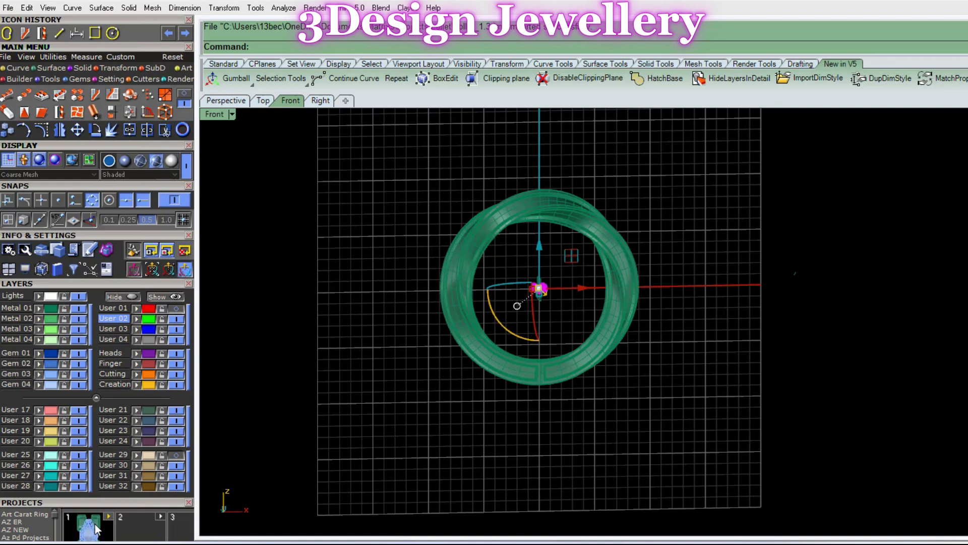
{"action": "scroll", "coordinate": [540, 268], "scroll_direction": "up", "scroll_amount": 10}
{"action": "mouse_move", "coordinate": [551, 285]}
{"action": "right_mouse_down", "text": "ctrl+shift"}
{"action": "mouse_move", "coordinate": [538, 313]}
{"action": "mouse_move", "coordinate": [554, 303]}
{"action": "mouse_move", "coordinate": [532, 287]}
{"action": "mouse_move", "coordinate": [543, 281]}
{"action": "right_mouse_up", "text": "ctrl+shift"}
{"action": "scroll", "coordinate": [572, 286], "scroll_direction": "down", "scroll_amount": 6}
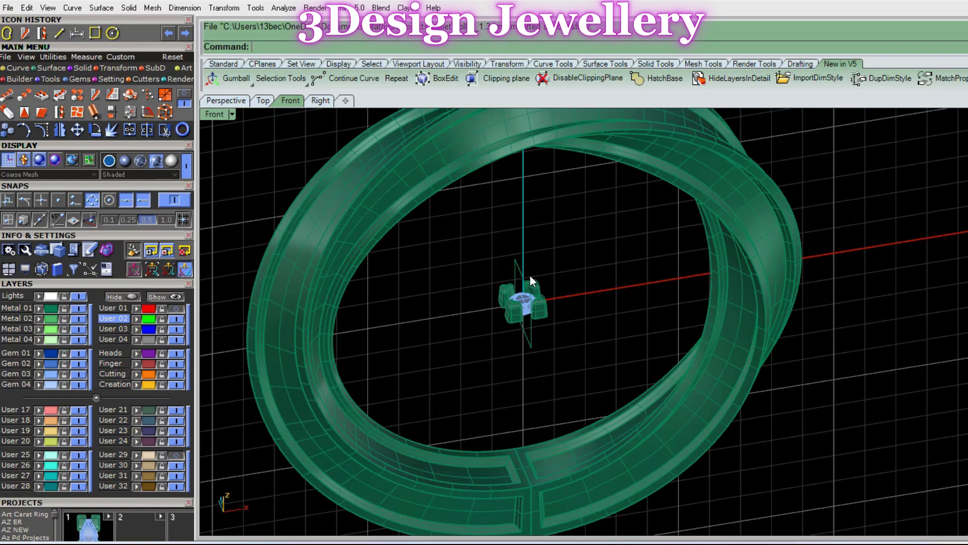
{"action": "scroll", "coordinate": [594, 323], "scroll_direction": "down", "scroll_amount": 6}
{"action": "right_click_drag", "start_coordinate": [594, 323], "coordinate": [525, 312], "text": "ctrl+shift"}
{"action": "scroll", "coordinate": [524, 312], "scroll_direction": "up", "scroll_amount": 6}
{"action": "right_click_drag", "start_coordinate": [524, 311], "coordinate": [593, 323]}
{"action": "right_click_drag", "start_coordinate": [593, 323], "coordinate": [617, 333], "text": "ctrl+shift"}
Extract a lengthwise centre isocurve from a recessed channel floor beside the ring's joint, toggling the isocurve direction
{"action": "scroll", "coordinate": [604, 343], "scroll_direction": "up", "scroll_amount": 8}
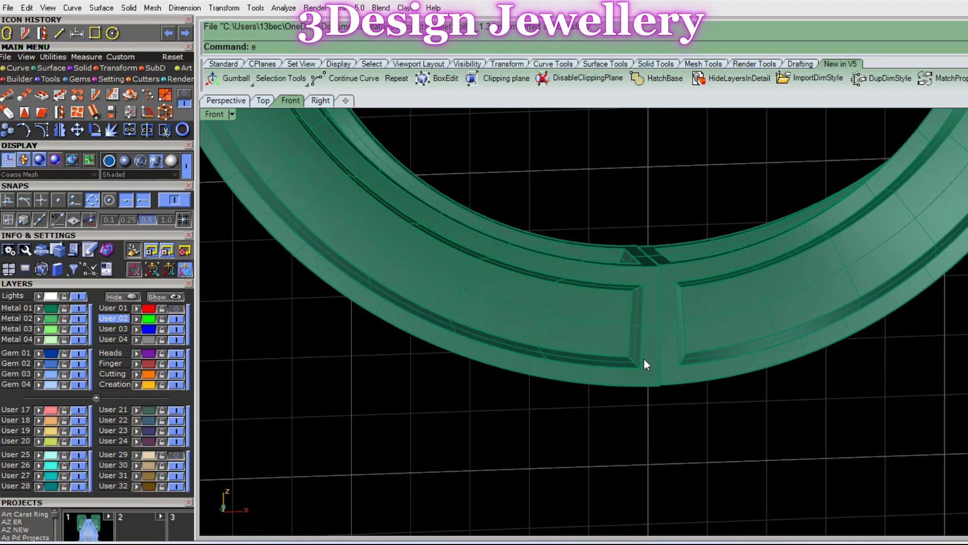
{"action": "key", "text": "Return"}
{"action": "scroll", "coordinate": [603, 329], "scroll_direction": "up", "scroll_amount": 9}
{"action": "left_click", "coordinate": [625, 331]}
{"action": "type", "text": "t"}
{"action": "key", "text": "Return"}
{"action": "left_click", "coordinate": [675, 315]}
{"action": "key", "text": "Return"}
Extract the lengthwise centre isocurve from the channel floor on the opposite side of the joint
{"action": "scroll", "coordinate": [707, 329], "scroll_direction": "down", "scroll_amount": 9}
{"action": "key", "text": "Return"}
{"action": "scroll", "coordinate": [728, 313], "scroll_direction": "up", "scroll_amount": 9}
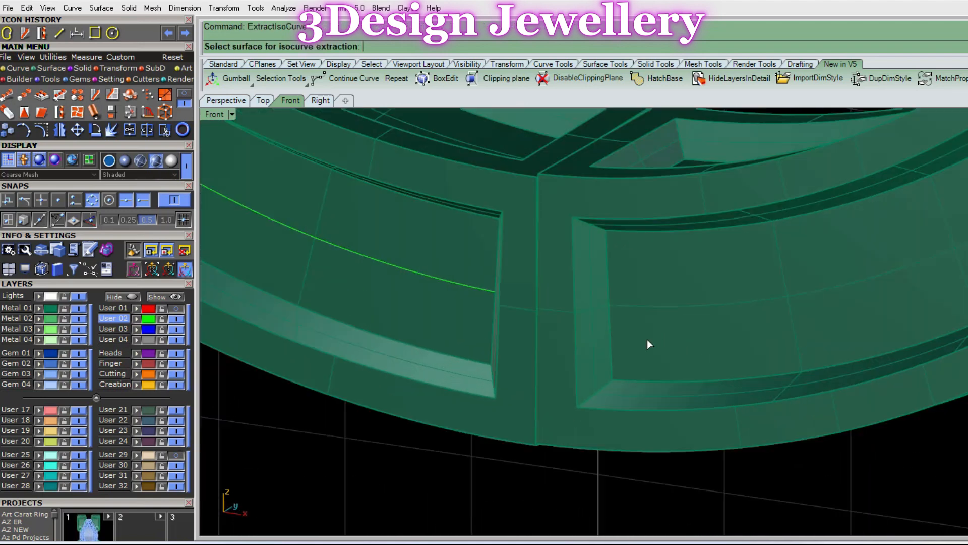
{"action": "left_click", "coordinate": [646, 338]}
{"action": "left_click", "coordinate": [620, 305]}
{"action": "key", "text": "Return"}
Extract the lengthwise centre isocurve from the remaining channel floor on the ring's outer face beside the joint
{"action": "scroll", "coordinate": [689, 314], "scroll_direction": "down", "scroll_amount": 9}
{"action": "key", "text": "Return"}
{"action": "scroll", "coordinate": [671, 311], "scroll_direction": "up", "scroll_amount": 9}
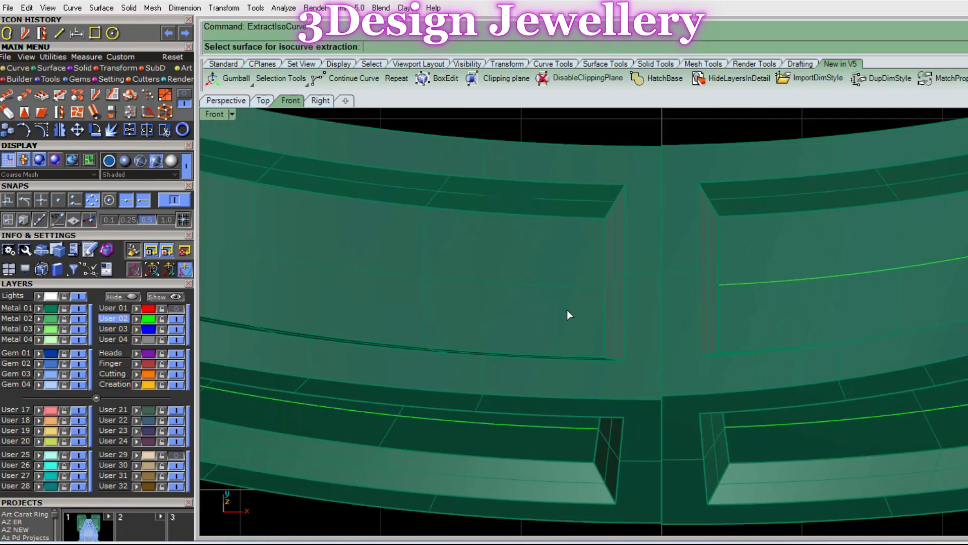
{"action": "left_click", "coordinate": [569, 313]}
{"action": "left_click", "coordinate": [614, 286]}
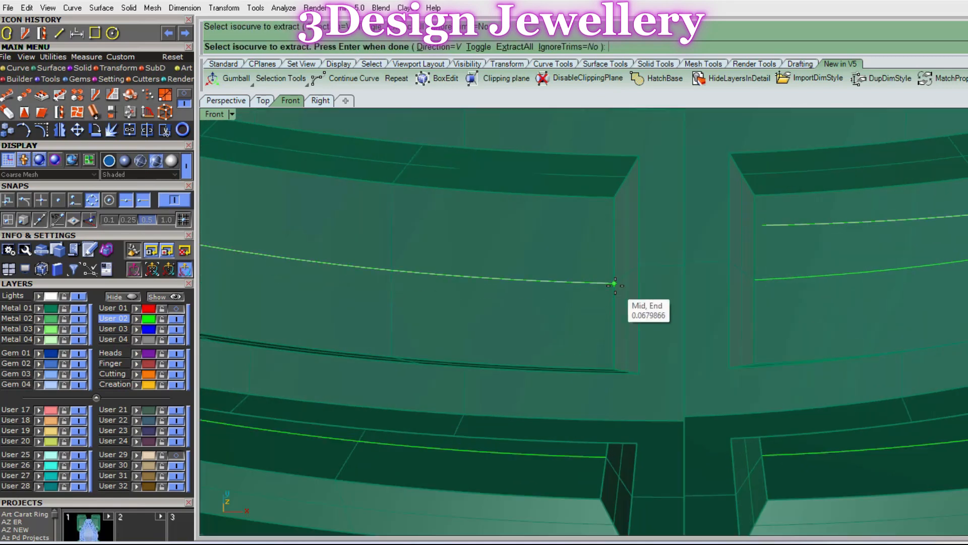
{"action": "key", "text": "Return"}
Extract one more lengthwise centre isocurve from the channel floor on the ring's other face at the joint
{"action": "scroll", "coordinate": [710, 316], "scroll_direction": "down", "scroll_amount": 9}
{"action": "scroll", "coordinate": [681, 283], "scroll_direction": "up", "scroll_amount": 5}
{"action": "key", "text": "Return"}
{"action": "scroll", "coordinate": [528, 314], "scroll_direction": "up", "scroll_amount": 4}
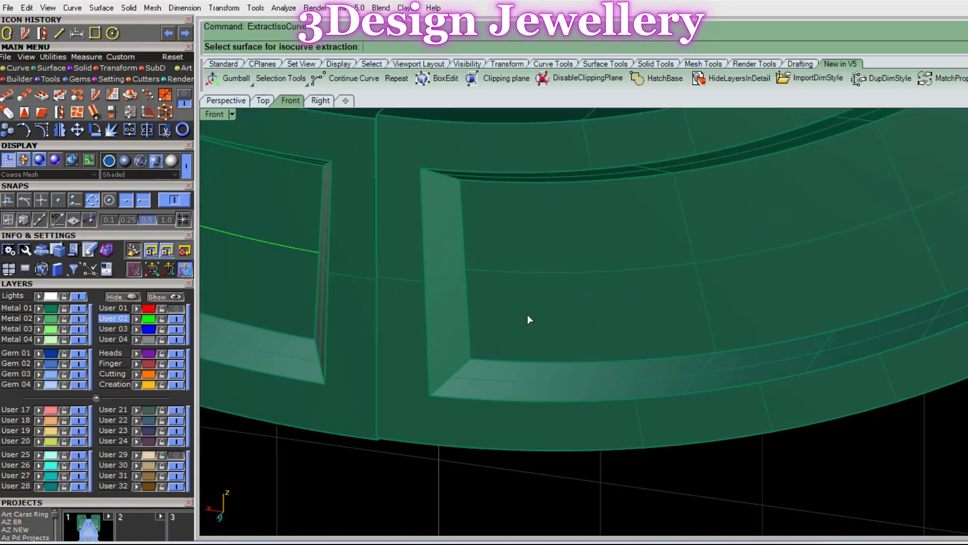
{"action": "left_click", "coordinate": [527, 314]}
{"action": "left_click", "coordinate": [478, 292]}
{"action": "key", "text": "Return"}
Delete the loose curve crossing the inserted collet at the ring's centre
{"action": "scroll", "coordinate": [558, 372], "scroll_direction": "down", "scroll_amount": 6}
{"action": "scroll", "coordinate": [558, 367], "scroll_direction": "down", "scroll_amount": 5}
{"action": "right_click_drag", "start_coordinate": [558, 368], "coordinate": [607, 260], "text": "ctrl+shift"}
{"action": "scroll", "coordinate": [637, 204], "scroll_direction": "up", "scroll_amount": 7}
{"action": "left_click", "coordinate": [599, 208]}
{"action": "key", "text": "Delete"}
Select one extracted isocurve near the ring's joint and delete it
{"action": "right_click_drag", "start_coordinate": [588, 212], "coordinate": [851, 525], "text": "ctrl+shift"}
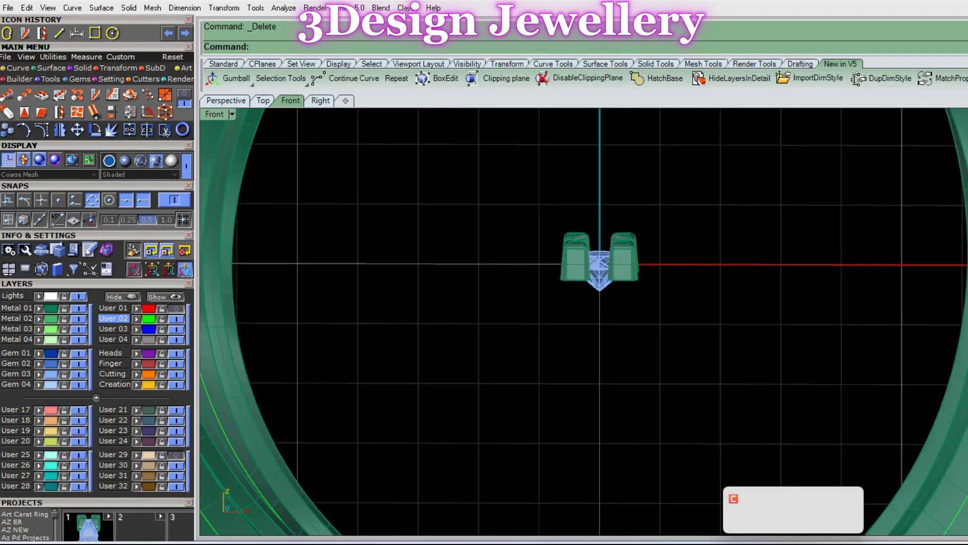
{"action": "mouse_move", "coordinate": [764, 543]}
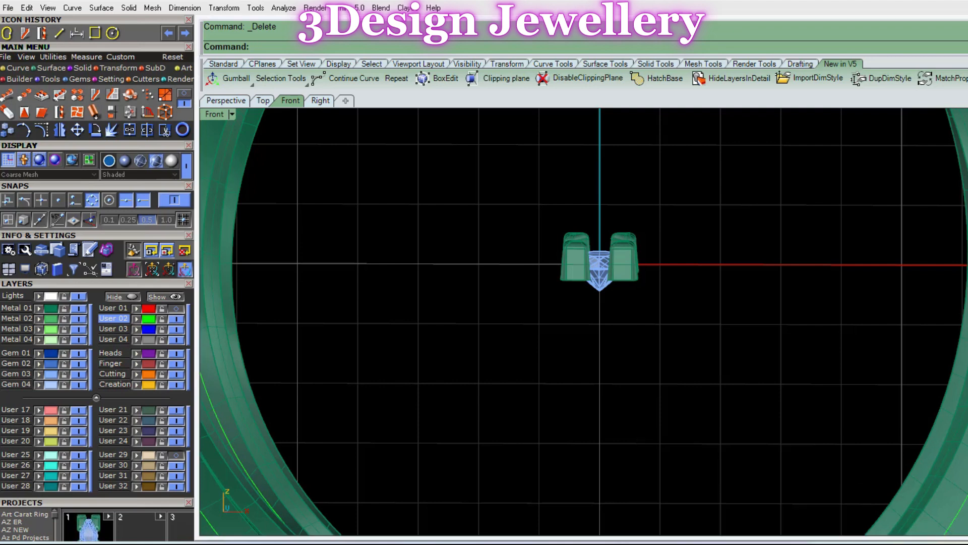
{"action": "scroll", "coordinate": [707, 272], "scroll_direction": "down", "scroll_amount": 5}
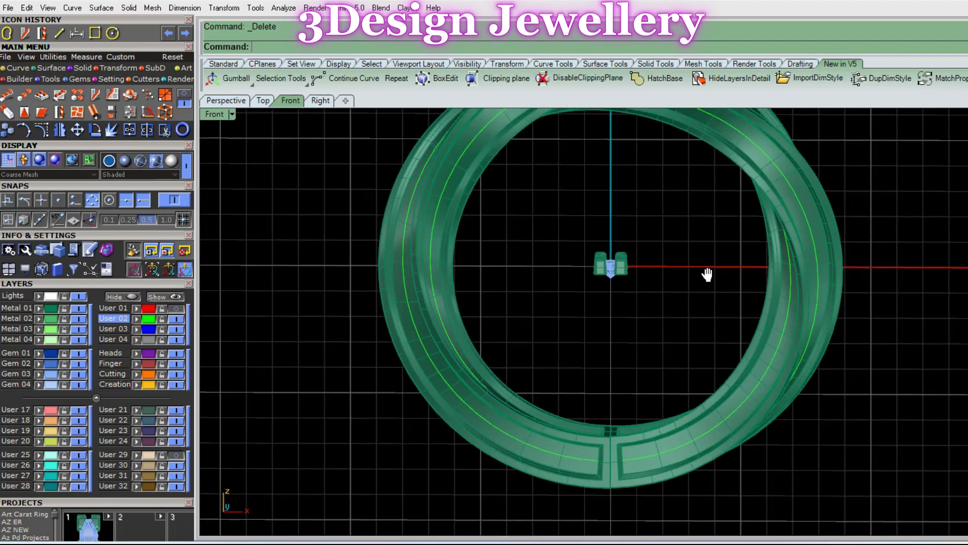
{"action": "scroll", "coordinate": [577, 471], "scroll_direction": "up", "scroll_amount": 5}
{"action": "left_click", "coordinate": [581, 474]}
{"action": "left_click", "coordinate": [619, 507]}
{"action": "scroll", "coordinate": [576, 423], "scroll_direction": "down", "scroll_amount": 10}
{"action": "right_click_drag", "start_coordinate": [576, 422], "coordinate": [621, 433], "text": "ctrl+shift"}
{"action": "scroll", "coordinate": [629, 374], "scroll_direction": "up", "scroll_amount": 3}
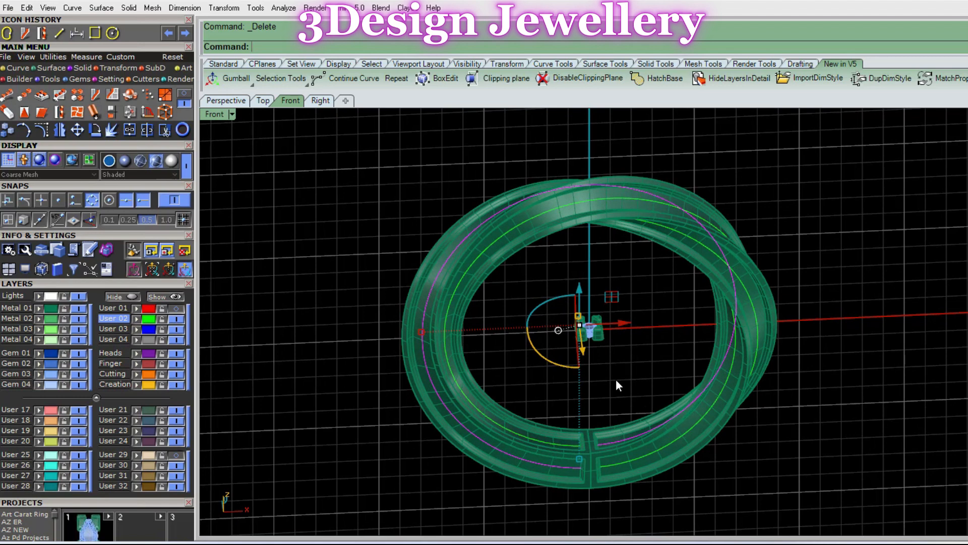
{"action": "key", "text": "Delete"}
Group the collet's four prongs with its gem
{"action": "scroll", "coordinate": [542, 326], "scroll_direction": "up", "scroll_amount": 3}
{"action": "left_click_drag", "start_coordinate": [578, 271], "coordinate": [683, 373]}
{"action": "right_click_drag", "start_coordinate": [651, 340], "coordinate": [559, 323]}
{"action": "type", "text": "g"}
{"action": "key", "text": "Return"}
{"action": "key", "text": "Escape"}
{"action": "scroll", "coordinate": [598, 309], "scroll_direction": "up", "scroll_amount": 8}
{"action": "scroll", "coordinate": [581, 378], "scroll_direction": "up", "scroll_amount": 4}
{"action": "scroll", "coordinate": [579, 374], "scroll_direction": "down", "scroll_amount": 13}
{"action": "scroll", "coordinate": [570, 343], "scroll_direction": "up", "scroll_amount": 4}
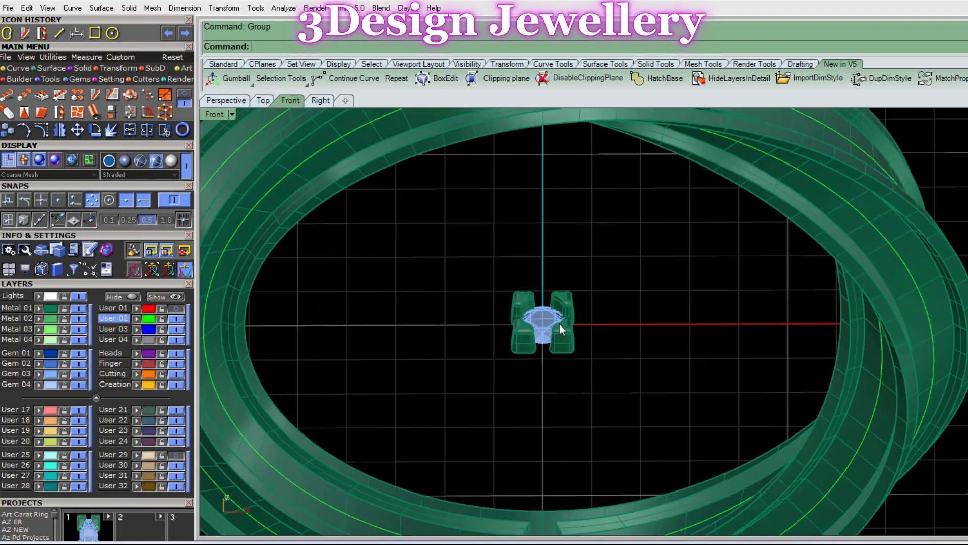
{"action": "left_click", "coordinate": [559, 324]}
{"action": "scroll", "coordinate": [564, 312], "scroll_direction": "up", "scroll_amount": 2}
{"action": "scroll", "coordinate": [692, 300], "scroll_direction": "down", "scroll_amount": 6}
{"action": "left_click", "coordinate": [765, 205]}
{"action": "left_click", "coordinate": [806, 240]}
{"action": "right_click_drag", "start_coordinate": [749, 270], "coordinate": [649, 350]}
{"action": "scroll", "coordinate": [577, 414], "scroll_direction": "up", "scroll_amount": 4}
{"action": "left_click", "coordinate": [575, 411]}
{"action": "left_click", "coordinate": [574, 411]}
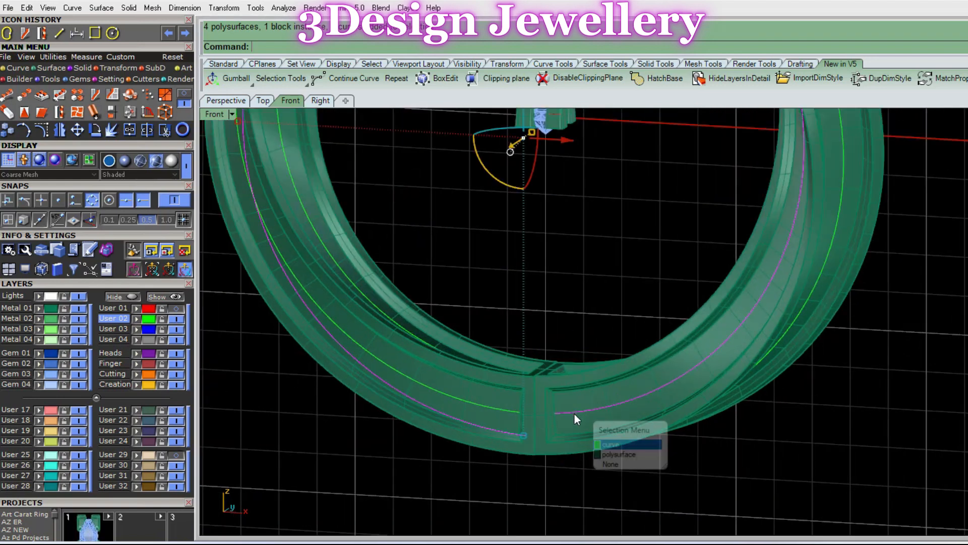
{"action": "scroll", "coordinate": [574, 413], "scroll_direction": "down", "scroll_amount": 4}
{"action": "key", "text": "F6"}
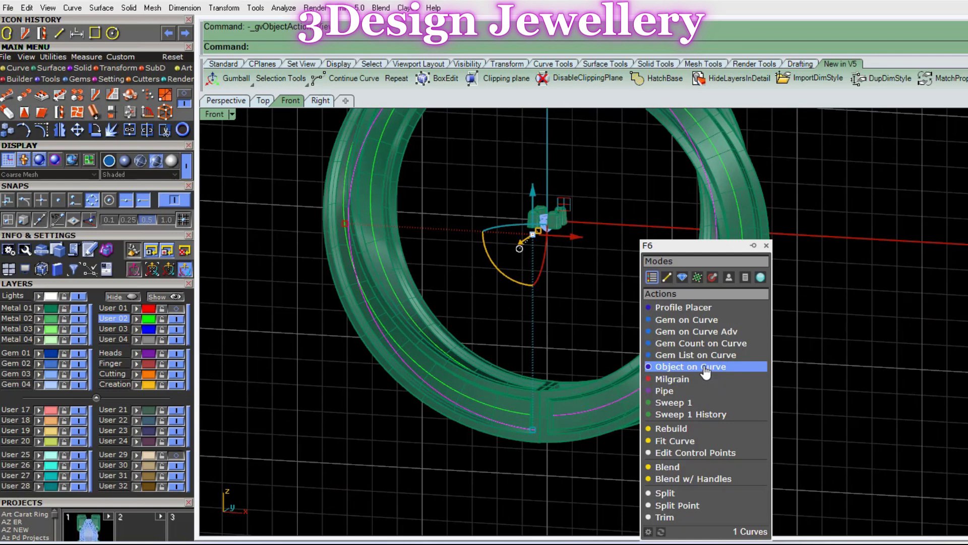
{"action": "left_click", "coordinate": [705, 369]}
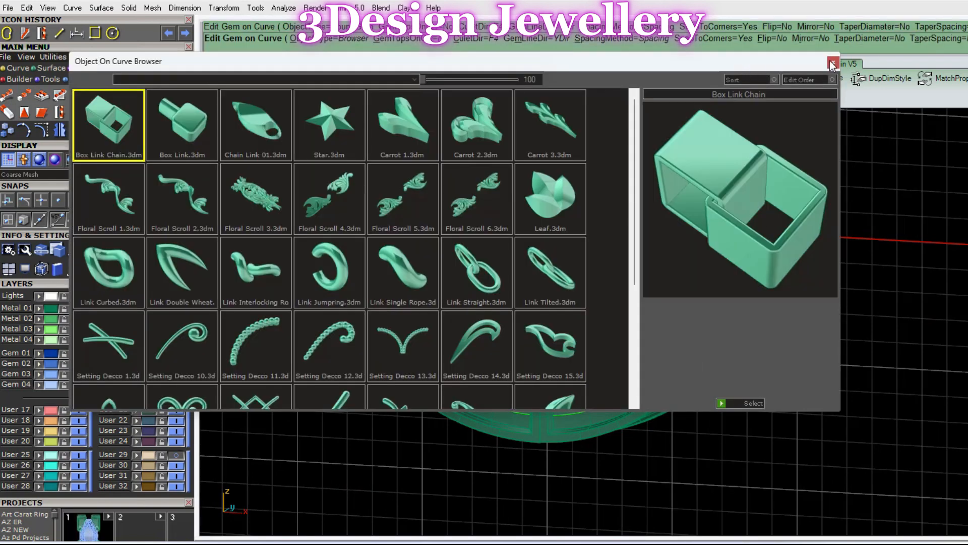
{"action": "left_click", "coordinate": [833, 63]}
{"action": "scroll", "coordinate": [604, 283], "scroll_direction": "up", "scroll_amount": 3}
{"action": "left_click", "coordinate": [597, 419]}
{"action": "left_click", "coordinate": [597, 420]}
{"action": "key", "text": "F6"}
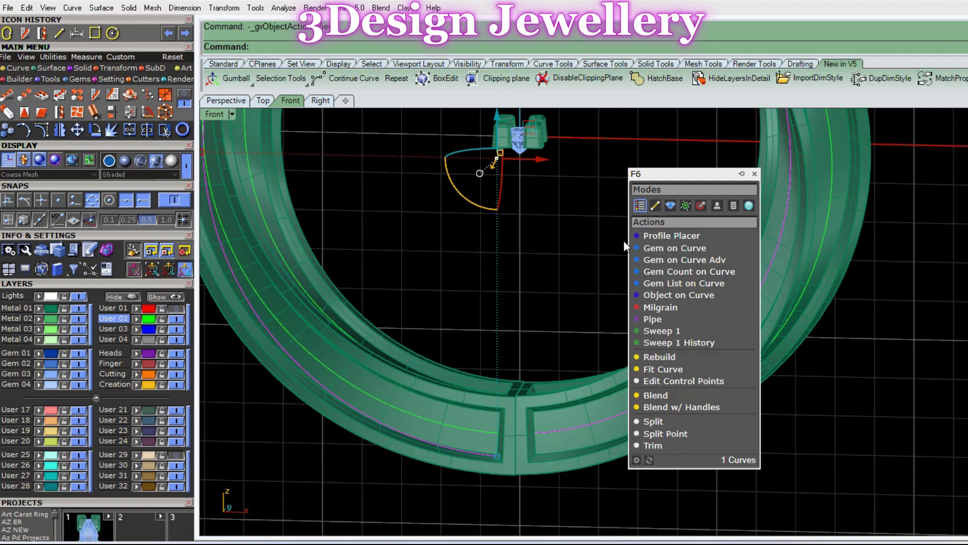
{"action": "left_click", "coordinate": [664, 297]}
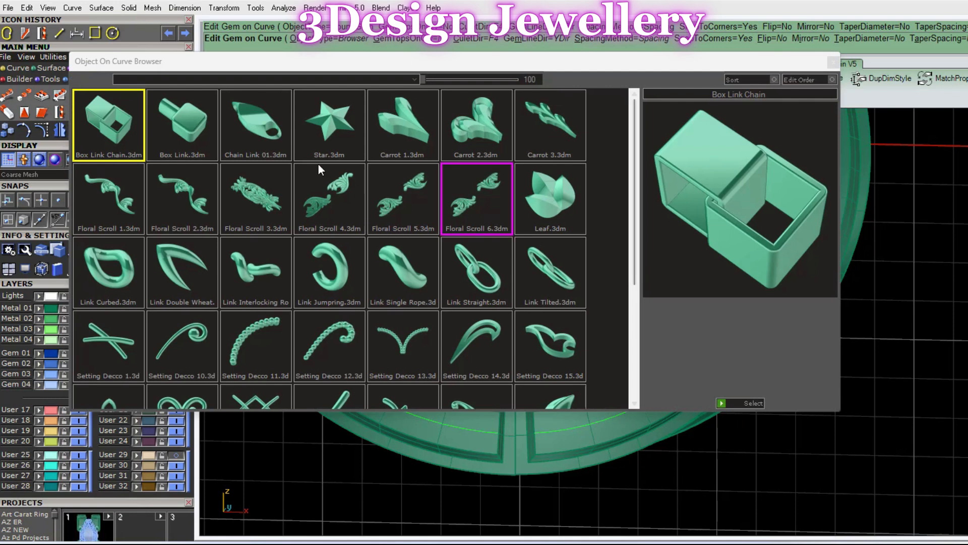
{"action": "left_click", "coordinate": [832, 61]}
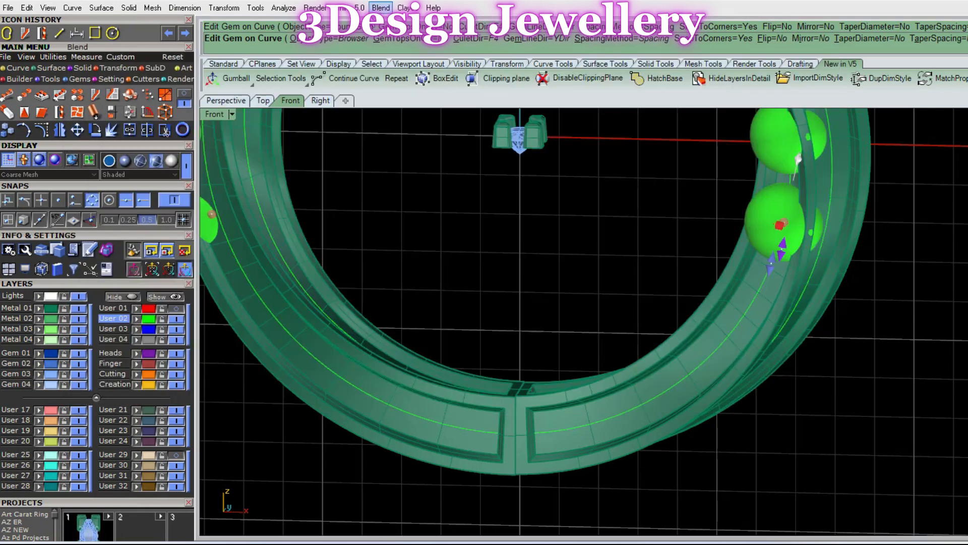
{"action": "left_click", "coordinate": [340, 40]}
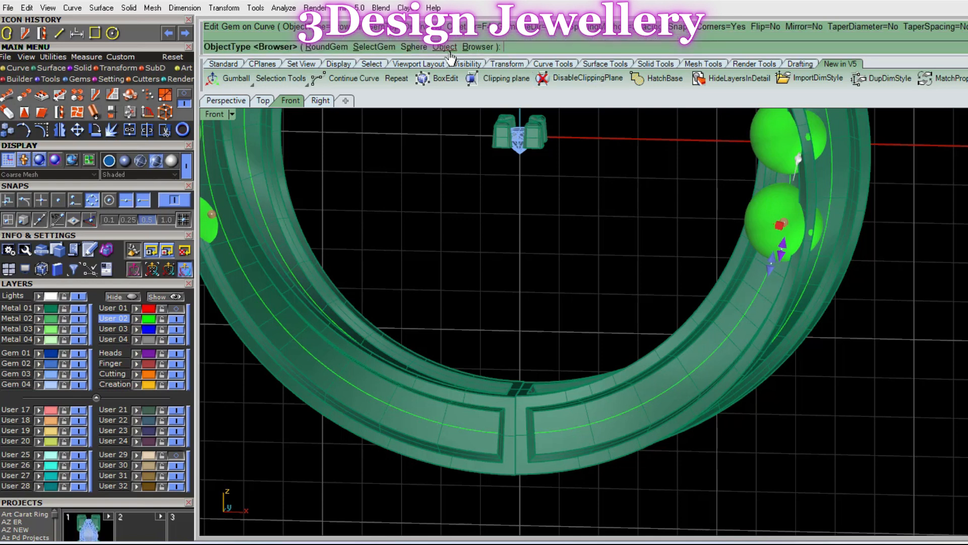
{"action": "scroll", "coordinate": [497, 202], "scroll_direction": "down", "scroll_amount": 5}
{"action": "scroll", "coordinate": [498, 202], "scroll_direction": "up", "scroll_amount": 8}
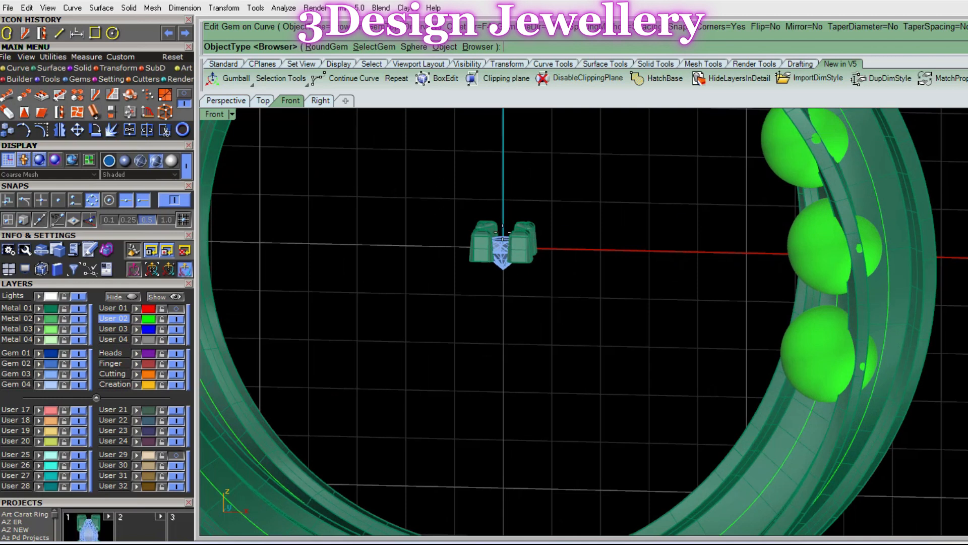
{"action": "left_click", "coordinate": [368, 48]}
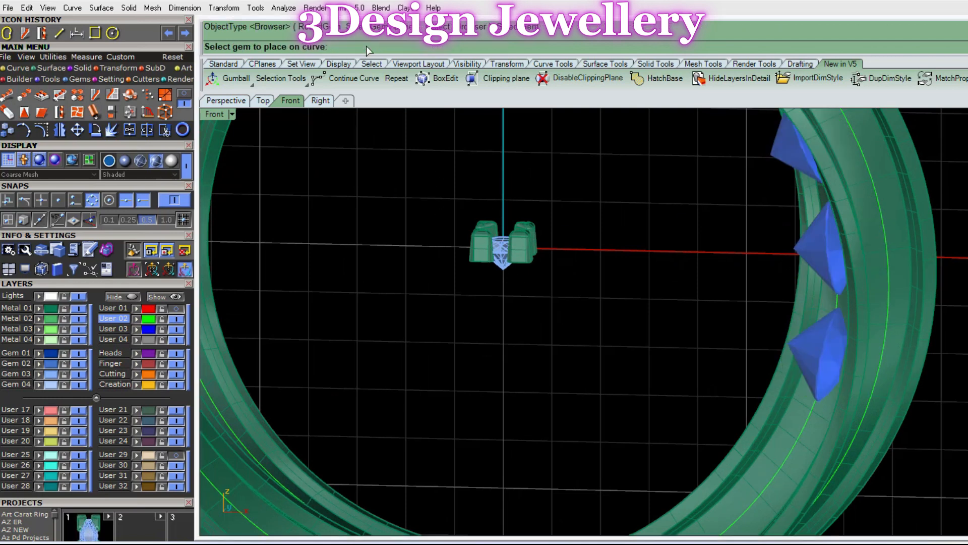
{"action": "scroll", "coordinate": [792, 410], "scroll_direction": "down", "scroll_amount": 5}
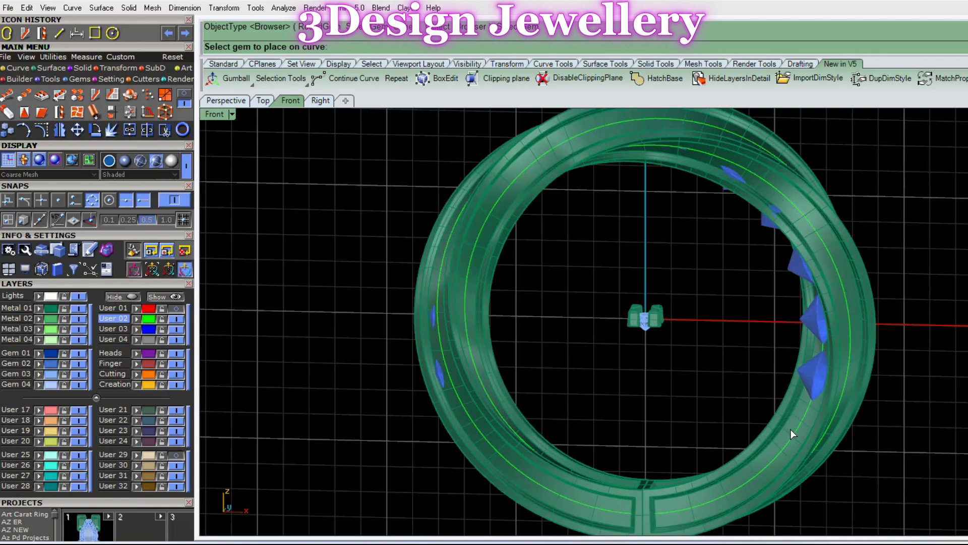
{"action": "key", "text": "Escape"}
Run Object on Curve on the front channel's centre curve, using the grouped collet and gem at the ring's centre as the object
{"action": "right_click_drag", "start_coordinate": [791, 429], "coordinate": [757, 341]}
{"action": "left_click", "coordinate": [765, 385]}
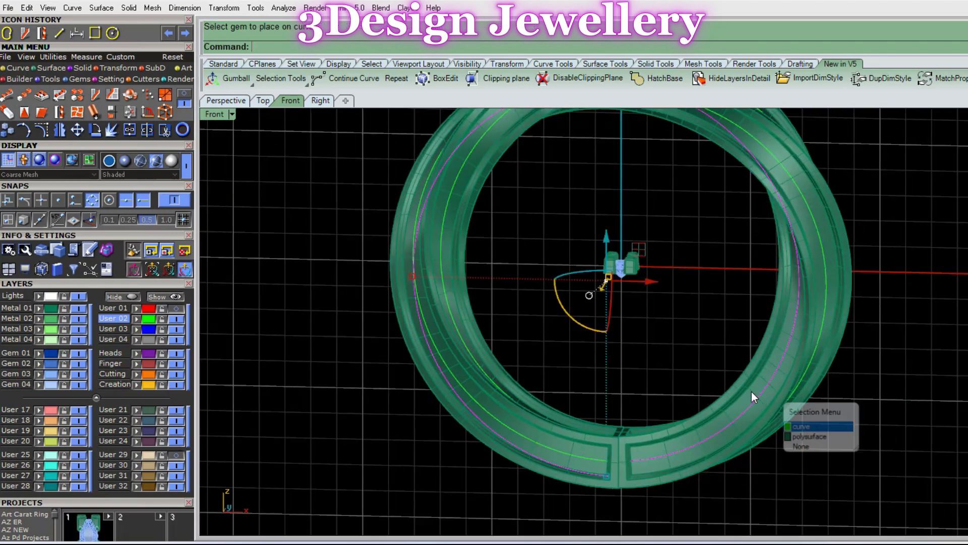
{"action": "key", "text": "F6"}
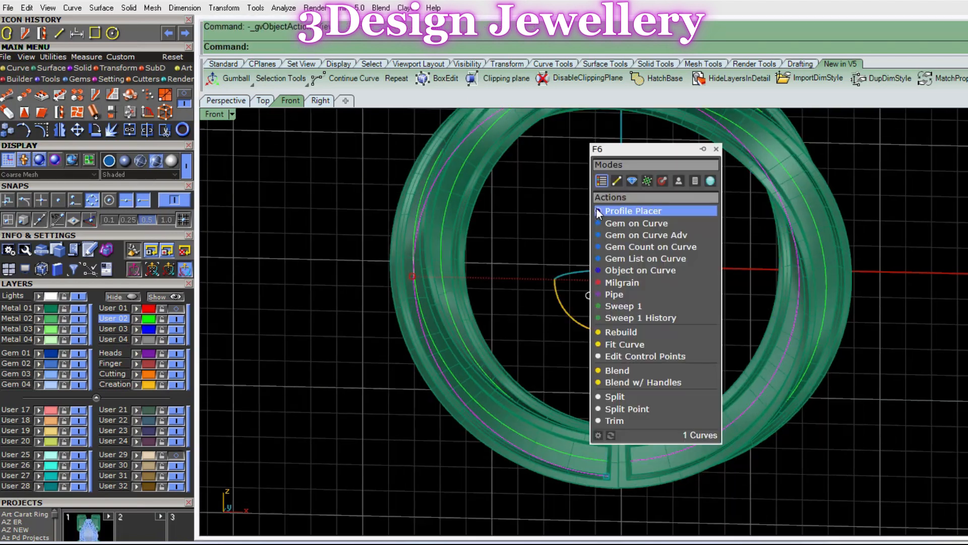
{"action": "left_click", "coordinate": [631, 271]}
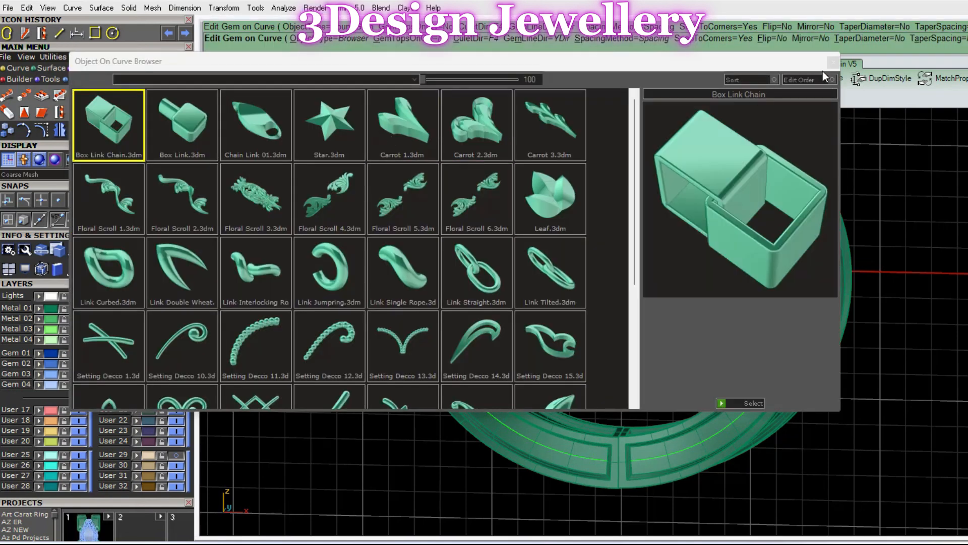
{"action": "left_click", "coordinate": [835, 62]}
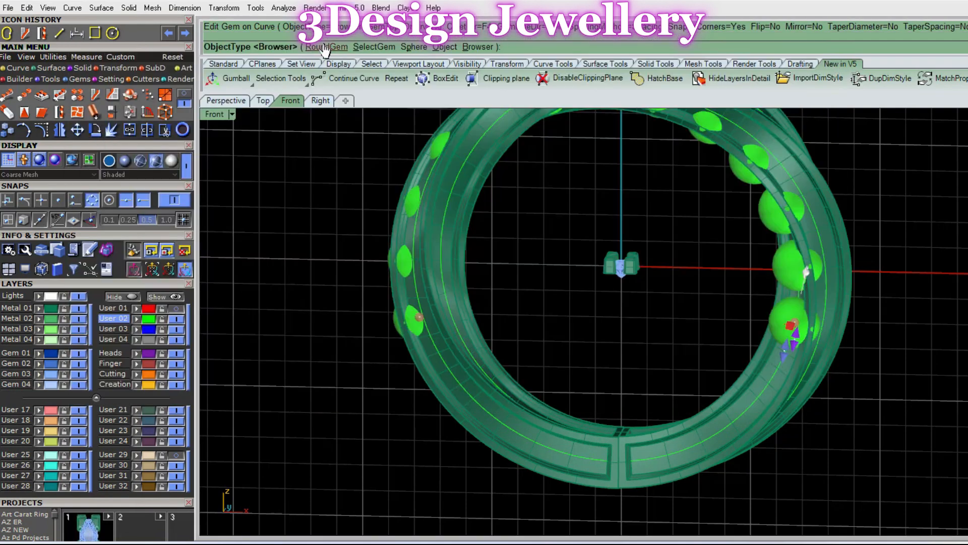
{"action": "left_click", "coordinate": [445, 47]}
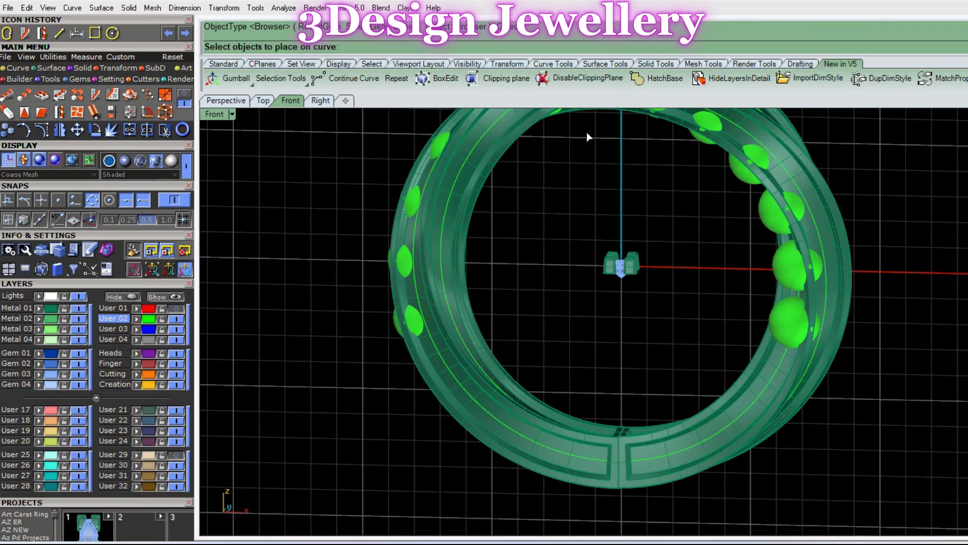
{"action": "left_click_drag", "start_coordinate": [571, 237], "coordinate": [679, 288]}
{"action": "right_click_drag", "start_coordinate": [640, 261], "coordinate": [620, 258]}
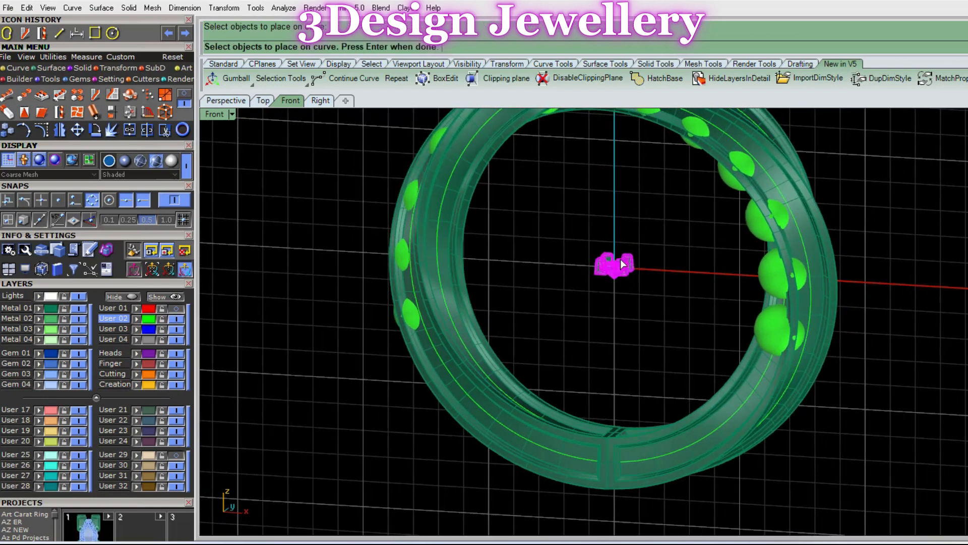
{"action": "right_click", "coordinate": [620, 259]}
Set the culet direction to Object and pick the ring's channel floor so the collets align to its surface
{"action": "right_click_drag", "start_coordinate": [747, 353], "coordinate": [806, 270]}
{"action": "scroll", "coordinate": [798, 294], "scroll_direction": "up", "scroll_amount": 9}
{"action": "scroll", "coordinate": [797, 295], "scroll_direction": "down", "scroll_amount": 6}
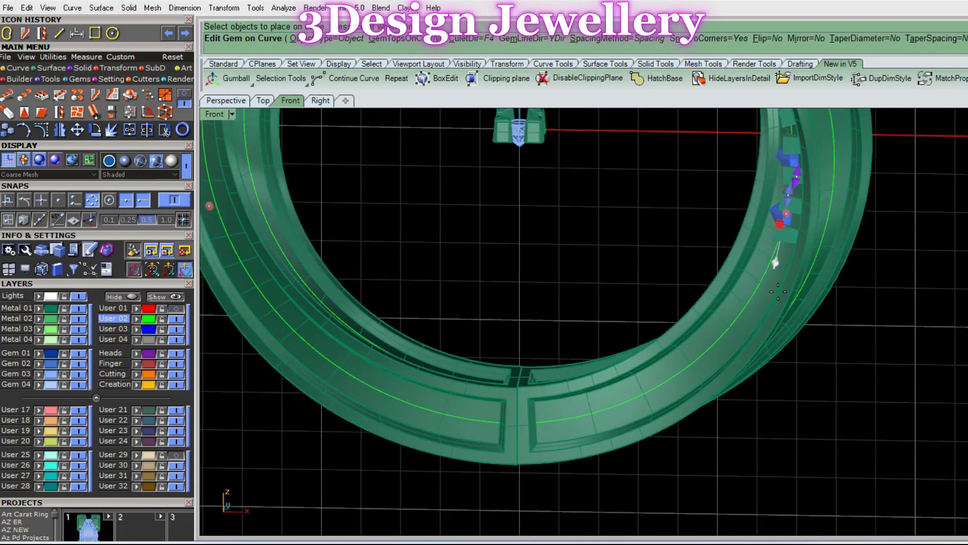
{"action": "left_click", "coordinate": [477, 39]}
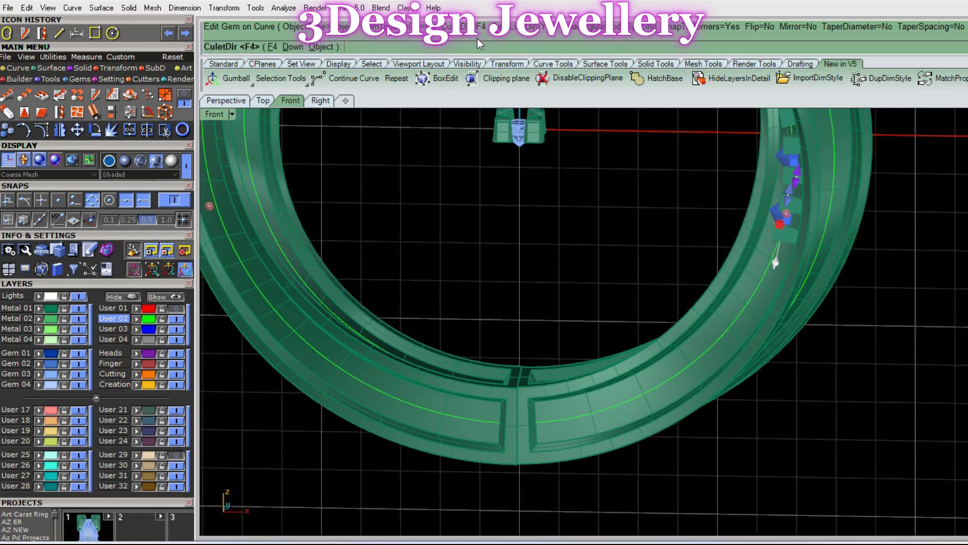
{"action": "left_click", "coordinate": [322, 47]}
{"action": "scroll", "coordinate": [676, 364], "scroll_direction": "up", "scroll_amount": 2}
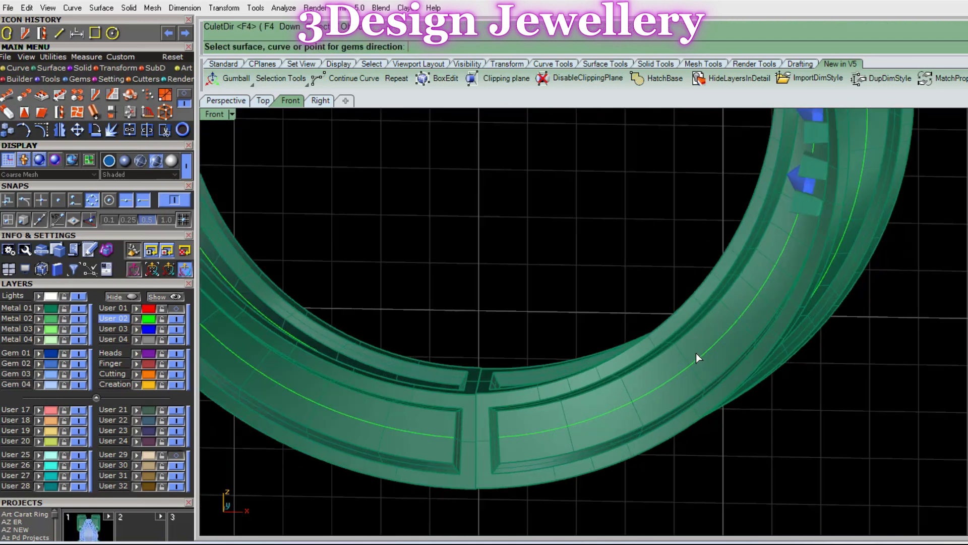
{"action": "left_click", "coordinate": [702, 341]}
{"action": "scroll", "coordinate": [831, 270], "scroll_direction": "down", "scroll_amount": 4}
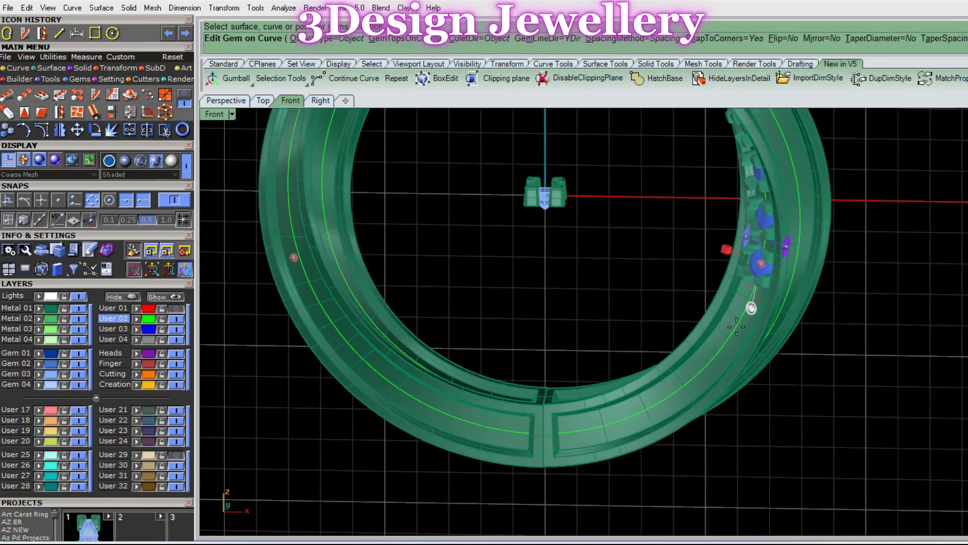
{"action": "mouse_move", "coordinate": [830, 270]}
{"action": "right_mouse_down"}
{"action": "mouse_move", "coordinate": [825, 250]}
{"action": "mouse_move", "coordinate": [824, 262]}
{"action": "right_mouse_up"}
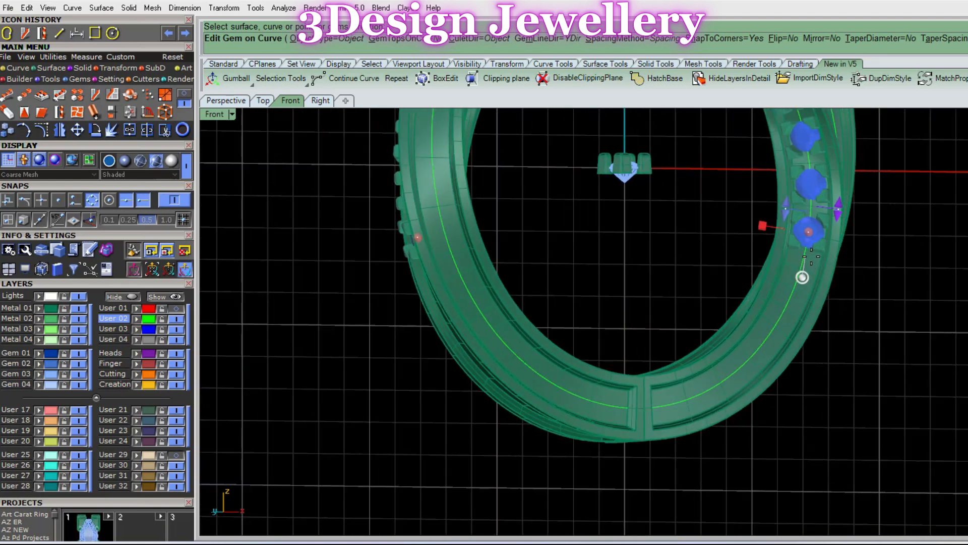
Extend the near end of the collet row along the curve to the channel end at the ring's joint
{"action": "scroll", "coordinate": [824, 220], "scroll_direction": "up", "scroll_amount": 6}
{"action": "right_click_drag", "start_coordinate": [820, 256], "coordinate": [828, 283]}
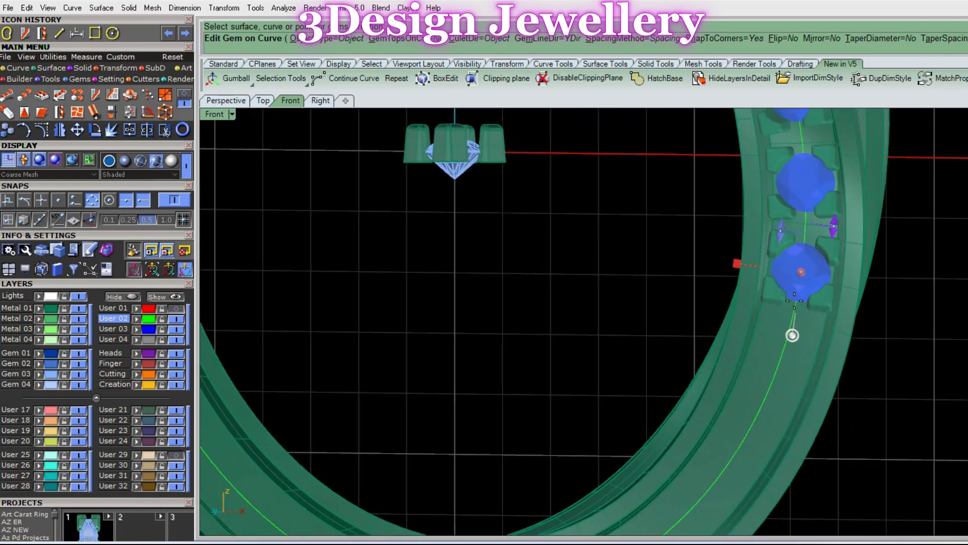
{"action": "scroll", "coordinate": [795, 300], "scroll_direction": "down", "scroll_amount": 2}
{"action": "scroll", "coordinate": [747, 268], "scroll_direction": "up", "scroll_amount": 8}
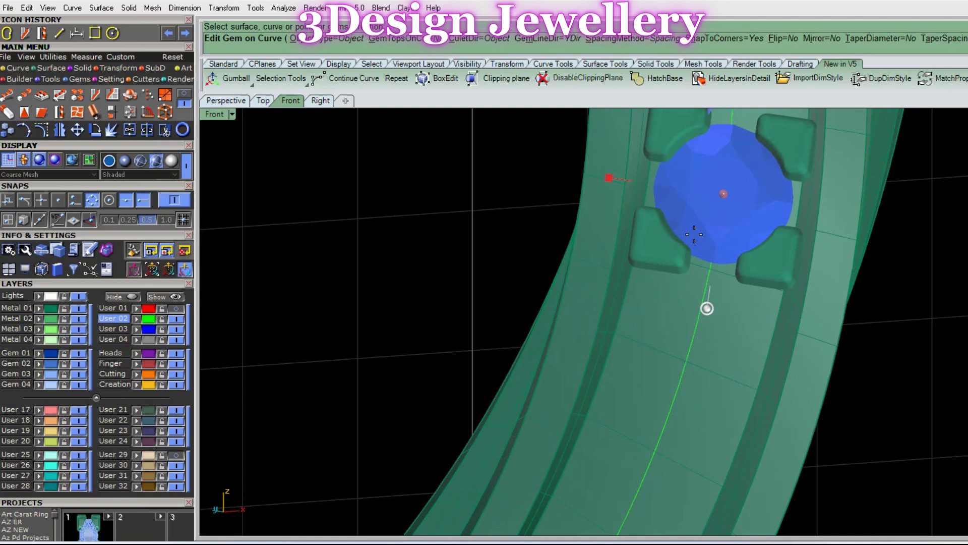
{"action": "scroll", "coordinate": [694, 234], "scroll_direction": "down", "scroll_amount": 10}
{"action": "scroll", "coordinate": [729, 178], "scroll_direction": "up", "scroll_amount": 4}
{"action": "left_click_drag", "start_coordinate": [732, 183], "coordinate": [537, 415]}
Adjust the gap between the collets and extend the row's other end towards the joint
{"action": "scroll", "coordinate": [534, 394], "scroll_direction": "up", "scroll_amount": 6}
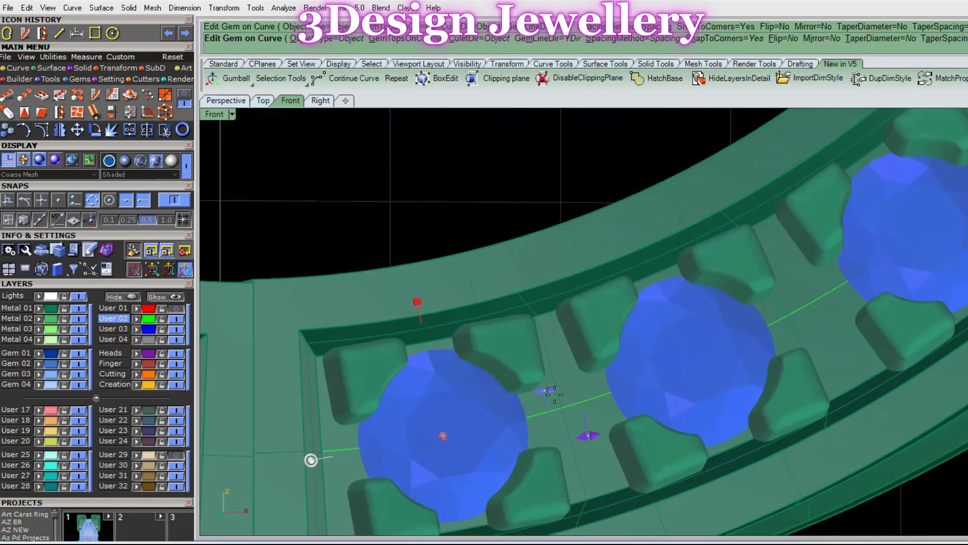
{"action": "left_click_drag", "start_coordinate": [589, 434], "coordinate": [565, 440]}
{"action": "scroll", "coordinate": [565, 443], "scroll_direction": "down", "scroll_amount": 5}
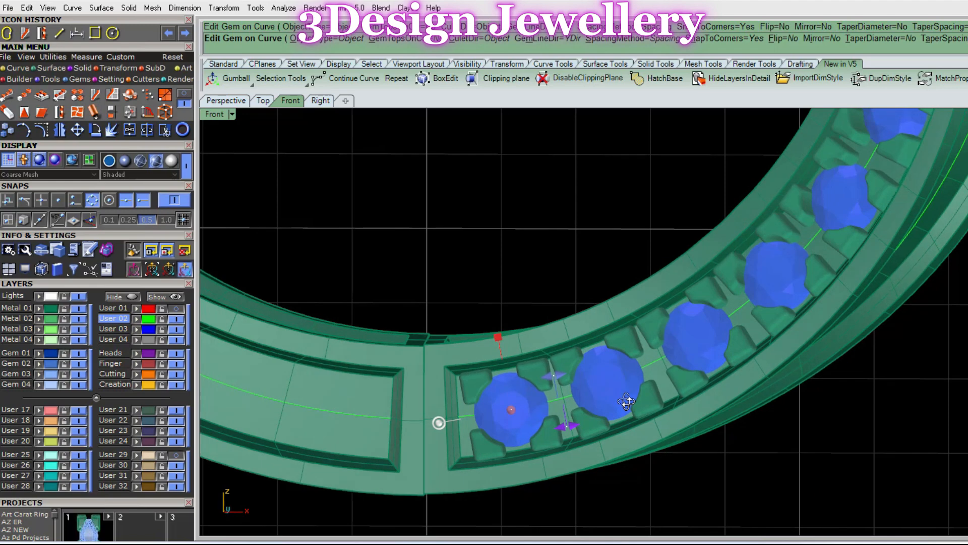
{"action": "scroll", "coordinate": [645, 395], "scroll_direction": "down", "scroll_amount": 5}
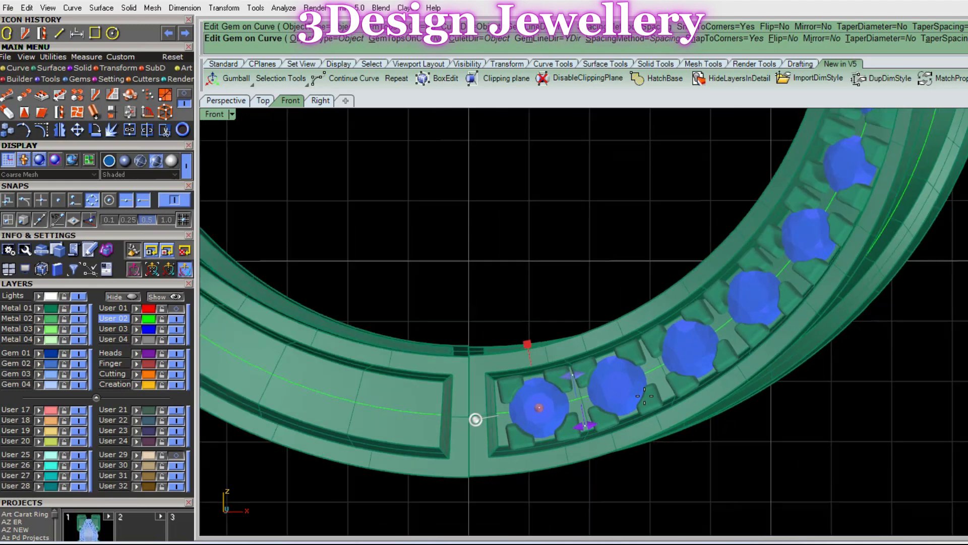
{"action": "right_click_drag", "start_coordinate": [645, 395], "coordinate": [691, 189], "text": "ctrl+shift"}
{"action": "left_click_drag", "start_coordinate": [704, 212], "coordinate": [606, 348]}
{"action": "right_click_drag", "start_coordinate": [606, 348], "coordinate": [732, 316], "text": "ctrl+shift"}
Set the spacing method to Fixed and the spacing between the collets to about 0.08 mm
{"action": "key", "text": "Return"}
{"action": "type", "text": "f"}
{"action": "key", "text": "Return"}
{"action": "scroll", "coordinate": [636, 262], "scroll_direction": "up", "scroll_amount": 6}
{"action": "left_click", "coordinate": [622, 275]}
{"action": "left_click_drag", "start_coordinate": [732, 316], "coordinate": [728, 315]}
{"action": "scroll", "coordinate": [757, 321], "scroll_direction": "up", "scroll_amount": 2}
{"action": "right_click_drag", "start_coordinate": [757, 323], "coordinate": [759, 310], "text": "ctrl+shift"}
{"action": "scroll", "coordinate": [759, 310], "scroll_direction": "up", "scroll_amount": 2}
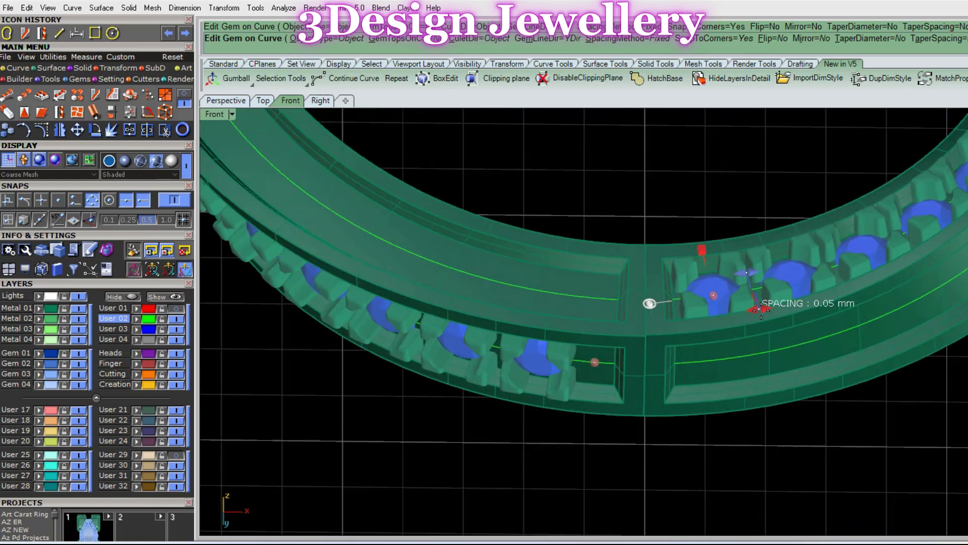
{"action": "left_click_drag", "start_coordinate": [761, 309], "coordinate": [764, 309]}
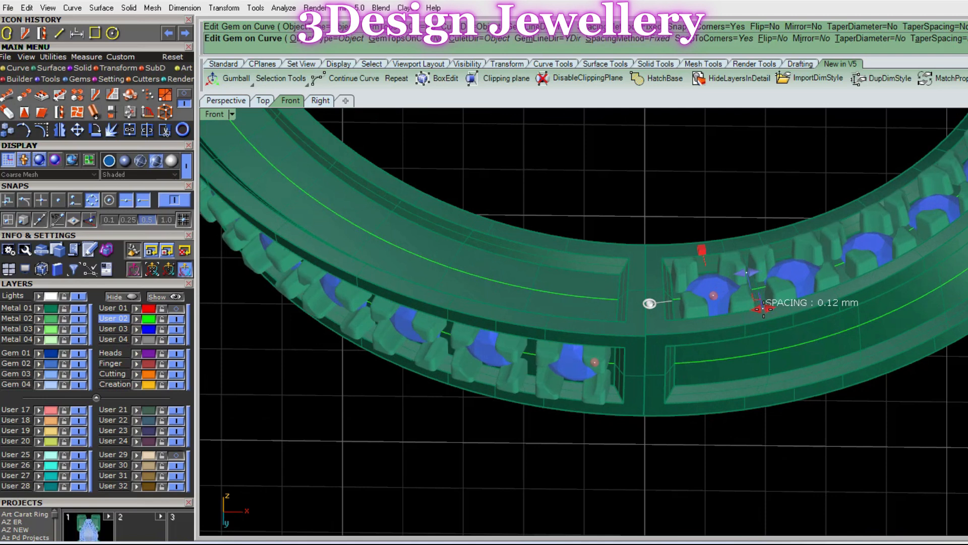
{"action": "right_click_drag", "start_coordinate": [768, 310], "coordinate": [767, 231], "text": "ctrl+shift"}
{"action": "scroll", "coordinate": [761, 323], "scroll_direction": "down", "scroll_amount": 4}
{"action": "scroll", "coordinate": [787, 349], "scroll_direction": "down", "scroll_amount": 5}
{"action": "scroll", "coordinate": [755, 353], "scroll_direction": "up", "scroll_amount": 10}
{"action": "left_click_drag", "start_coordinate": [788, 265], "coordinate": [785, 266]}
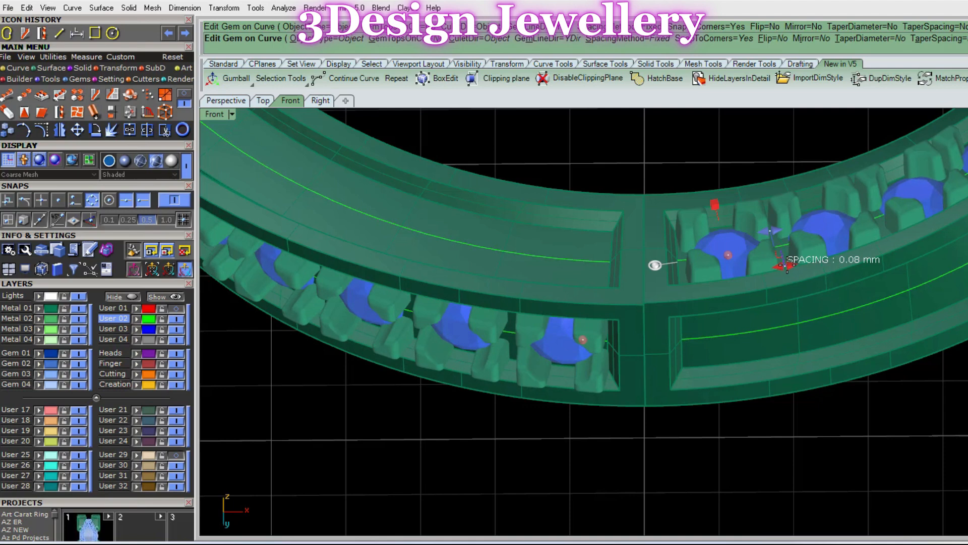
Check the collet row around the ring and accept the placement to create the collets
{"action": "scroll", "coordinate": [777, 269], "scroll_direction": "down", "scroll_amount": 8}
{"action": "right_click_drag", "start_coordinate": [712, 325], "coordinate": [609, 347], "text": "ctrl+shift"}
{"action": "scroll", "coordinate": [708, 317], "scroll_direction": "up", "scroll_amount": 8}
{"action": "scroll", "coordinate": [711, 327], "scroll_direction": "down", "scroll_amount": 8}
{"action": "scroll", "coordinate": [812, 270], "scroll_direction": "down", "scroll_amount": 6}
{"action": "scroll", "coordinate": [588, 349], "scroll_direction": "up", "scroll_amount": 5}
{"action": "right_click", "coordinate": [677, 297]}
Run Object on Curve on the centre curve across the joint from the filled channel, using the grouped collet and gem as the object
{"action": "scroll", "coordinate": [608, 347], "scroll_direction": "up", "scroll_amount": 3}
{"action": "left_click", "coordinate": [610, 340]}
{"action": "left_click", "coordinate": [610, 340]}
{"action": "scroll", "coordinate": [610, 340], "scroll_direction": "down", "scroll_amount": 6}
{"action": "right_click_drag", "start_coordinate": [680, 353], "coordinate": [701, 297], "text": "ctrl+shift"}
{"action": "key", "text": "F6"}
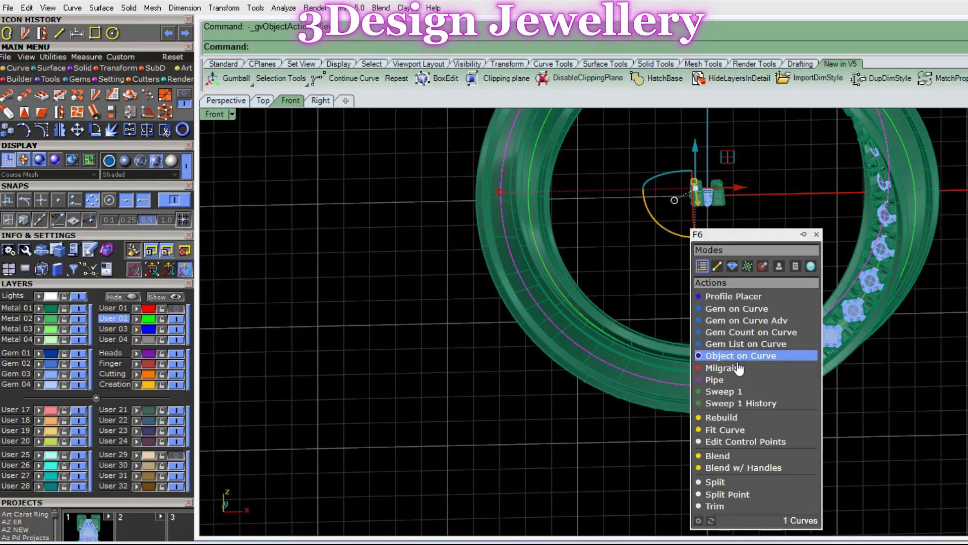
{"action": "left_click", "coordinate": [741, 356]}
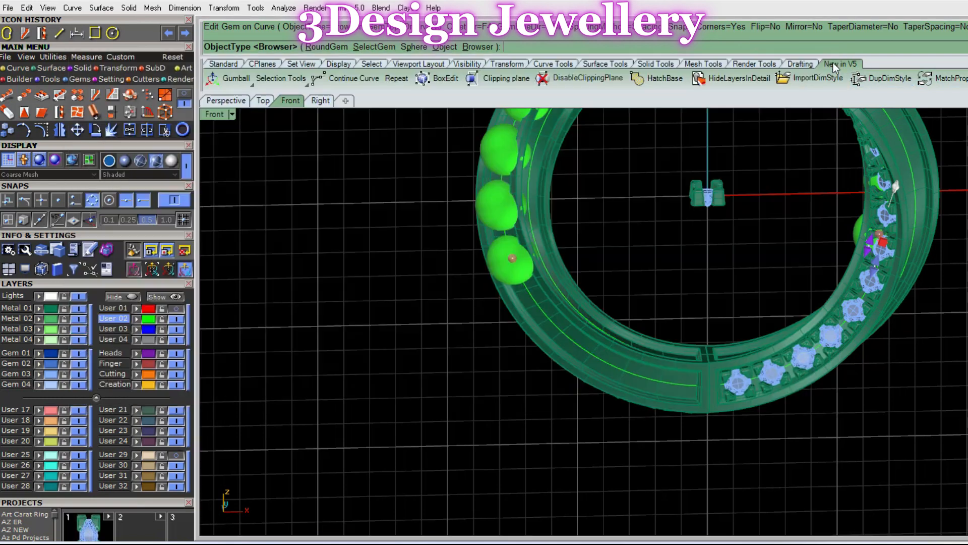
{"action": "left_click", "coordinate": [833, 61]}
{"action": "left_click", "coordinate": [440, 51]}
{"action": "left_click_drag", "start_coordinate": [654, 156], "coordinate": [825, 255]}
{"action": "right_click_drag", "start_coordinate": [746, 220], "coordinate": [715, 220], "text": "ctrl+shift"}
{"action": "right_click", "coordinate": [704, 227]}
Try to set the culet direction to Object using a curve in the channel beside the joint
{"action": "right_click_drag", "start_coordinate": [656, 323], "coordinate": [654, 351], "text": "ctrl+shift"}
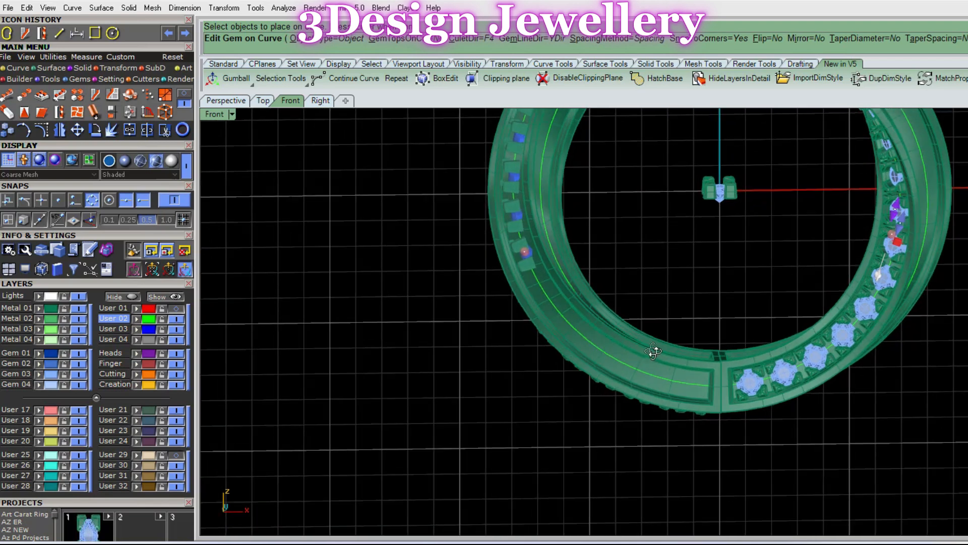
{"action": "type", "text": "c"}
{"action": "key", "text": "Return"}
{"action": "type", "text": "o"}
{"action": "key", "text": "Return"}
{"action": "scroll", "coordinate": [691, 374], "scroll_direction": "up", "scroll_amount": 3}
{"action": "left_click", "coordinate": [691, 367]}
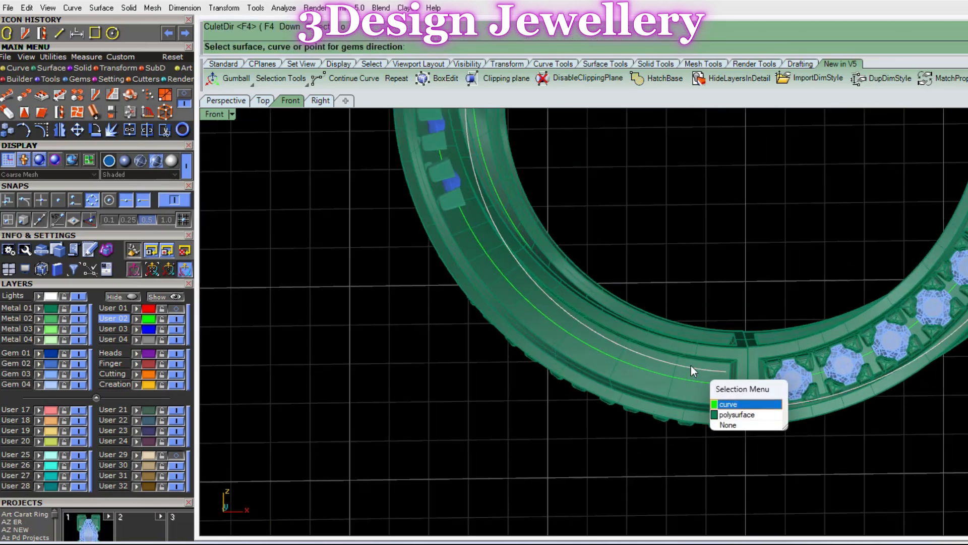
{"action": "key", "text": "Return"}
{"action": "scroll", "coordinate": [681, 375], "scroll_direction": "down", "scroll_amount": 3}
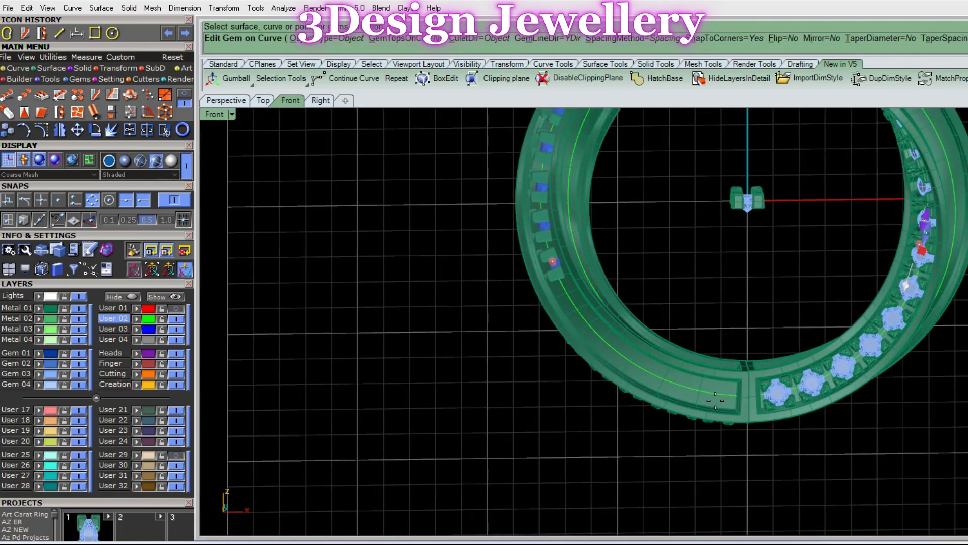
Set the culet direction to Object again and pick the ring's channel floor for the second collet row
{"action": "right_click_drag", "start_coordinate": [717, 397], "coordinate": [656, 293], "text": "ctrl+shift"}
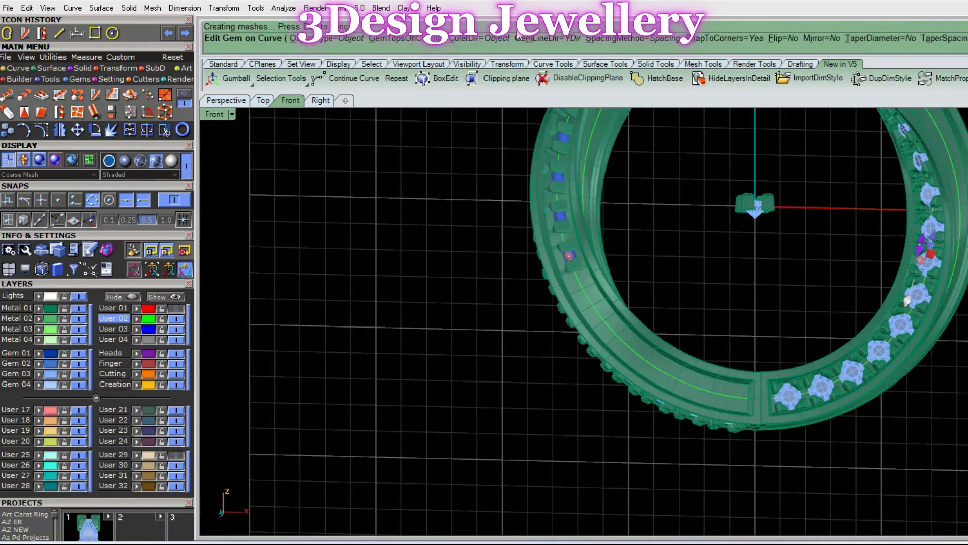
{"action": "left_click", "coordinate": [488, 39]}
{"action": "scroll", "coordinate": [699, 378], "scroll_direction": "up", "scroll_amount": 2}
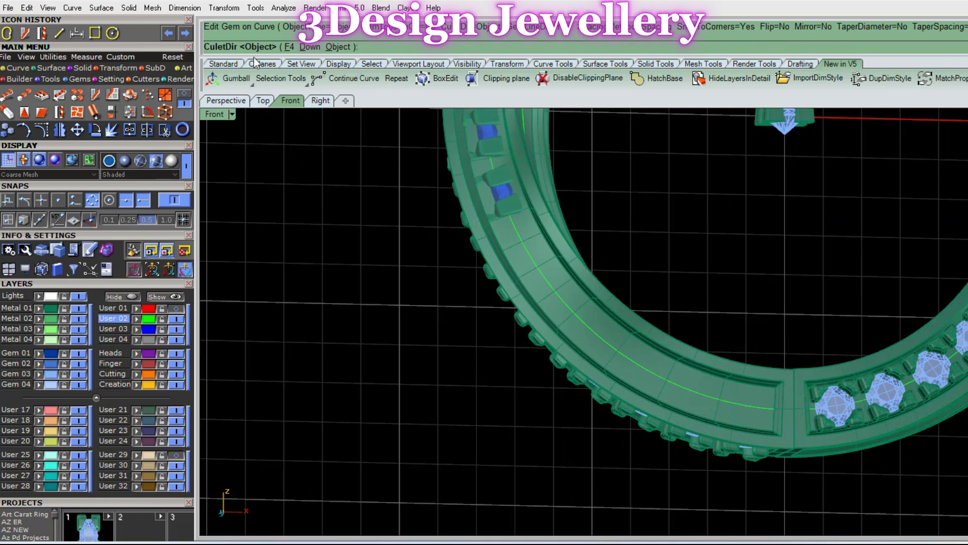
{"action": "left_click", "coordinate": [337, 46]}
{"action": "left_click", "coordinate": [722, 390]}
Extend one end of the second collet row along its curve to the channel end at the joint
{"action": "right_click_drag", "start_coordinate": [722, 390], "coordinate": [536, 181], "text": "ctrl+shift"}
{"action": "left_click_drag", "start_coordinate": [509, 175], "coordinate": [592, 283]}
{"action": "right_click_drag", "start_coordinate": [596, 285], "coordinate": [623, 320], "text": "ctrl+shift"}
{"action": "scroll", "coordinate": [624, 321], "scroll_direction": "up", "scroll_amount": 6}
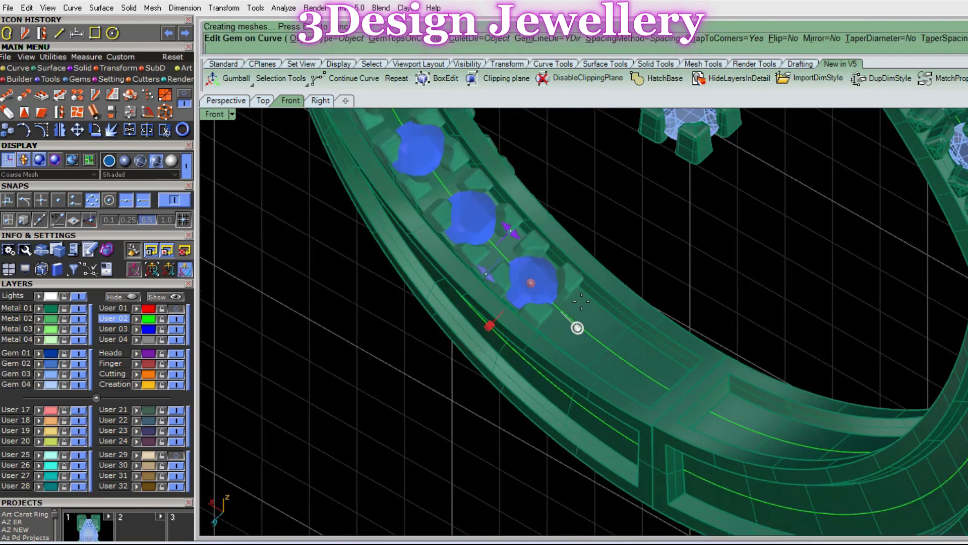
{"action": "left_click_drag", "start_coordinate": [532, 279], "coordinate": [626, 353]}
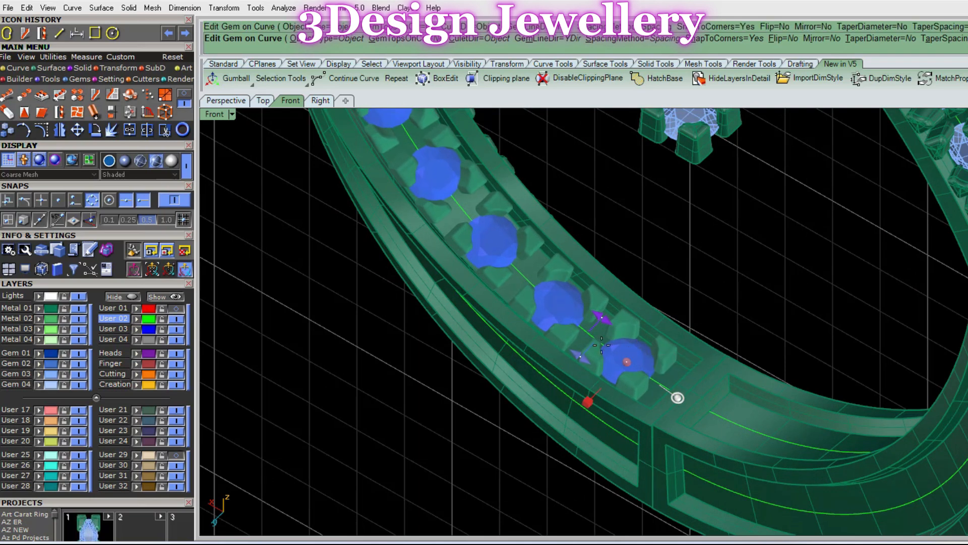
Adjust the gap between the second row's collets and set its spacing method to Fixed
{"action": "scroll", "coordinate": [607, 343], "scroll_direction": "up", "scroll_amount": 4}
{"action": "left_click_drag", "start_coordinate": [601, 310], "coordinate": [619, 319]}
{"action": "scroll", "coordinate": [651, 274], "scroll_direction": "down", "scroll_amount": 8}
{"action": "scroll", "coordinate": [676, 277], "scroll_direction": "down", "scroll_amount": 4}
{"action": "right_click_drag", "start_coordinate": [959, 337], "coordinate": [646, 268], "text": "ctrl+shift"}
{"action": "type", "text": "s"}
{"action": "key", "text": "Return"}
{"action": "type", "text": "f"}
{"action": "key", "text": "Return"}
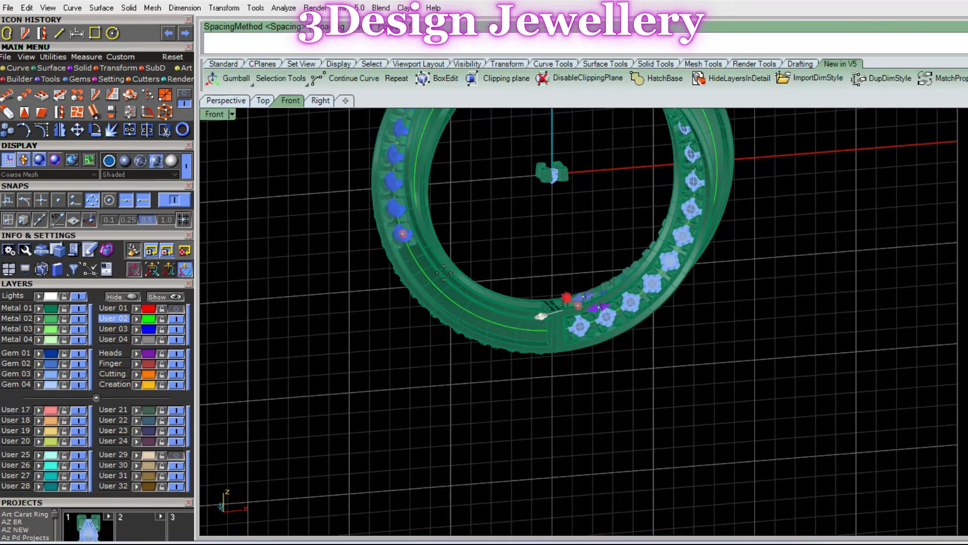
Extend the second row's other end to the joint and create the collets after fine-tuning their spacing
{"action": "left_click_drag", "start_coordinate": [402, 215], "coordinate": [568, 310]}
{"action": "scroll", "coordinate": [568, 309], "scroll_direction": "up", "scroll_amount": 5}
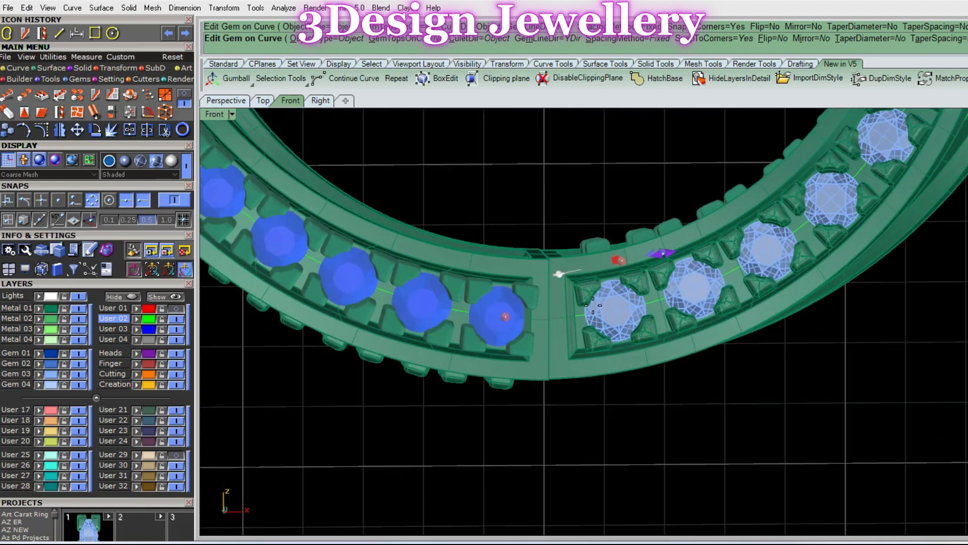
{"action": "left_click_drag", "start_coordinate": [602, 277], "coordinate": [588, 279]}
{"action": "right_click", "coordinate": [590, 279]}
{"action": "scroll", "coordinate": [590, 279], "scroll_direction": "down", "scroll_amount": 11}
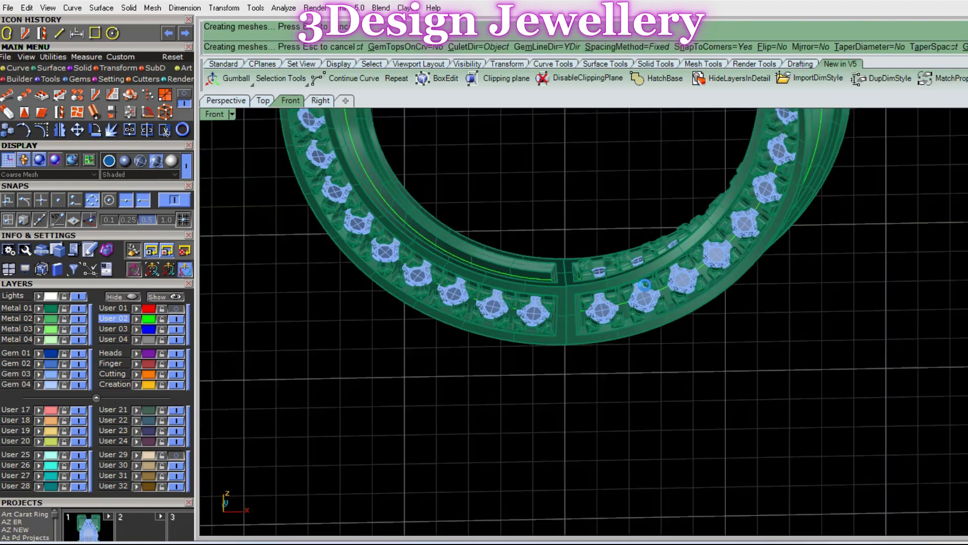
Start Object on Curve on the third channel's centre curve and close the object browser
{"action": "right_click_drag", "start_coordinate": [479, 177], "coordinate": [654, 323], "text": "ctrl+shift"}
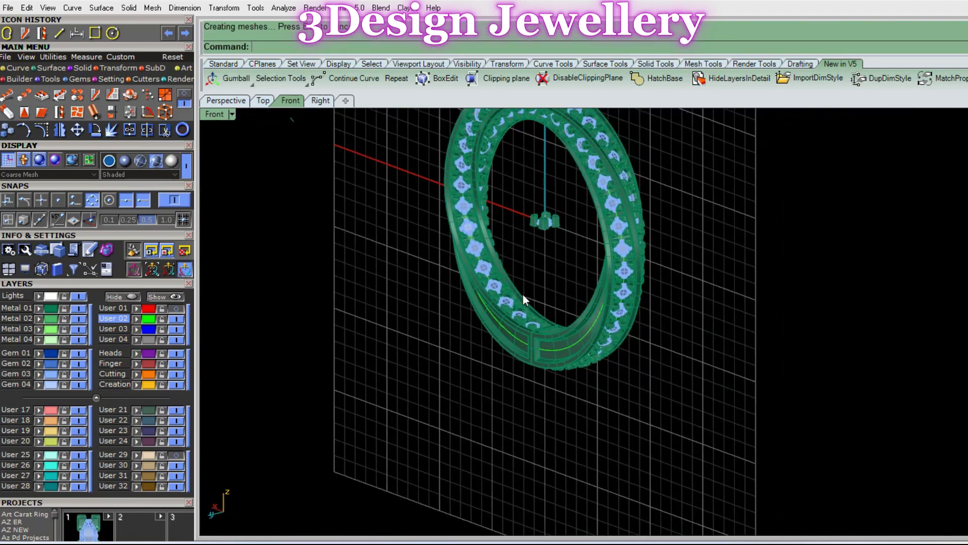
{"action": "right_click_drag", "start_coordinate": [522, 294], "coordinate": [634, 288], "text": "ctrl+shift"}
{"action": "scroll", "coordinate": [599, 353], "scroll_direction": "up", "scroll_amount": 12}
{"action": "left_click", "coordinate": [600, 356]}
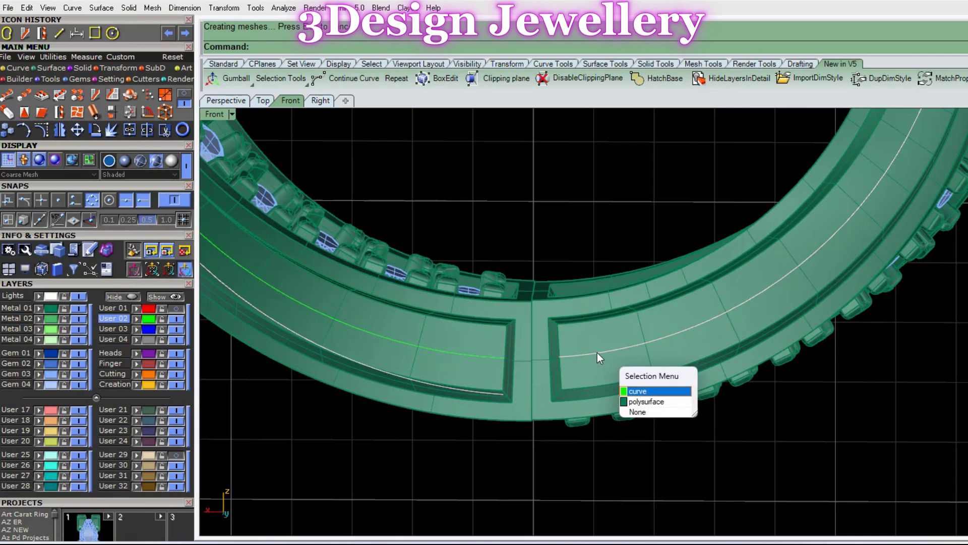
{"action": "left_click", "coordinate": [636, 391]}
{"action": "scroll", "coordinate": [618, 376], "scroll_direction": "down", "scroll_amount": 8}
{"action": "middle_click", "coordinate": [673, 359]}
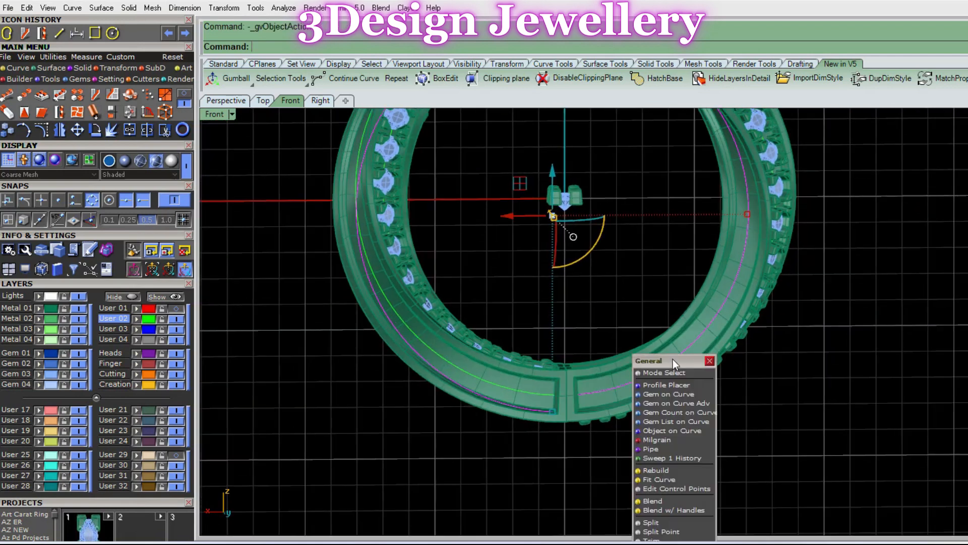
{"action": "left_click", "coordinate": [670, 430]}
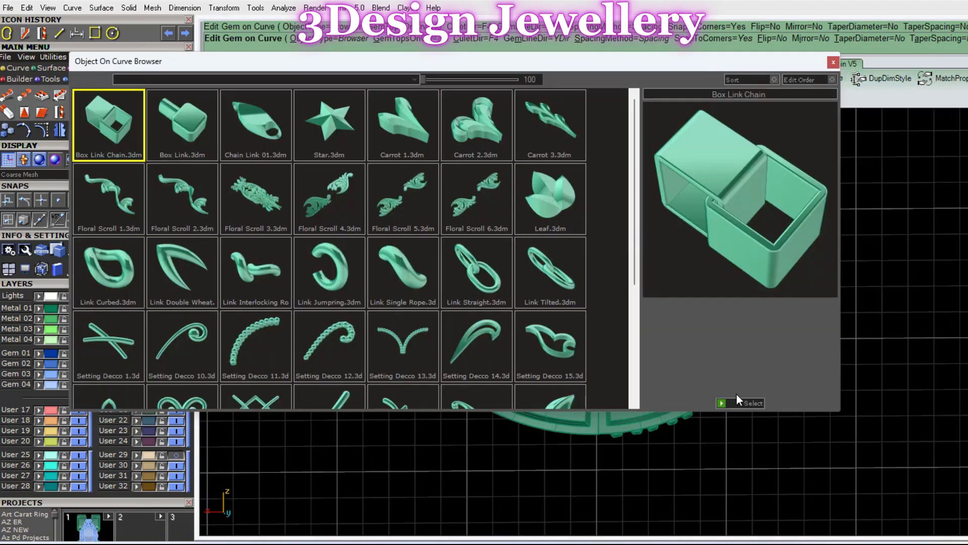
{"action": "left_click", "coordinate": [832, 63]}
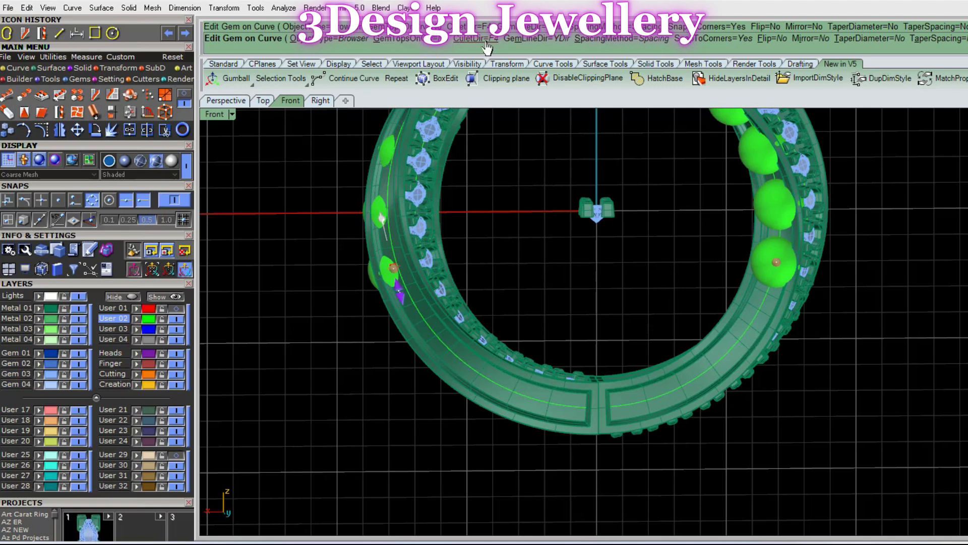
Set the object type to Object and pick the standalone gem-set collet for the third row
{"action": "left_click", "coordinate": [333, 41]}
{"action": "left_click", "coordinate": [444, 46]}
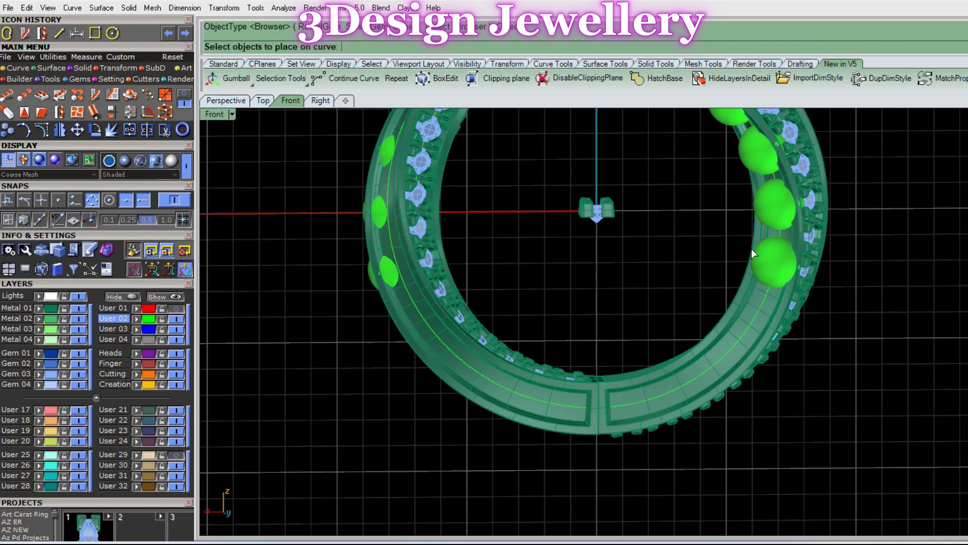
{"action": "left_click", "coordinate": [583, 198]}
{"action": "key", "text": "Return"}
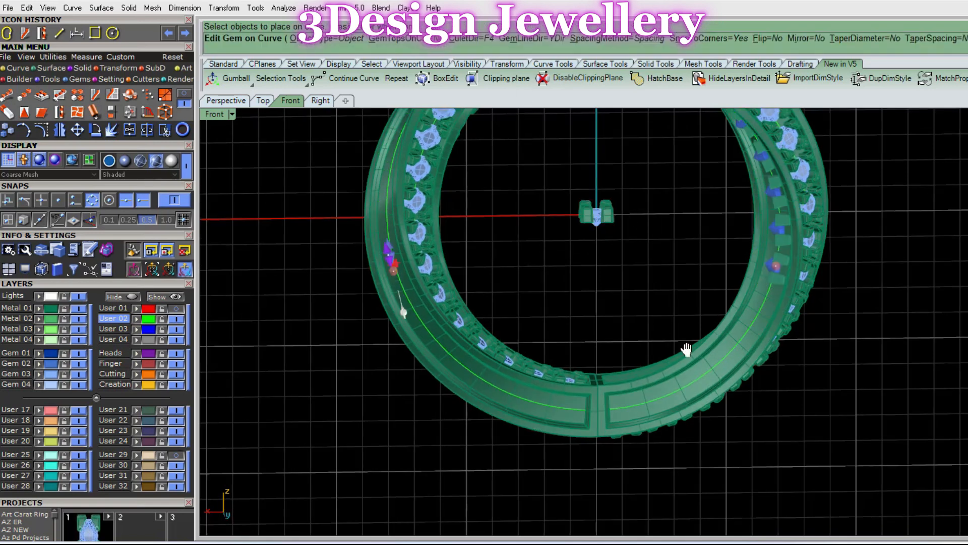
Set the third row's culet direction to Object and pick the channel floor as the direction surface
{"action": "left_click", "coordinate": [472, 39]}
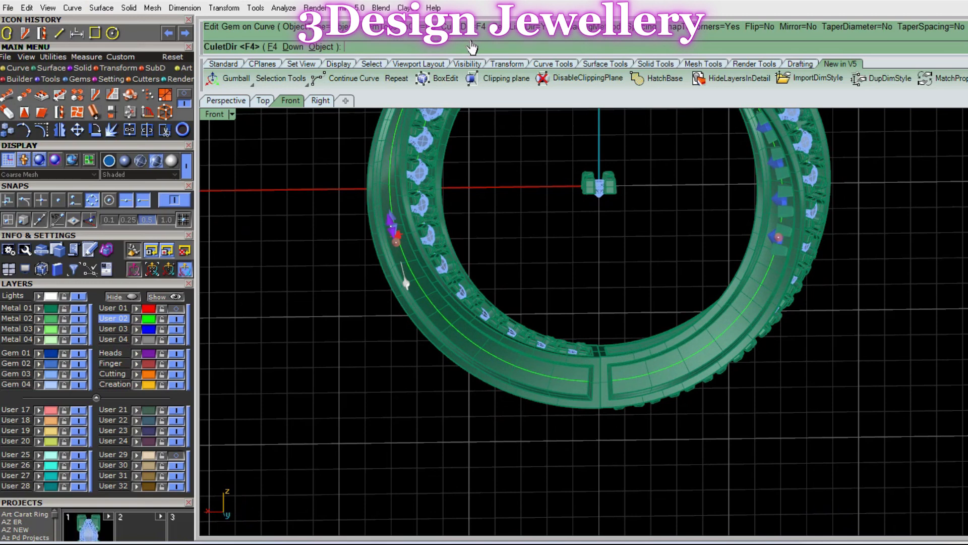
{"action": "left_click", "coordinate": [320, 48]}
{"action": "scroll", "coordinate": [777, 238], "scroll_direction": "up", "scroll_amount": 5}
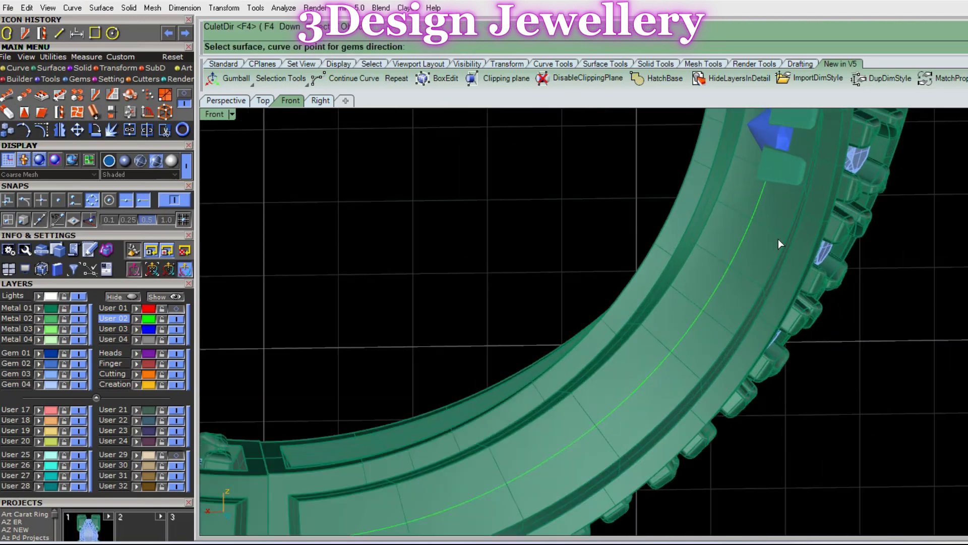
{"action": "left_click", "coordinate": [770, 241]}
{"action": "left_click", "coordinate": [752, 219]}
{"action": "scroll", "coordinate": [769, 230], "scroll_direction": "down", "scroll_amount": 9}
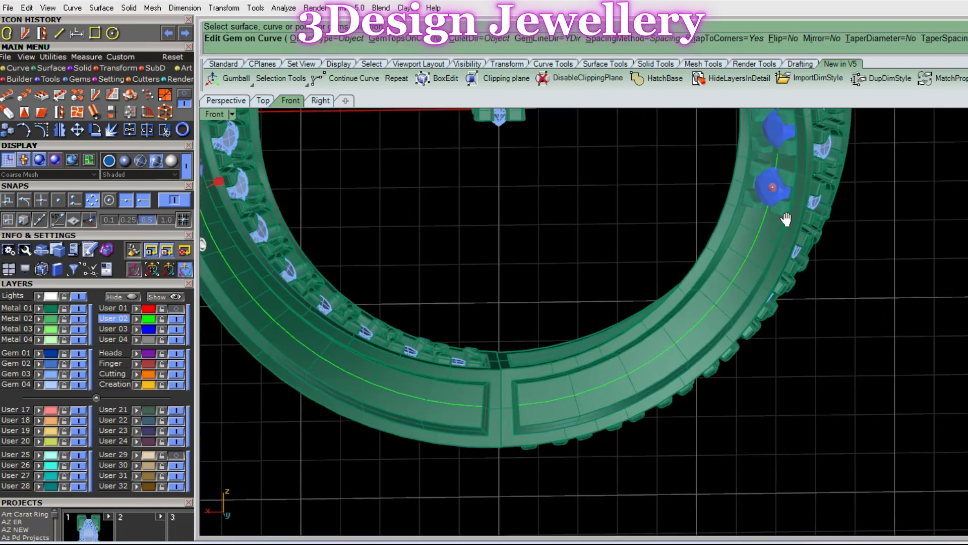
Extend one end of the third collet row along its curve towards the joint and set its spacing method to Fixed
{"action": "left_click_drag", "start_coordinate": [790, 204], "coordinate": [651, 351]}
{"action": "type", "text": "s"}
{"action": "key", "text": "Return"}
{"action": "type", "text": "f"}
{"action": "key", "text": "Return"}
Extend the third collet row's other end along the curve to the channel end at the joint
{"action": "right_click_drag", "start_coordinate": [506, 337], "coordinate": [466, 267], "text": "ctrl+shift"}
{"action": "left_click_drag", "start_coordinate": [427, 204], "coordinate": [460, 236]}
{"action": "right_click_drag", "start_coordinate": [681, 222], "coordinate": [540, 319], "text": "ctrl+shift"}
{"action": "left_click_drag", "start_coordinate": [526, 321], "coordinate": [598, 299]}
{"action": "right_click_drag", "start_coordinate": [598, 300], "coordinate": [640, 328], "text": "ctrl+shift"}
{"action": "scroll", "coordinate": [648, 327], "scroll_direction": "up", "scroll_amount": 4}
{"action": "left_click_drag", "start_coordinate": [662, 313], "coordinate": [654, 312]}
{"action": "scroll", "coordinate": [643, 343], "scroll_direction": "up", "scroll_amount": 2}
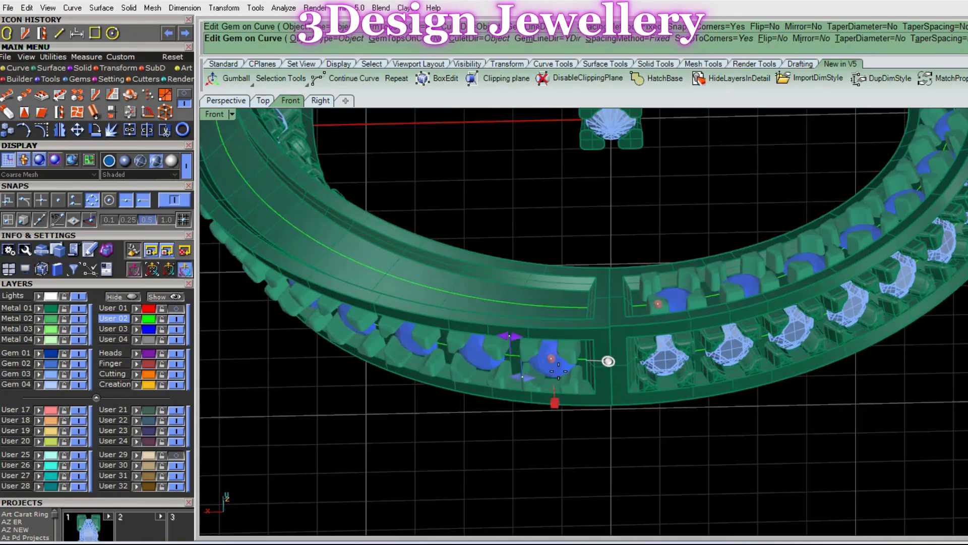
Fine-tune the third row's end positions, set the collet spacing to about 0.11 mm and create the collets
{"action": "left_click_drag", "start_coordinate": [511, 335], "coordinate": [517, 336]}
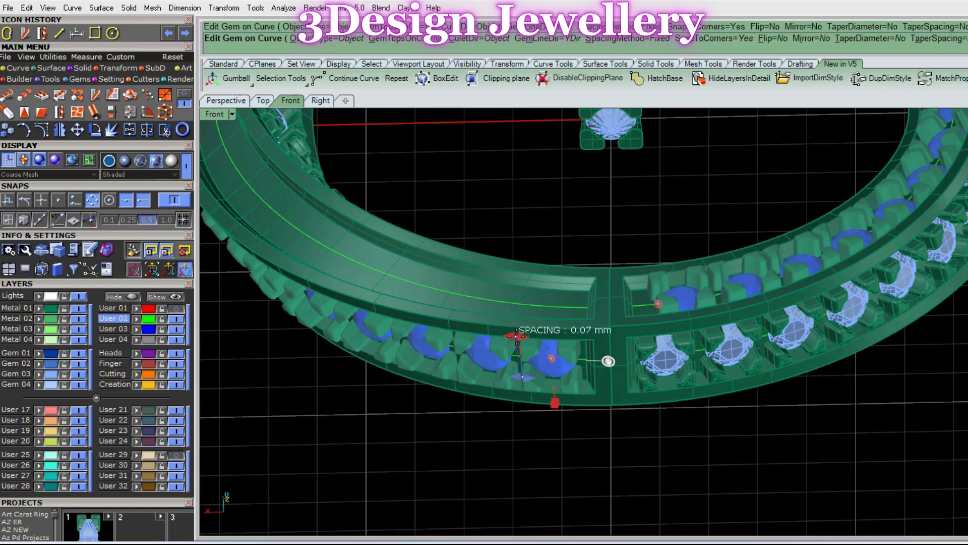
{"action": "left_click_drag", "start_coordinate": [609, 361], "coordinate": [599, 362]}
{"action": "mouse_move", "coordinate": [508, 334]}
{"action": "left_mouse_down"}
{"action": "mouse_move", "coordinate": [549, 358]}
{"action": "mouse_move", "coordinate": [510, 336]}
{"action": "left_mouse_up"}
{"action": "left_click_drag", "start_coordinate": [655, 302], "coordinate": [632, 306]}
{"action": "mouse_move", "coordinate": [510, 335]}
{"action": "left_mouse_down"}
{"action": "mouse_move", "coordinate": [549, 354]}
{"action": "mouse_move", "coordinate": [512, 335]}
{"action": "left_mouse_up"}
{"action": "left_click_drag", "start_coordinate": [551, 360], "coordinate": [558, 361]}
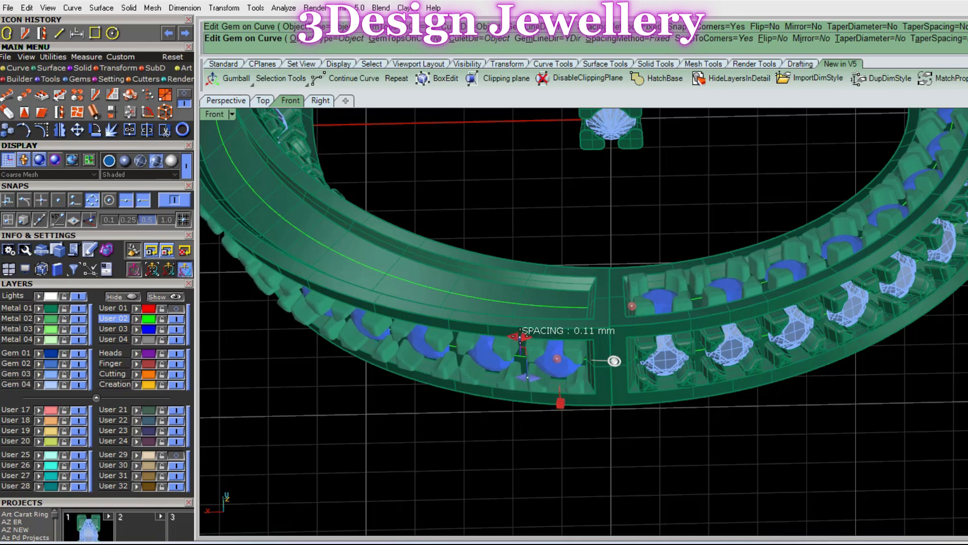
{"action": "key", "text": "Return"}
{"action": "scroll", "coordinate": [661, 313], "scroll_direction": "down", "scroll_amount": 5}
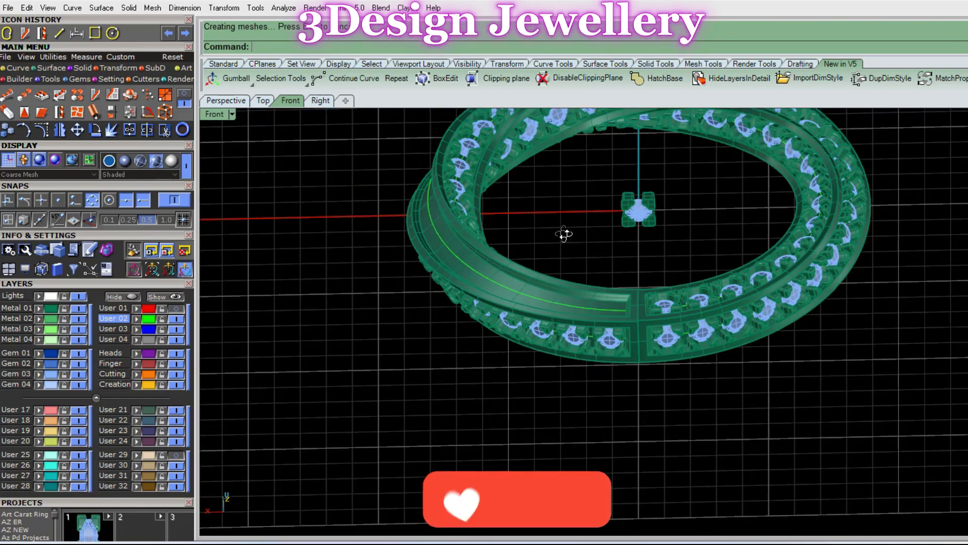
Start Object on Curve on the last empty channel's centre curve and load Box Link Chain from the object browser
{"action": "scroll", "coordinate": [565, 231], "scroll_direction": "up", "scroll_amount": 5}
{"action": "scroll", "coordinate": [616, 334], "scroll_direction": "up", "scroll_amount": 4}
{"action": "mouse_move", "coordinate": [615, 325]}
{"action": "right_mouse_down", "text": "ctrl+shift"}
{"action": "mouse_move", "coordinate": [616, 334]}
{"action": "mouse_move", "coordinate": [641, 326]}
{"action": "mouse_move", "coordinate": [683, 297]}
{"action": "mouse_move", "coordinate": [622, 316]}
{"action": "right_mouse_up", "text": "ctrl+shift"}
{"action": "left_click", "coordinate": [619, 336]}
{"action": "left_click", "coordinate": [649, 320]}
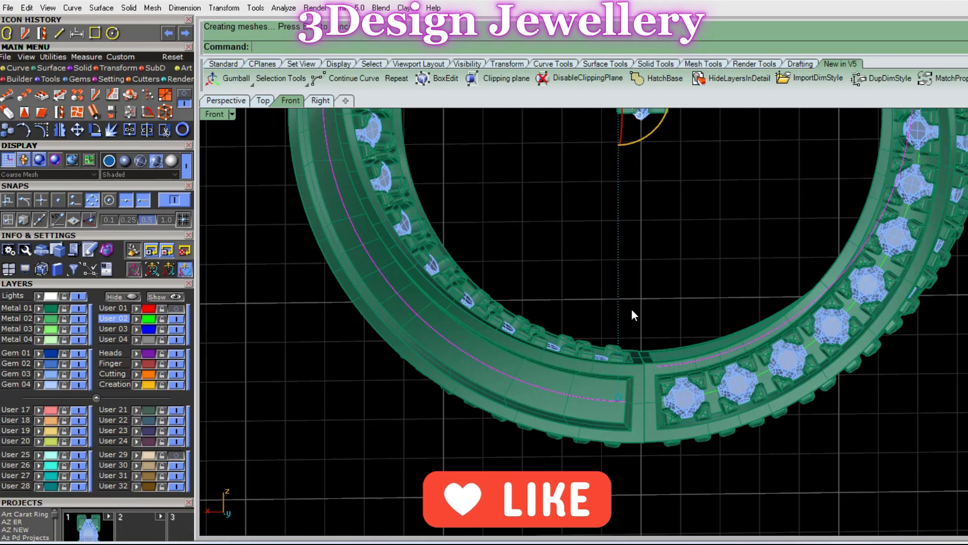
{"action": "middle_click", "coordinate": [632, 309]}
{"action": "left_click", "coordinate": [676, 380]}
{"action": "scroll", "coordinate": [678, 318], "scroll_direction": "down", "scroll_amount": 2}
{"action": "right_click_drag", "start_coordinate": [641, 255], "coordinate": [640, 315]}
{"action": "left_click", "coordinate": [349, 39]}
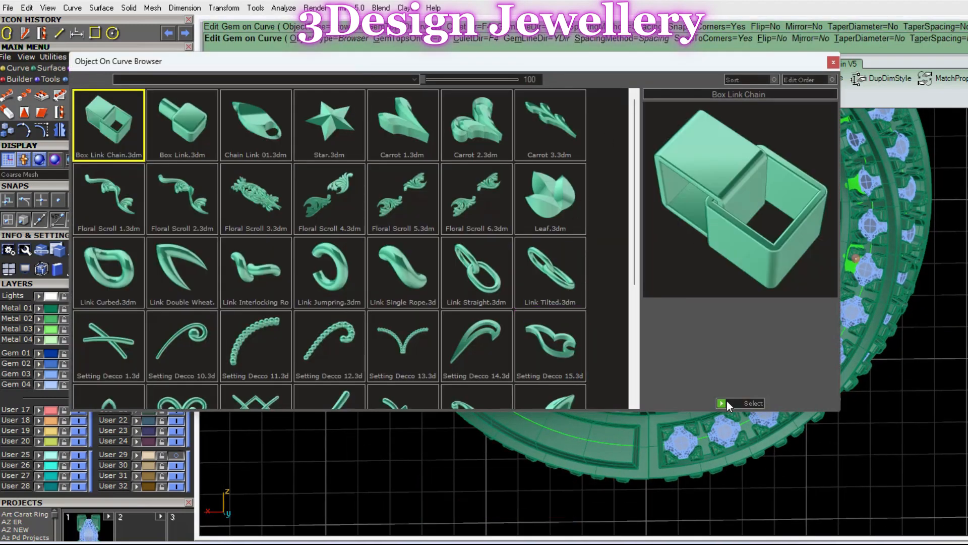
{"action": "left_click", "coordinate": [726, 402]}
Replace the chain link in the fourth row with the standalone collet by setting the object type to Object
{"action": "scroll", "coordinate": [650, 278], "scroll_direction": "down", "scroll_amount": 2}
{"action": "scroll", "coordinate": [650, 277], "scroll_direction": "up", "scroll_amount": 3}
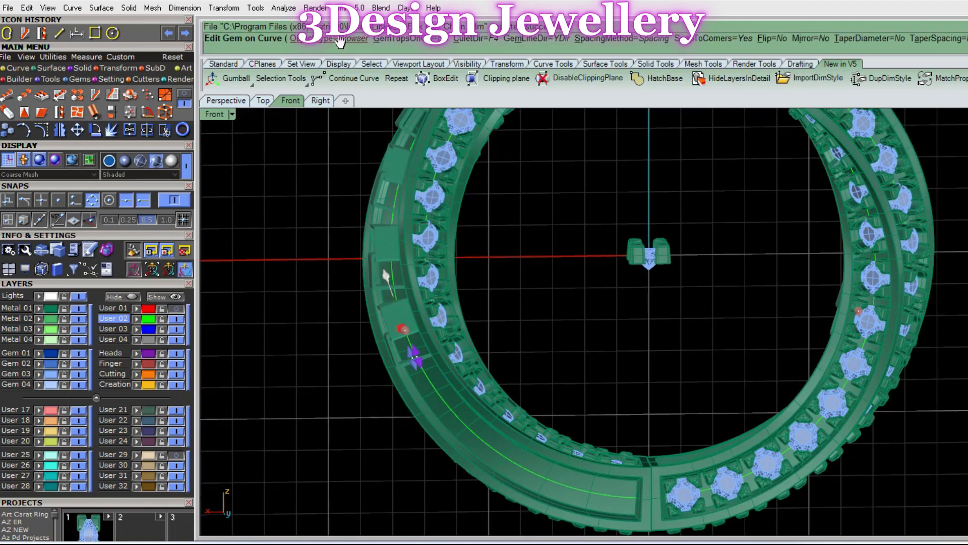
{"action": "left_click", "coordinate": [340, 39]}
{"action": "left_click", "coordinate": [444, 48]}
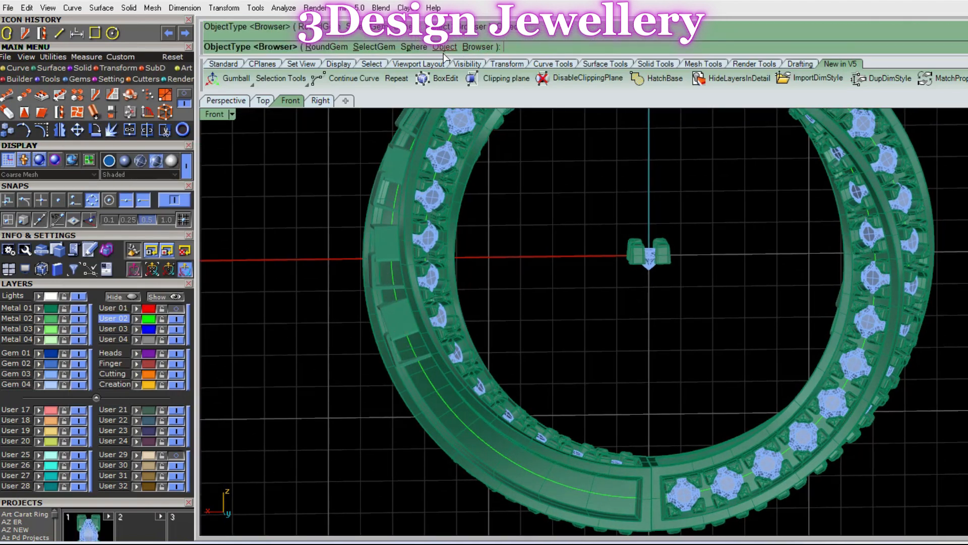
{"action": "left_click_drag", "start_coordinate": [597, 205], "coordinate": [773, 328]}
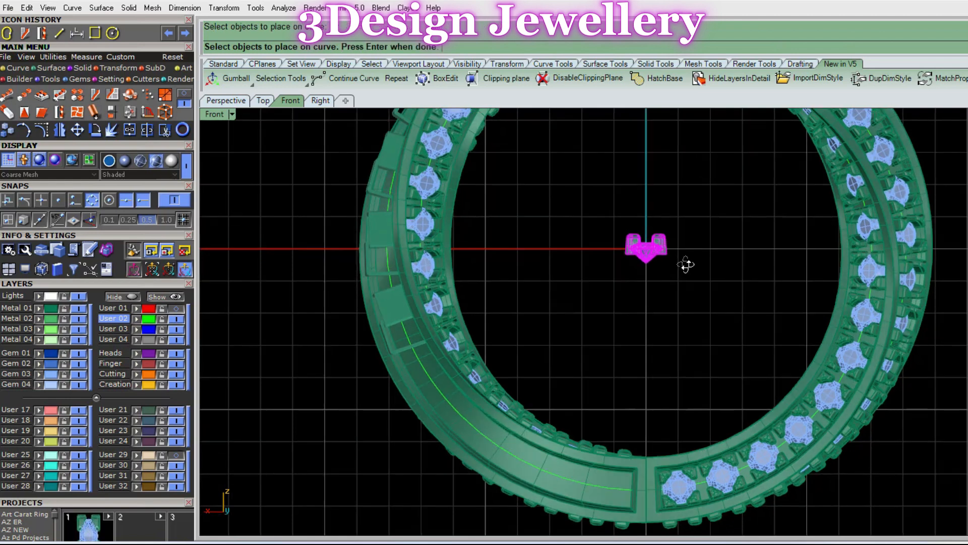
{"action": "key", "text": "Return"}
Set the fourth row's culet direction to Object using the ring surface and extend its end along the curve
{"action": "left_click", "coordinate": [472, 38]}
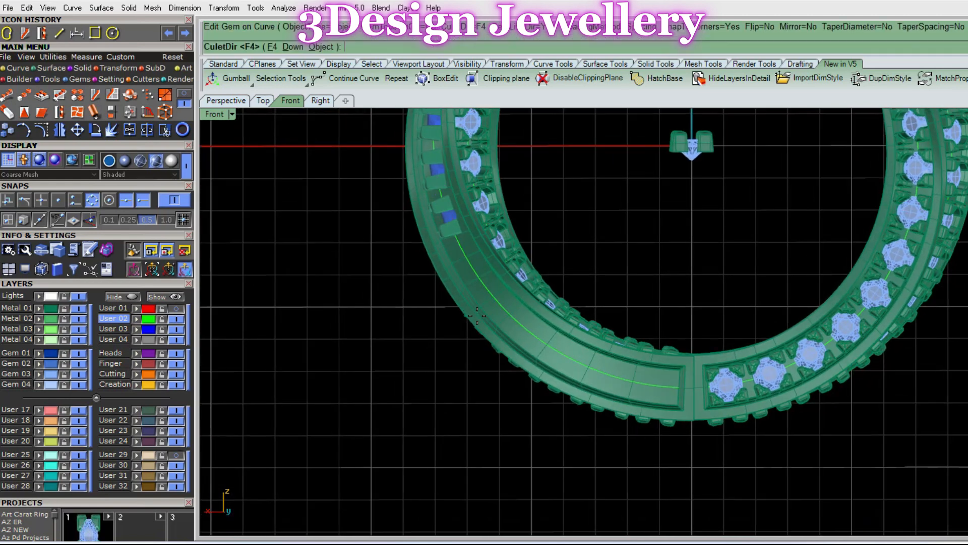
{"action": "scroll", "coordinate": [579, 354], "scroll_direction": "up", "scroll_amount": 2}
{"action": "left_click", "coordinate": [587, 345]}
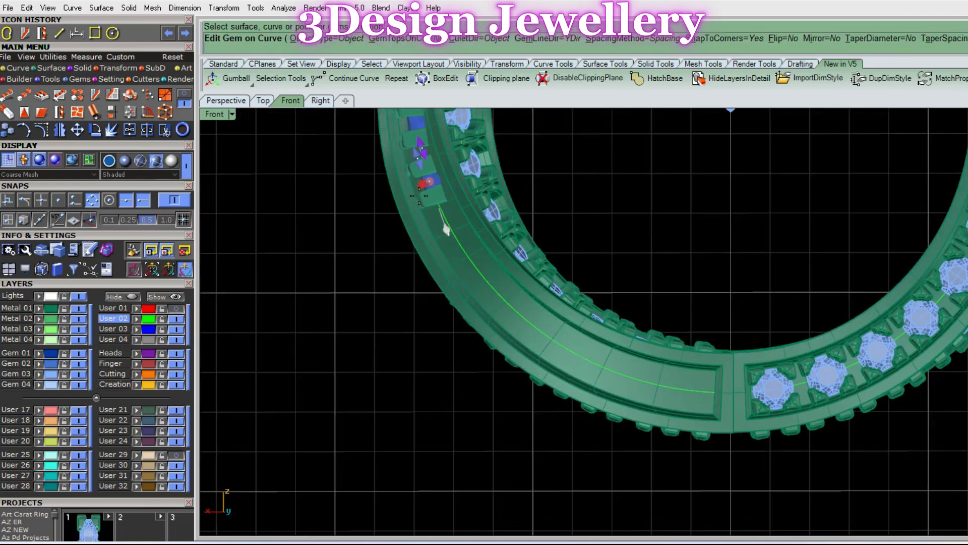
{"action": "right_click_drag", "start_coordinate": [419, 196], "coordinate": [442, 198], "text": "ctrl+shift"}
{"action": "left_click_drag", "start_coordinate": [442, 188], "coordinate": [557, 339]}
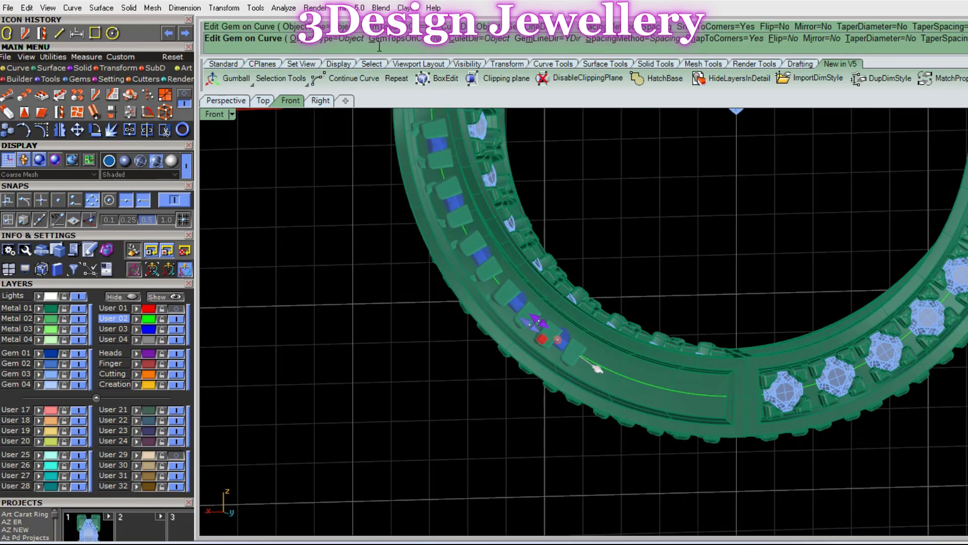
Pick the culet direction surface again for the fourth row and set its spacing method to Fixed
{"action": "left_click", "coordinate": [479, 40]}
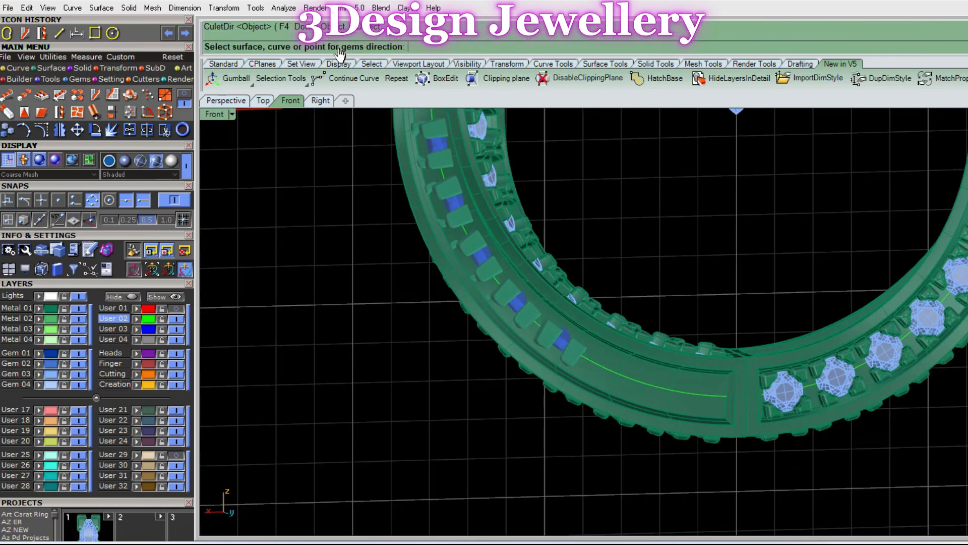
{"action": "left_click", "coordinate": [687, 411]}
{"action": "right_click_drag", "start_coordinate": [687, 411], "coordinate": [608, 321], "text": "ctrl+shift"}
{"action": "scroll", "coordinate": [619, 367], "scroll_direction": "down", "scroll_amount": 10}
{"action": "scroll", "coordinate": [553, 334], "scroll_direction": "up", "scroll_amount": 4}
{"action": "scroll", "coordinate": [576, 341], "scroll_direction": "up", "scroll_amount": 5}
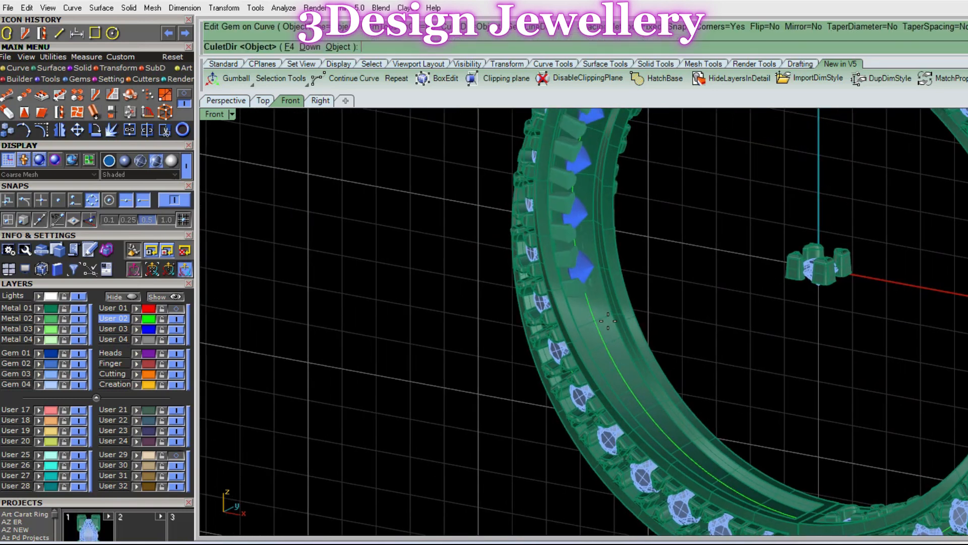
Try the Object culet direction once more on the channel's inner side and move the fourth row's end along the curve
{"action": "type", "text": "o"}
{"action": "key", "text": "Return"}
{"action": "scroll", "coordinate": [608, 315], "scroll_direction": "up", "scroll_amount": 4}
{"action": "left_click", "coordinate": [600, 296]}
{"action": "left_click", "coordinate": [578, 295]}
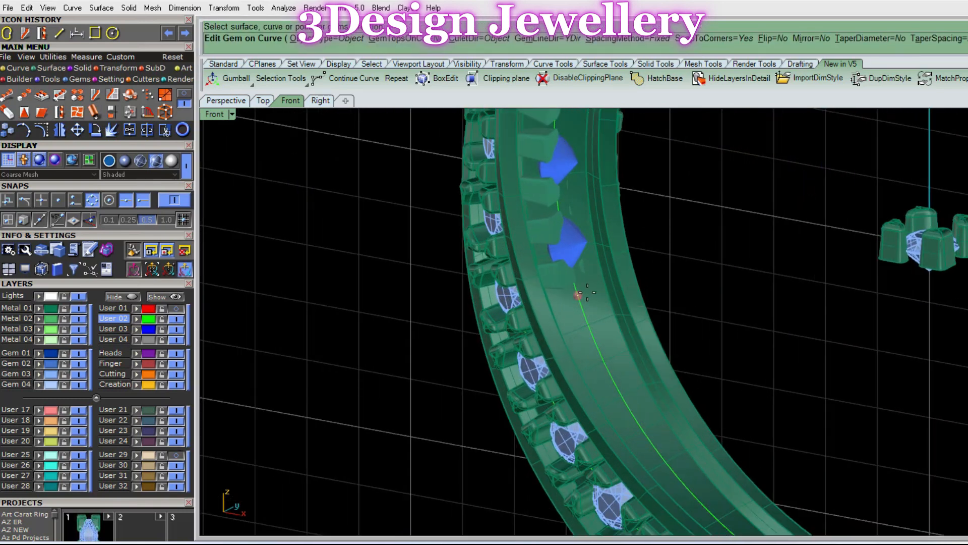
{"action": "left_click_drag", "start_coordinate": [578, 295], "coordinate": [649, 442]}
{"action": "scroll", "coordinate": [858, 397], "scroll_direction": "down", "scroll_amount": 4}
{"action": "right_click_drag", "start_coordinate": [858, 397], "coordinate": [724, 340]}
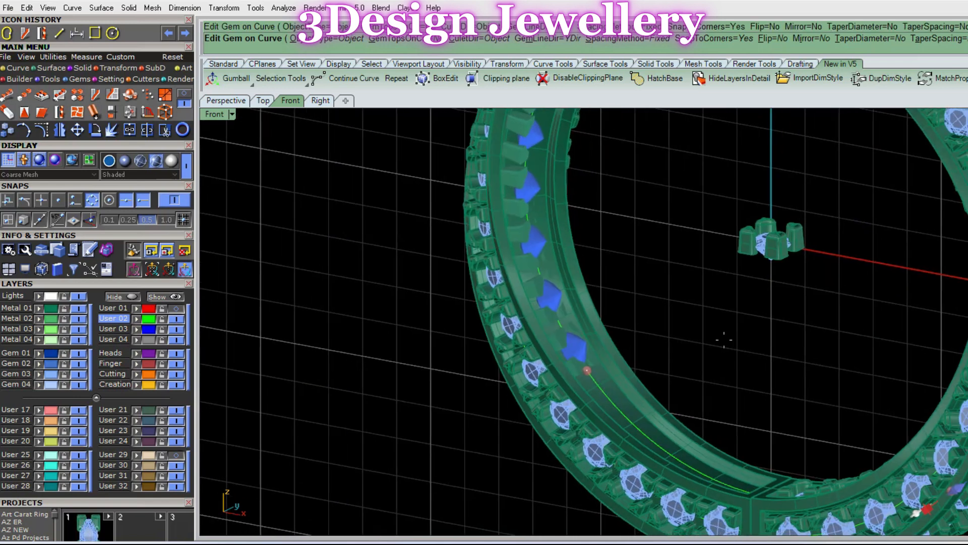
{"action": "scroll", "coordinate": [724, 339], "scroll_direction": "down", "scroll_amount": 3}
Set the fourth row's object type to Object again and re-pick the standalone collet
{"action": "left_click", "coordinate": [340, 41]}
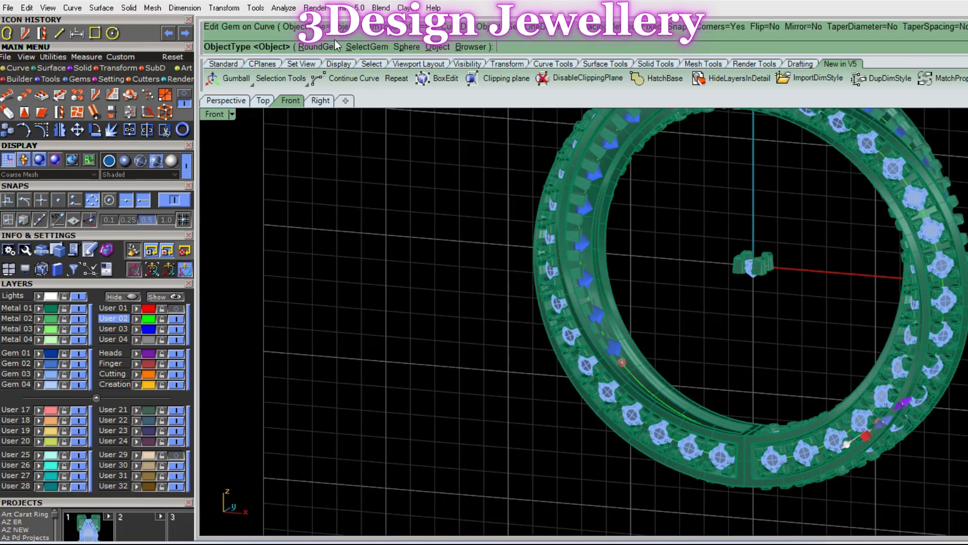
{"action": "left_click", "coordinate": [437, 46]}
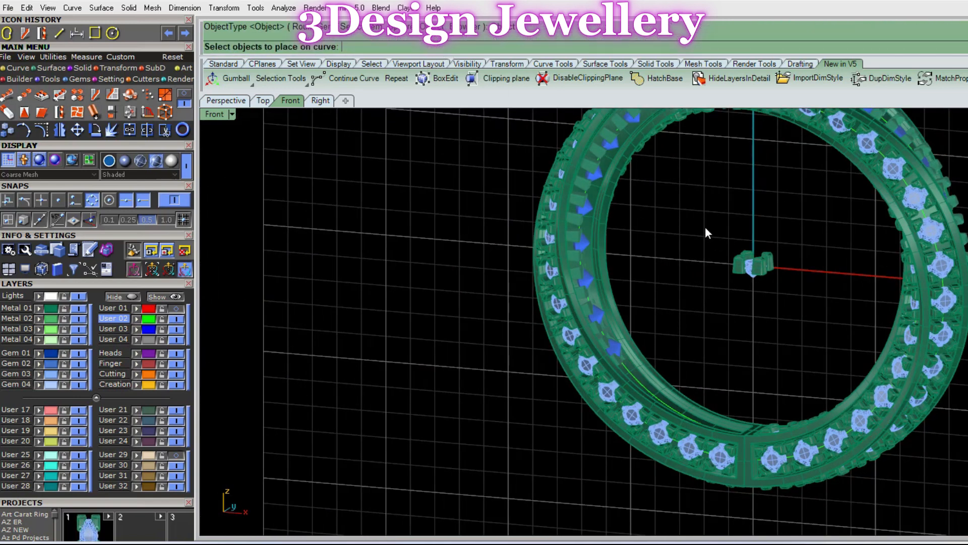
{"action": "left_click", "coordinate": [752, 266]}
{"action": "key", "text": "Return"}
{"action": "right_click_drag", "start_coordinate": [765, 302], "coordinate": [741, 279]}
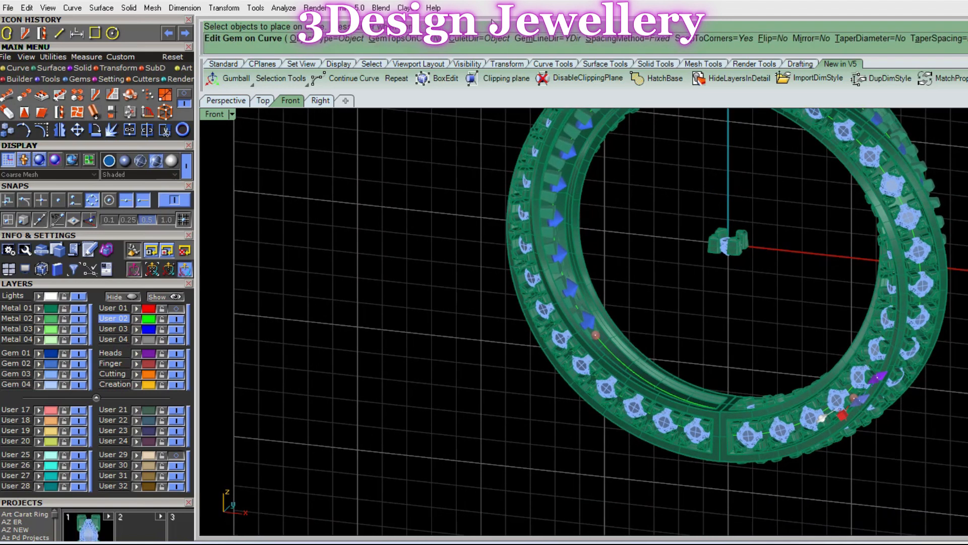
Set the fourth row's culet direction to Object and pick the channel floor beside the curve
{"action": "left_click", "coordinate": [489, 40]}
{"action": "left_click", "coordinate": [337, 47]}
{"action": "scroll", "coordinate": [677, 382], "scroll_direction": "up", "scroll_amount": 6}
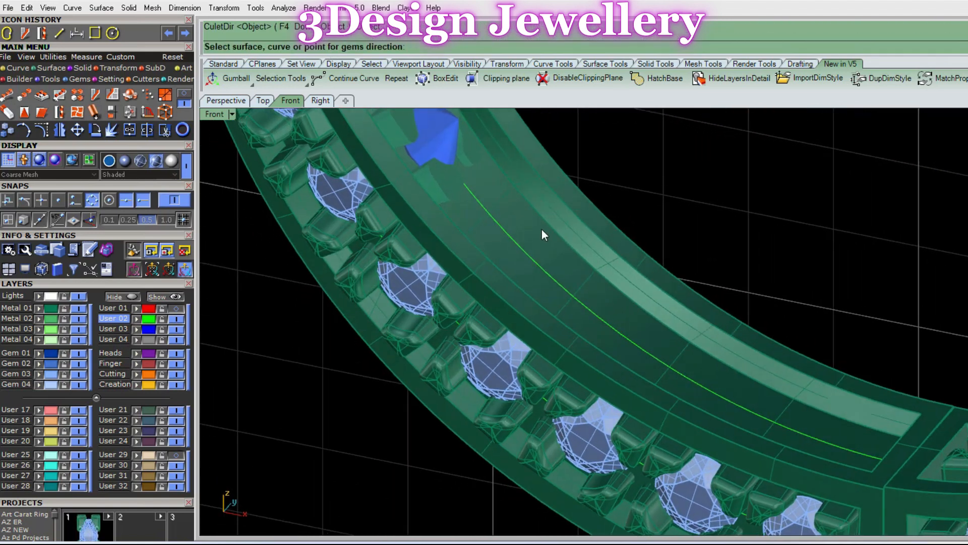
{"action": "left_click", "coordinate": [542, 229]}
Extend one end of the fourth collet row along its curve to the channel end at the joint
{"action": "scroll", "coordinate": [519, 260], "scroll_direction": "down", "scroll_amount": 7}
{"action": "right_click_drag", "start_coordinate": [518, 260], "coordinate": [577, 255], "text": "ctrl+shift"}
{"action": "left_click_drag", "start_coordinate": [577, 256], "coordinate": [685, 334]}
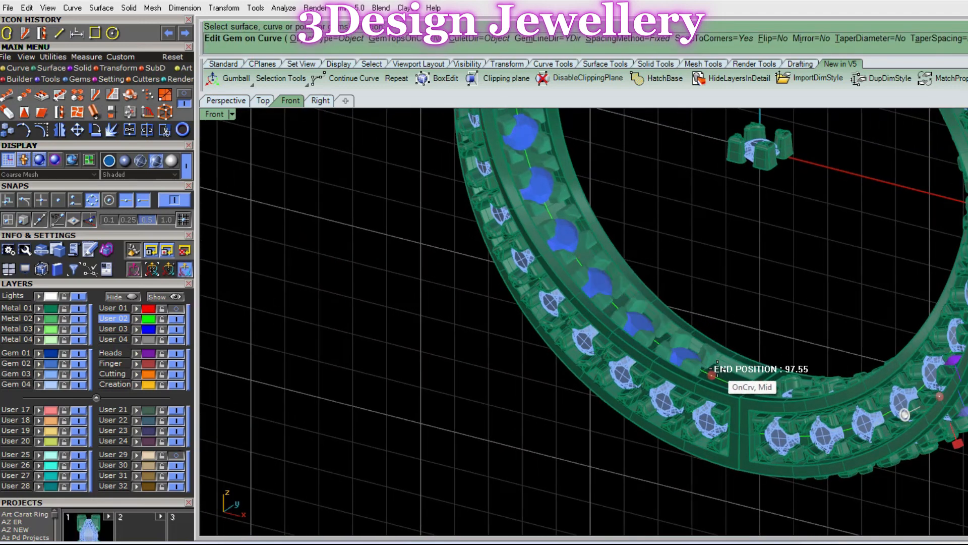
{"action": "left_click_drag", "start_coordinate": [731, 383], "coordinate": [733, 384]}
{"action": "right_click_drag", "start_coordinate": [796, 353], "coordinate": [510, 353], "text": "ctrl+shift"}
Extend the fourth row's other end to the joint, fine-tune its position and create the collets
{"action": "right_click_drag", "start_coordinate": [461, 413], "coordinate": [501, 313]}
{"action": "left_click_drag", "start_coordinate": [396, 323], "coordinate": [536, 375]}
{"action": "scroll", "coordinate": [500, 365], "scroll_direction": "up", "scroll_amount": 8}
{"action": "left_click_drag", "start_coordinate": [473, 348], "coordinate": [487, 350]}
{"action": "scroll", "coordinate": [687, 269], "scroll_direction": "down", "scroll_amount": 5}
{"action": "right_click_drag", "start_coordinate": [714, 255], "coordinate": [700, 311], "text": "ctrl+shift"}
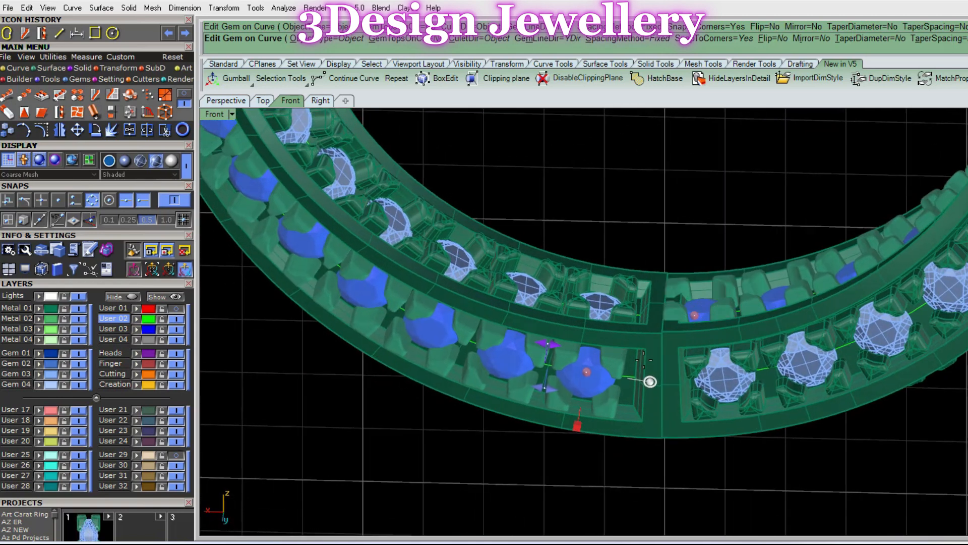
{"action": "left_click_drag", "start_coordinate": [593, 375], "coordinate": [607, 376]}
{"action": "right_click", "coordinate": [607, 376]}
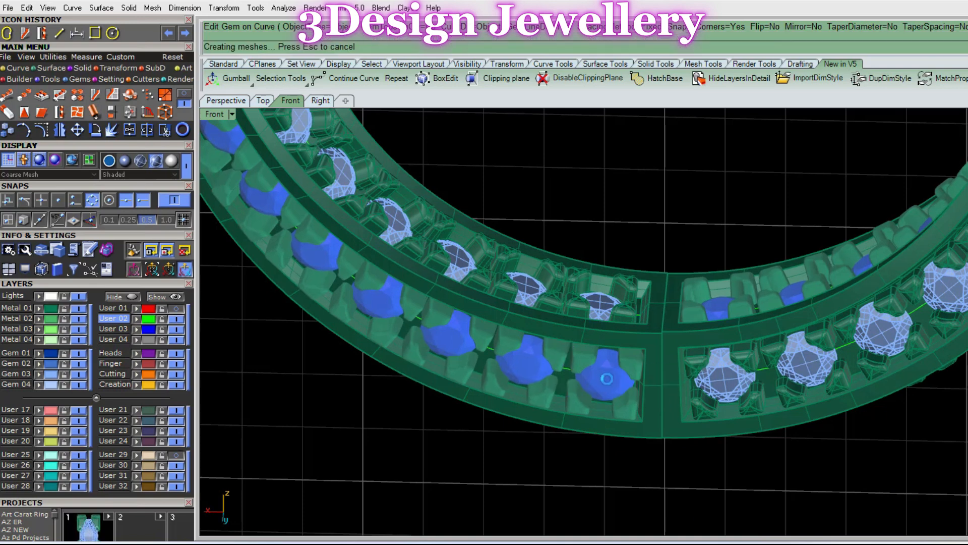
Reset to the four standard views, maximize the Front view and hide the standalone collet at the ring's centre
{"action": "scroll", "coordinate": [634, 407], "scroll_direction": "down", "scroll_amount": 8}
{"action": "right_click_drag", "start_coordinate": [819, 300], "coordinate": [605, 361], "text": "ctrl+shift"}
{"action": "key", "text": "F4"}
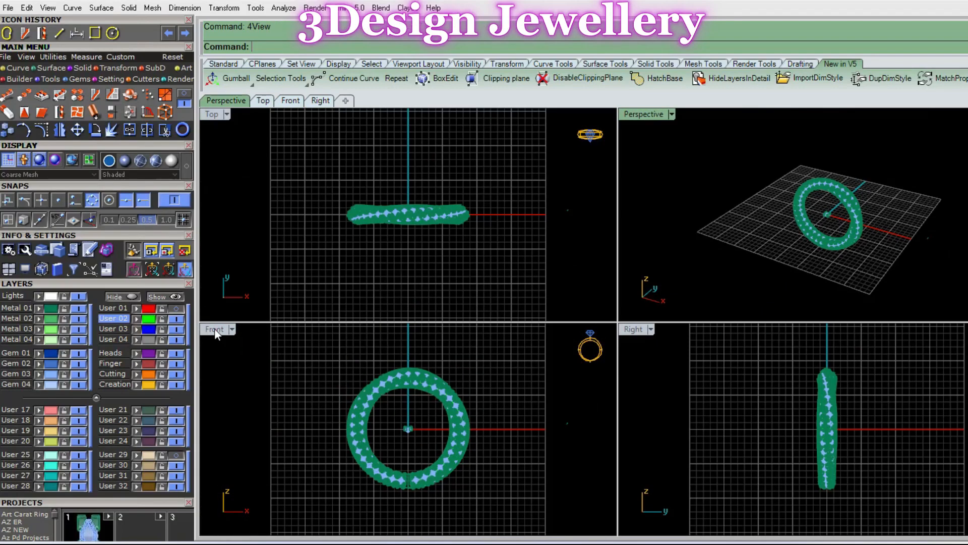
{"action": "double_click", "coordinate": [215, 330]}
{"action": "scroll", "coordinate": [468, 334], "scroll_direction": "up", "scroll_amount": 3}
{"action": "right_click_drag", "start_coordinate": [510, 335], "coordinate": [545, 370]}
{"action": "key", "text": "ctrl+h"}
{"action": "left_click", "coordinate": [520, 353]}
{"action": "right_click_drag", "start_coordinate": [499, 345], "coordinate": [579, 359]}
{"action": "key", "text": "Return"}
Rotate the whole ring with its collets about the origin so the joint sits at the top
{"action": "type", "text": "r"}
{"action": "key", "text": "Return"}
{"action": "scroll", "coordinate": [583, 361], "scroll_direction": "down", "scroll_amount": 4}
{"action": "left_click_drag", "start_coordinate": [683, 463], "coordinate": [489, 240]}
{"action": "mouse_move", "coordinate": [617, 354]}
{"action": "right_mouse_down"}
{"action": "mouse_move", "coordinate": [614, 347]}
{"action": "mouse_move", "coordinate": [625, 355]}
{"action": "right_mouse_up"}
{"action": "type", "text": "r"}
{"action": "key", "text": "Return"}
{"action": "type", "text": "0"}
{"action": "key", "text": "Return"}
{"action": "left_click", "coordinate": [582, 356]}
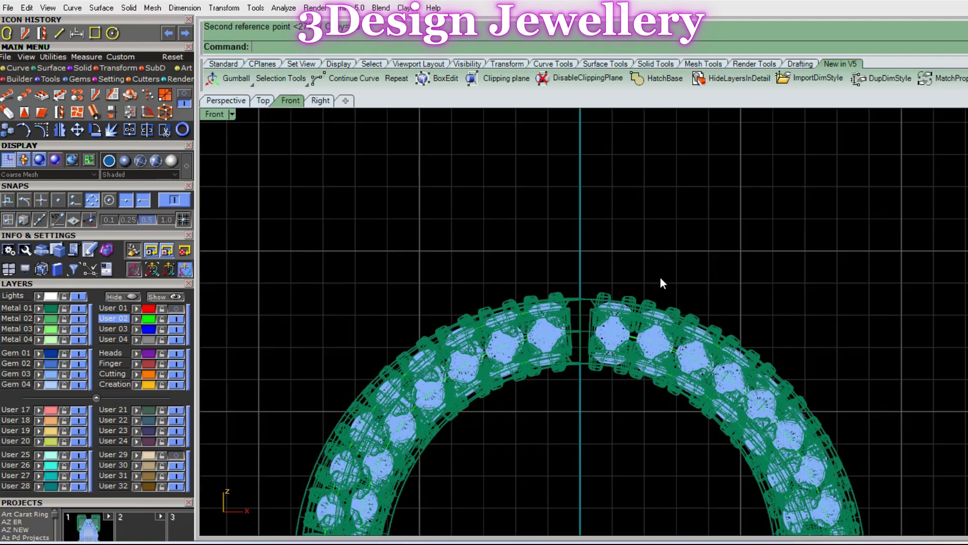
Draw a 1.8 mm diameter circle on the vertical axis and position it just above the ring's joint
{"action": "scroll", "coordinate": [519, 306], "scroll_direction": "up", "scroll_amount": 6}
{"action": "mouse_move", "coordinate": [553, 316]}
{"action": "right_mouse_down"}
{"action": "mouse_move", "coordinate": [528, 303]}
{"action": "mouse_move", "coordinate": [536, 308]}
{"action": "right_mouse_up"}
{"action": "type", "text": "c"}
{"action": "key", "text": "Return"}
{"action": "scroll", "coordinate": [523, 242], "scroll_direction": "up", "scroll_amount": 2}
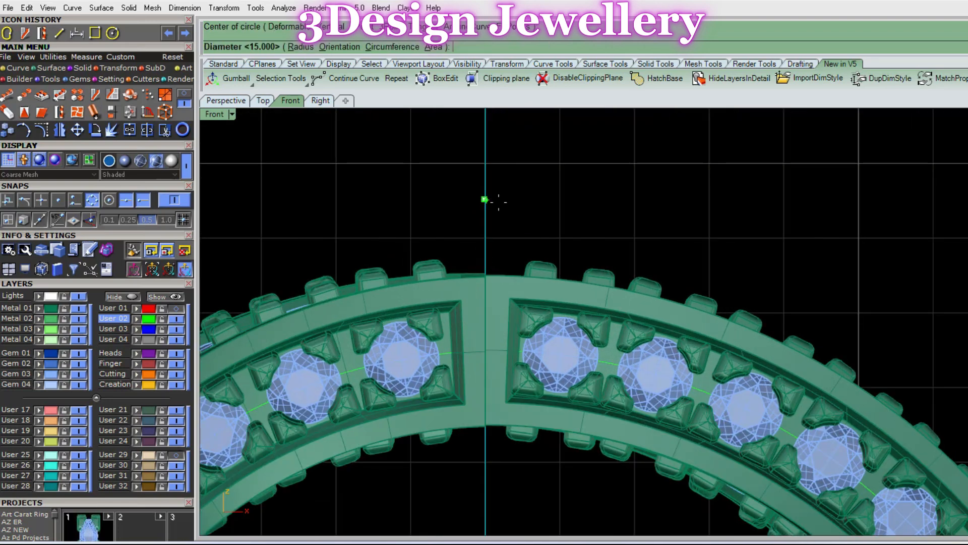
{"action": "type", "text": "8"}
{"action": "key", "text": "Return"}
{"action": "right_click_drag", "start_coordinate": [557, 220], "coordinate": [556, 181]}
{"action": "left_click_drag", "start_coordinate": [601, 165], "coordinate": [492, 108]}
{"action": "right_click_drag", "start_coordinate": [546, 125], "coordinate": [557, 258]}
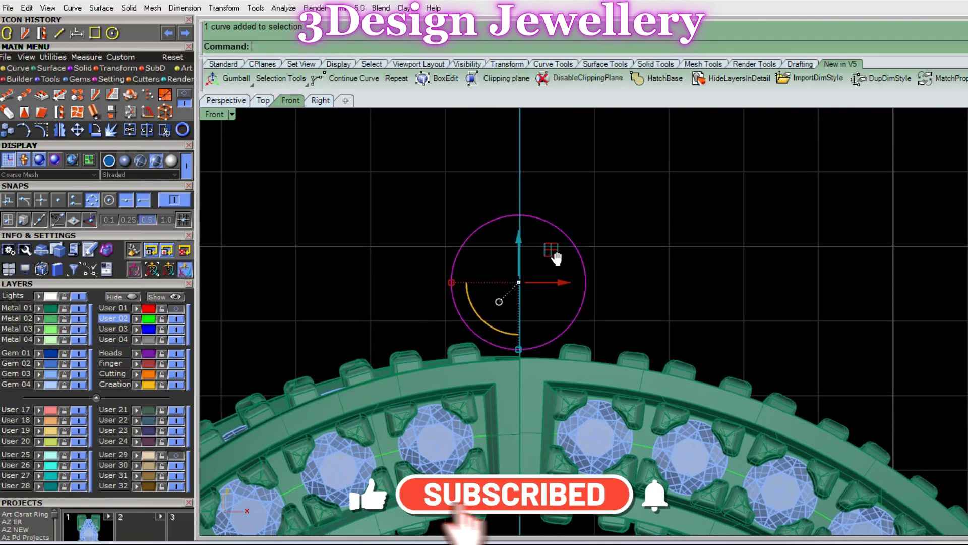
Draw a smaller two-point circle on the first circle's top quadrant and rotate it in 3D about the vertical axis, perpendicular to the first
{"action": "key", "text": "Return"}
{"action": "left_click", "coordinate": [367, 47]}
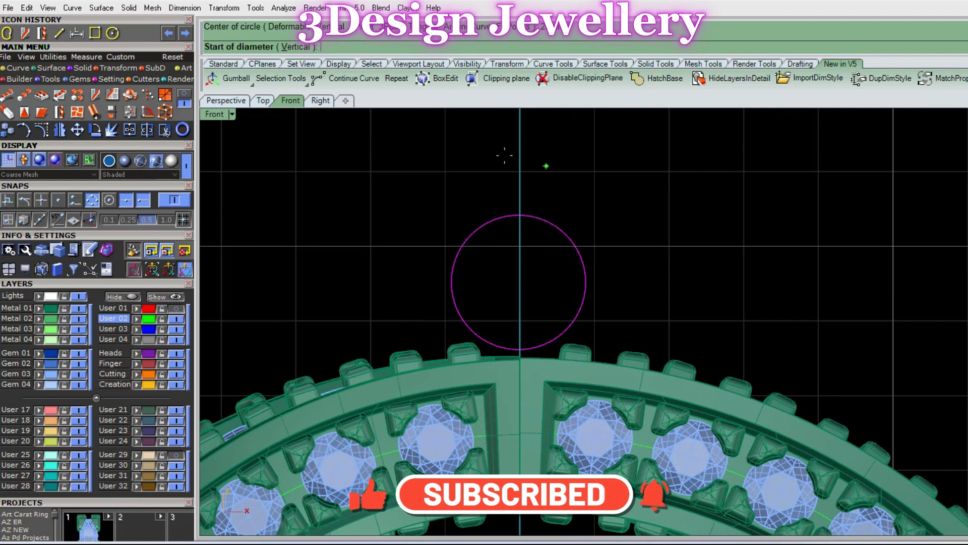
{"action": "left_click", "coordinate": [519, 215]}
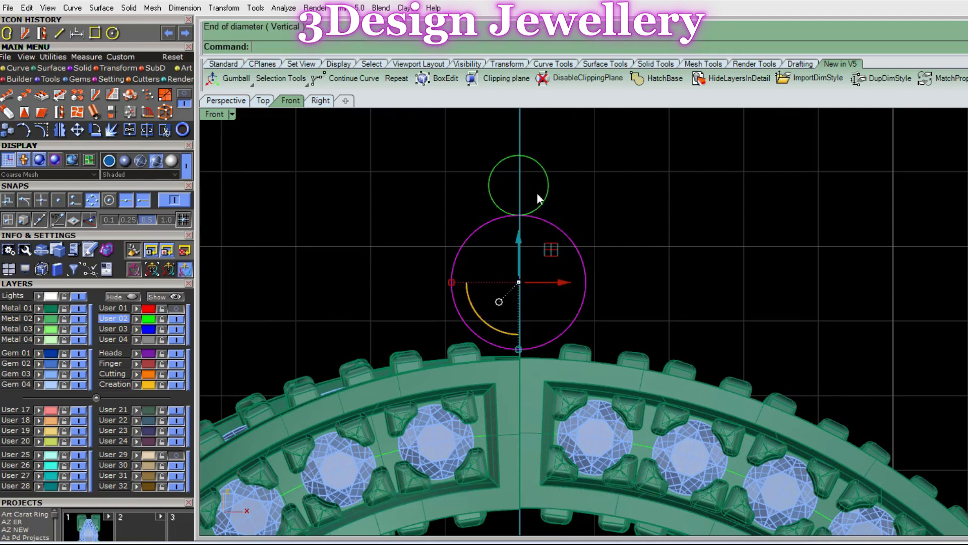
{"action": "right_click_drag", "start_coordinate": [552, 210], "coordinate": [563, 232]}
{"action": "left_click", "coordinate": [528, 246]}
{"action": "left_click", "coordinate": [532, 150]}
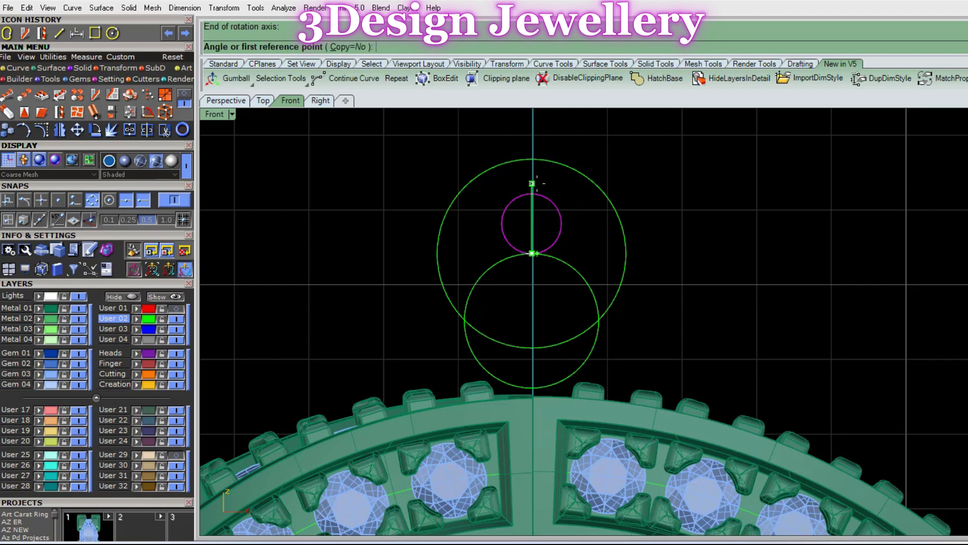
{"action": "key", "text": "Return"}
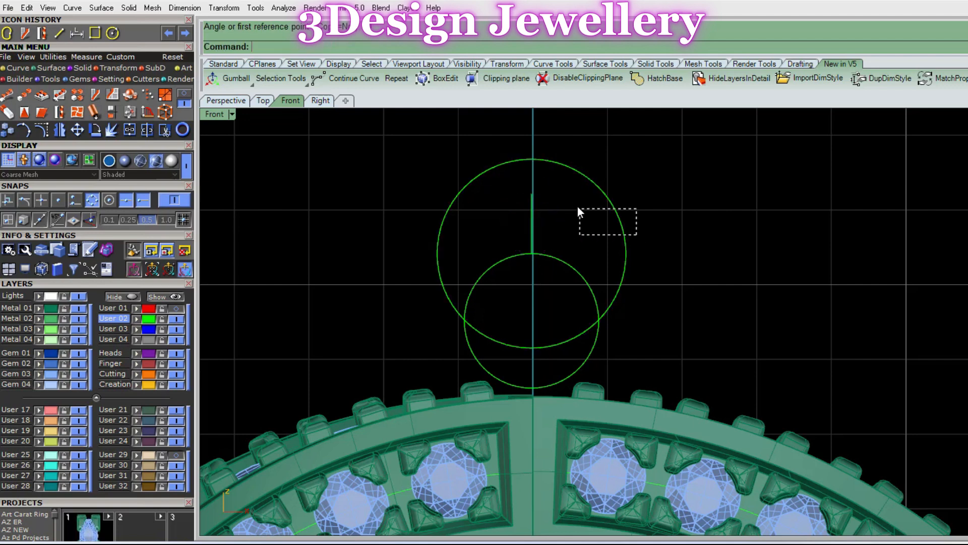
Sweep the small profile circle along the 1.8 mm circle to form a round loop
{"action": "left_click", "coordinate": [572, 267]}
{"action": "type", "text": "sw"}
{"action": "key", "text": "Return"}
{"action": "left_click_drag", "start_coordinate": [553, 227], "coordinate": [516, 210]}
{"action": "key", "text": "Return"}
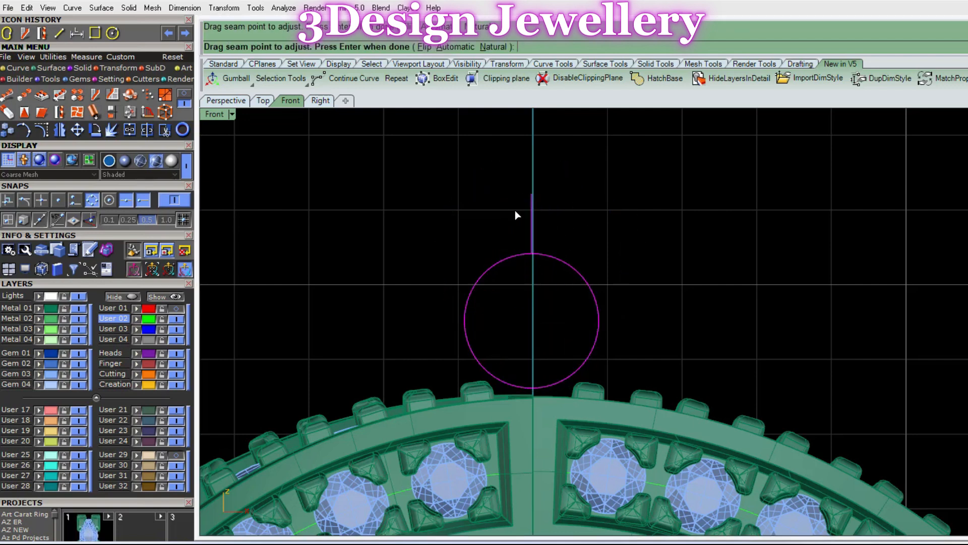
{"action": "key", "text": "Return"}
{"action": "key", "text": "Escape"}
{"action": "scroll", "coordinate": [646, 274], "scroll_direction": "down", "scroll_amount": 2}
{"action": "right_click_drag", "start_coordinate": [633, 303], "coordinate": [621, 261]}
{"action": "key", "text": "Return"}
{"action": "key", "text": "Return"}
{"action": "key", "text": "Return"}
{"action": "key", "text": "Return"}
Delete the swept loop surface, keeping its two construction circles
{"action": "left_click", "coordinate": [620, 262]}
{"action": "left_click_drag", "start_coordinate": [571, 266], "coordinate": [576, 234]}
{"action": "right_click_drag", "start_coordinate": [694, 218], "coordinate": [667, 241], "text": "ctrl+shift"}
{"action": "left_click", "coordinate": [659, 244]}
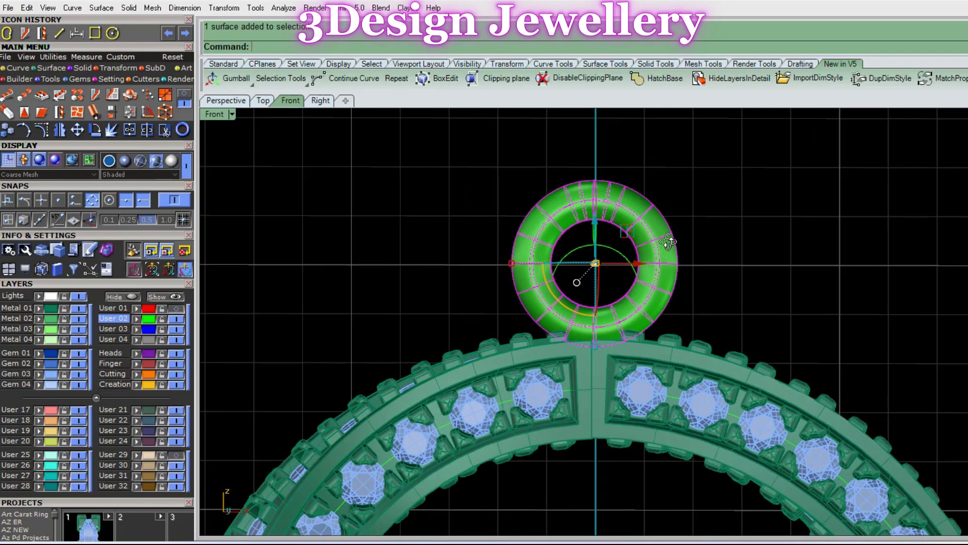
{"action": "key", "text": "Delete"}
Scale the larger rail circle down uniformly from its top quadrant point
{"action": "scroll", "coordinate": [619, 247], "scroll_direction": "up", "scroll_amount": 2}
{"action": "type", "text": "3"}
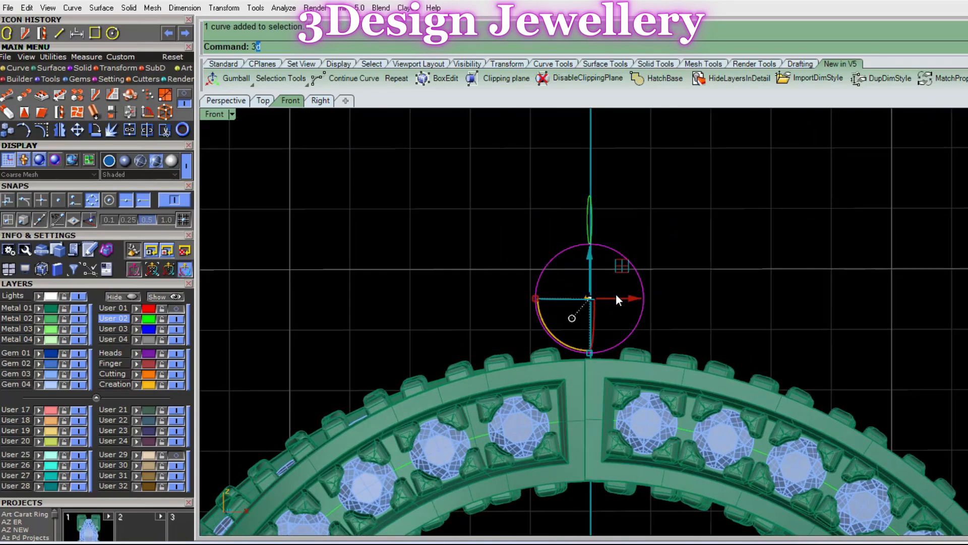
{"action": "left_click", "coordinate": [590, 244]}
{"action": "scroll", "coordinate": [601, 310], "scroll_direction": "up", "scroll_amount": 2}
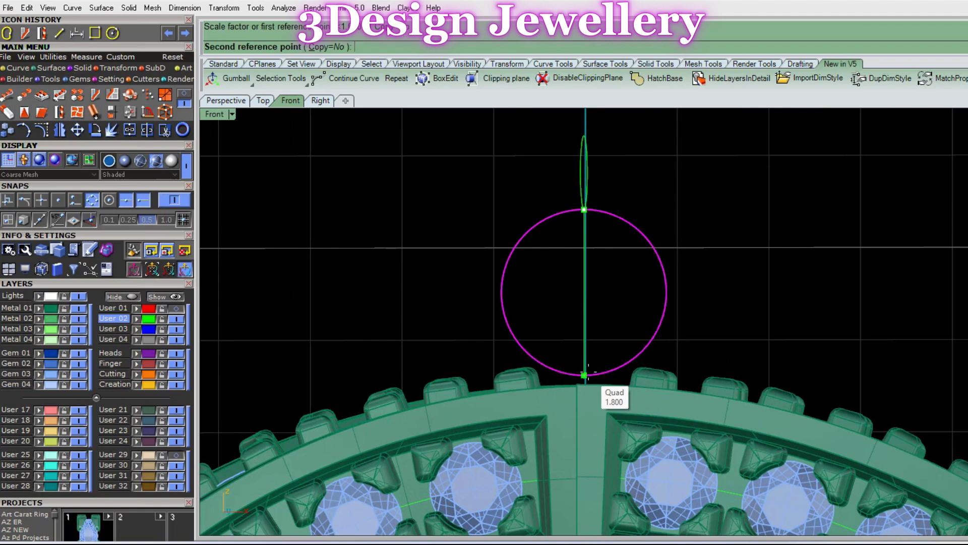
{"action": "left_click", "coordinate": [584, 337]}
Sweep the small circle along the reduced rail circle, inspect the loop and delete its surface
{"action": "key", "text": "Return"}
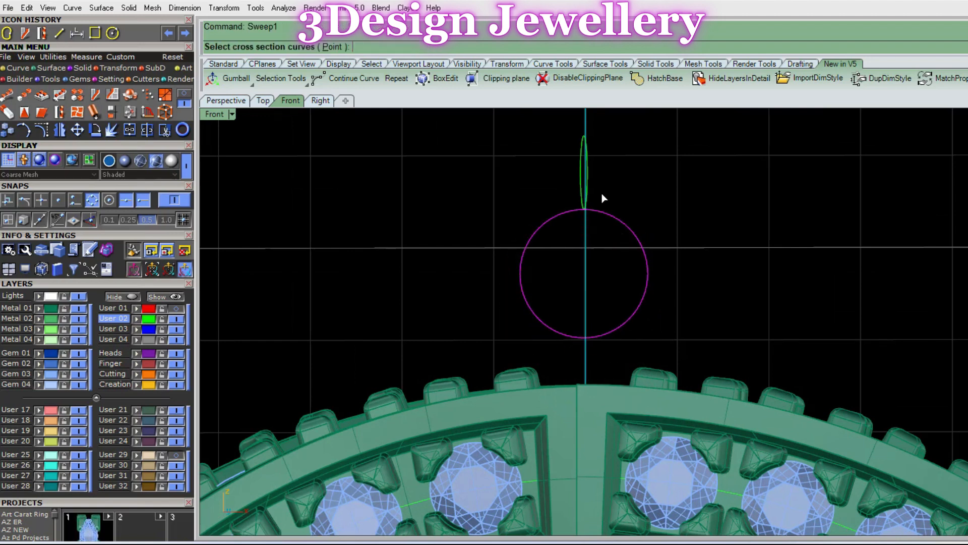
{"action": "left_click", "coordinate": [588, 193]}
{"action": "key", "text": "Return"}
{"action": "key", "text": "Return"}
{"action": "key", "text": "Return"}
{"action": "left_click", "coordinate": [670, 238]}
{"action": "right_click_drag", "start_coordinate": [670, 238], "coordinate": [634, 220], "text": "ctrl+shift"}
{"action": "key", "text": "Delete"}
Scale the small profile circle down slightly from the point where it touches the rail circle
{"action": "left_click", "coordinate": [608, 190]}
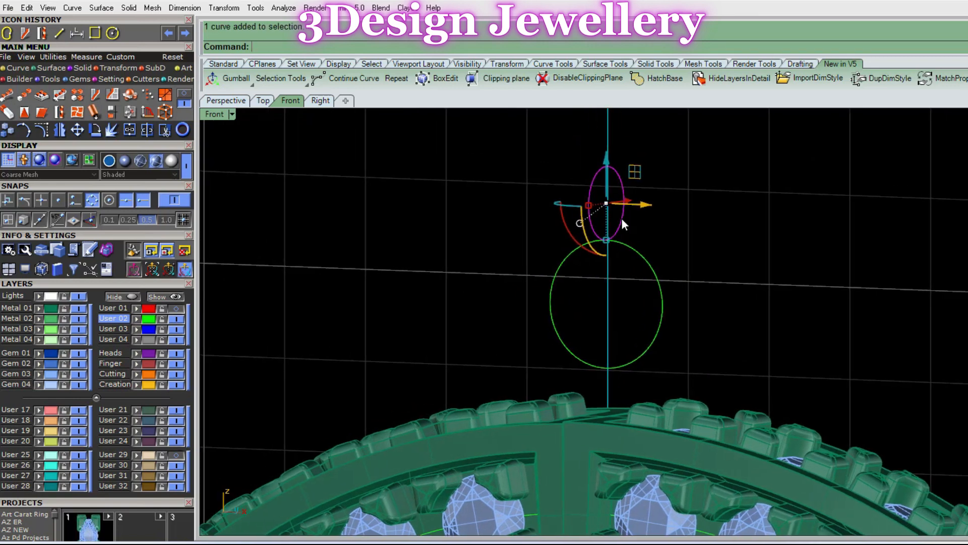
{"action": "type", "text": "sc"}
{"action": "key", "text": "Return"}
{"action": "left_click", "coordinate": [606, 241]}
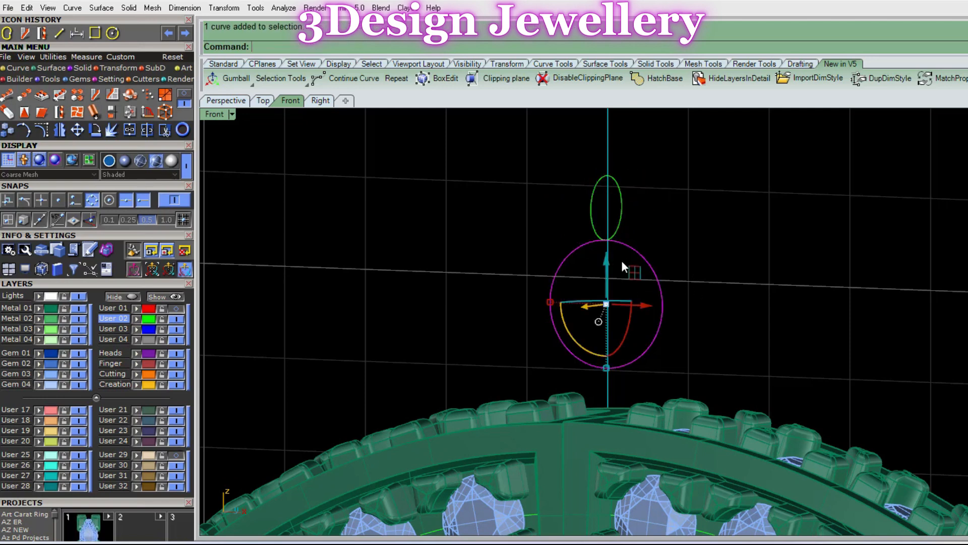
Sweep the reduced profile circle along the rail circle to create the bail loop
{"action": "left_click", "coordinate": [623, 218]}
{"action": "key", "text": "Return"}
{"action": "key", "text": "Return"}
{"action": "key", "text": "Return"}
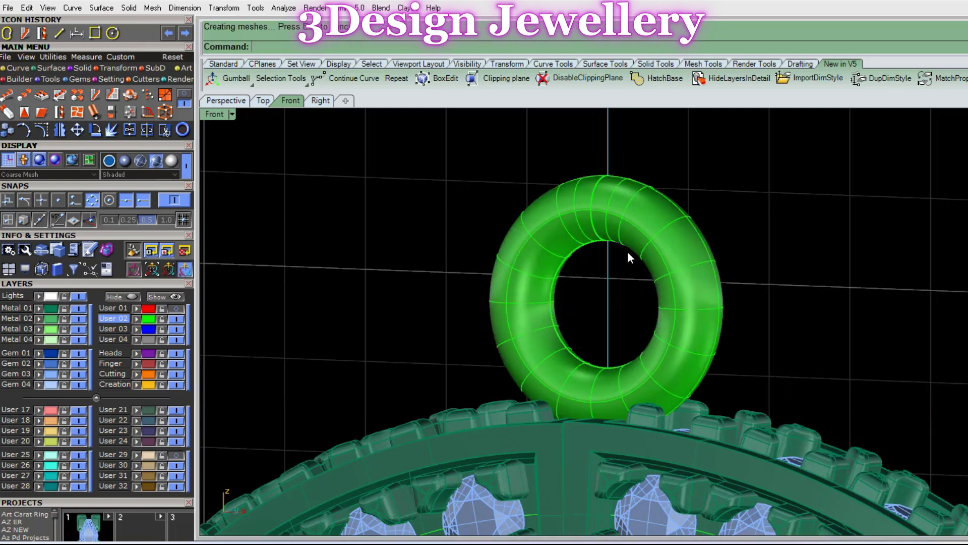
Move the bail loop slightly down so that it sinks into the ring's top at the joint
{"action": "scroll", "coordinate": [655, 268], "scroll_direction": "up", "scroll_amount": 2}
{"action": "left_click", "coordinate": [697, 285]}
{"action": "left_click_drag", "start_coordinate": [602, 262], "coordinate": [602, 265]}
{"action": "key", "text": "Escape"}
{"action": "scroll", "coordinate": [657, 250], "scroll_direction": "down", "scroll_amount": 4}
{"action": "right_click_drag", "start_coordinate": [657, 250], "coordinate": [679, 294], "text": "ctrl+shift"}
{"action": "scroll", "coordinate": [666, 324], "scroll_direction": "down", "scroll_amount": 3}
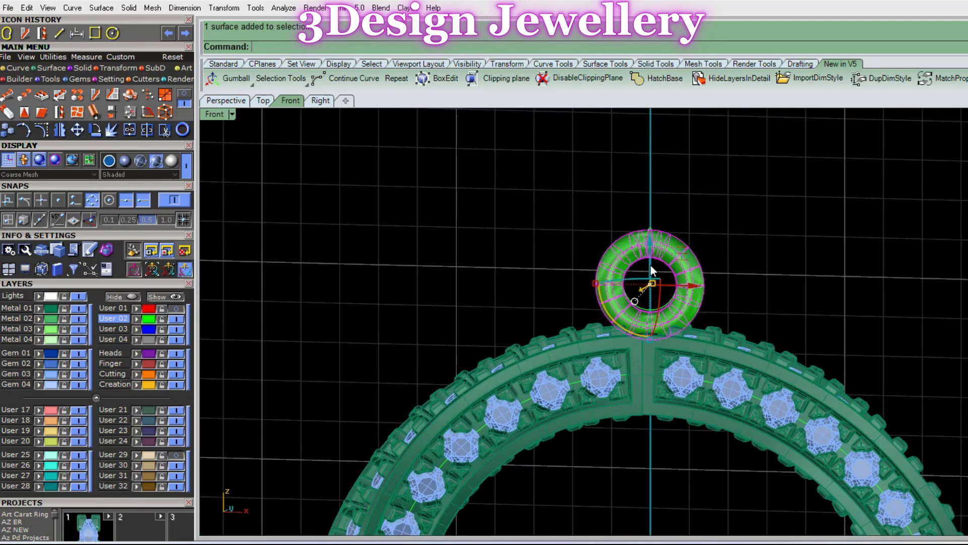
{"action": "scroll", "coordinate": [655, 287], "scroll_direction": "up", "scroll_amount": 2}
{"action": "left_click_drag", "start_coordinate": [662, 246], "coordinate": [665, 251]}
{"action": "key", "text": "Escape"}
Check the loop's seat on the ring, reset to the four standard views, and examine the maximized Front view
{"action": "scroll", "coordinate": [661, 242], "scroll_direction": "down", "scroll_amount": 10}
{"action": "right_click_drag", "start_coordinate": [648, 273], "coordinate": [748, 263], "text": "ctrl+shift"}
{"action": "right_click", "coordinate": [609, 380]}
{"action": "key", "text": "F5"}
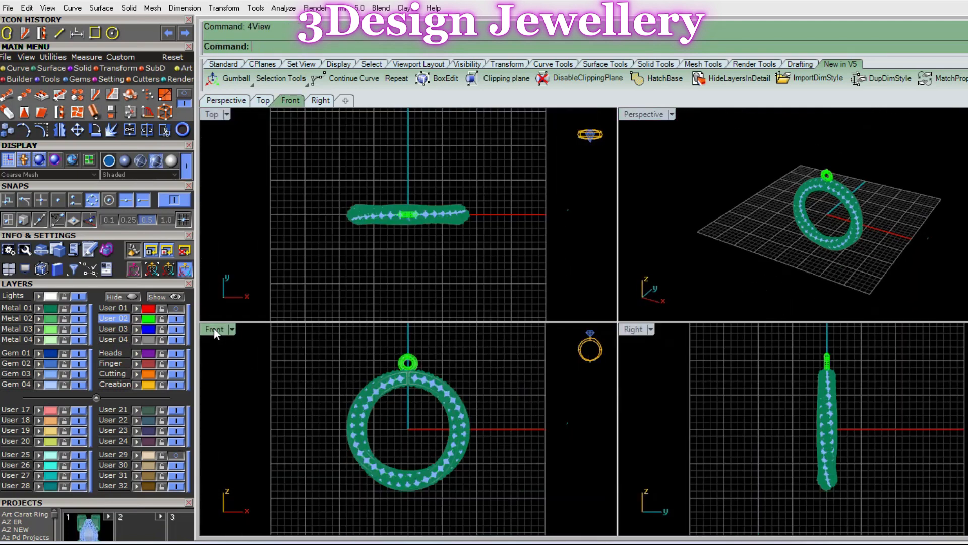
{"action": "double_click", "coordinate": [214, 329]}
{"action": "scroll", "coordinate": [573, 348], "scroll_direction": "up", "scroll_amount": 6}
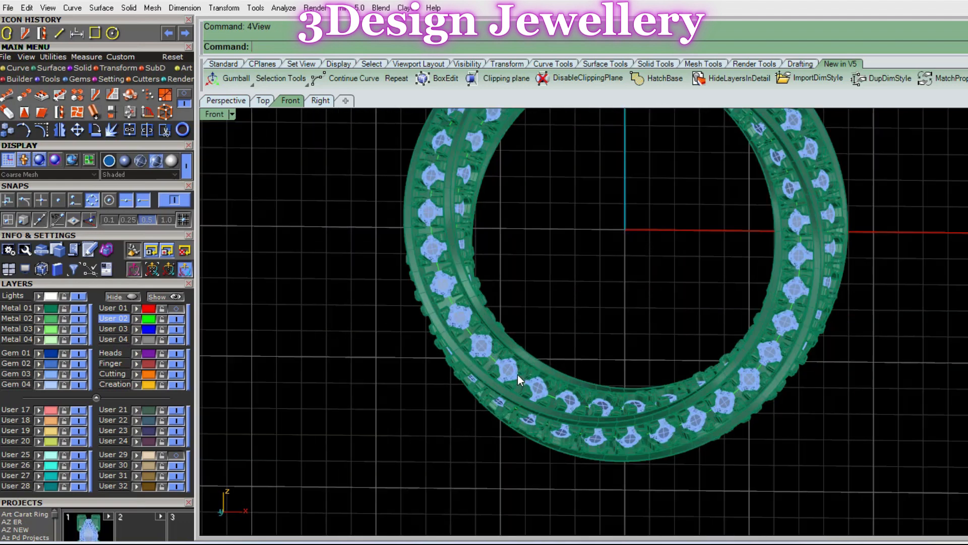
{"action": "scroll", "coordinate": [517, 374], "scroll_direction": "up", "scroll_amount": 2}
Set the viewport display mode to Machine and examine the finished pendant from several angles
{"action": "left_click", "coordinate": [129, 165]}
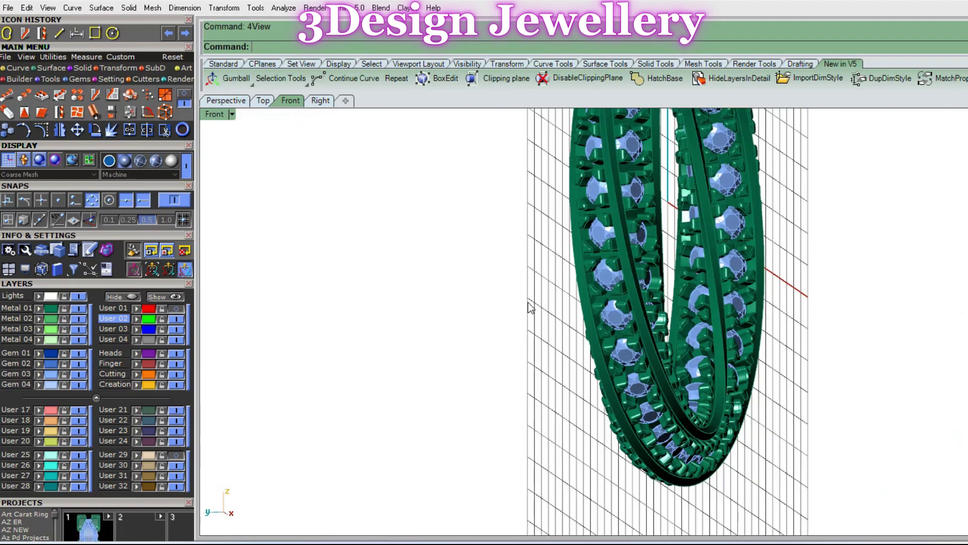
{"action": "scroll", "coordinate": [528, 302], "scroll_direction": "down", "scroll_amount": 6}
{"action": "right_click_drag", "start_coordinate": [528, 303], "coordinate": [559, 286], "text": "ctrl+shift"}
{"action": "scroll", "coordinate": [645, 231], "scroll_direction": "up", "scroll_amount": 6}
{"action": "scroll", "coordinate": [649, 289], "scroll_direction": "down", "scroll_amount": 5}
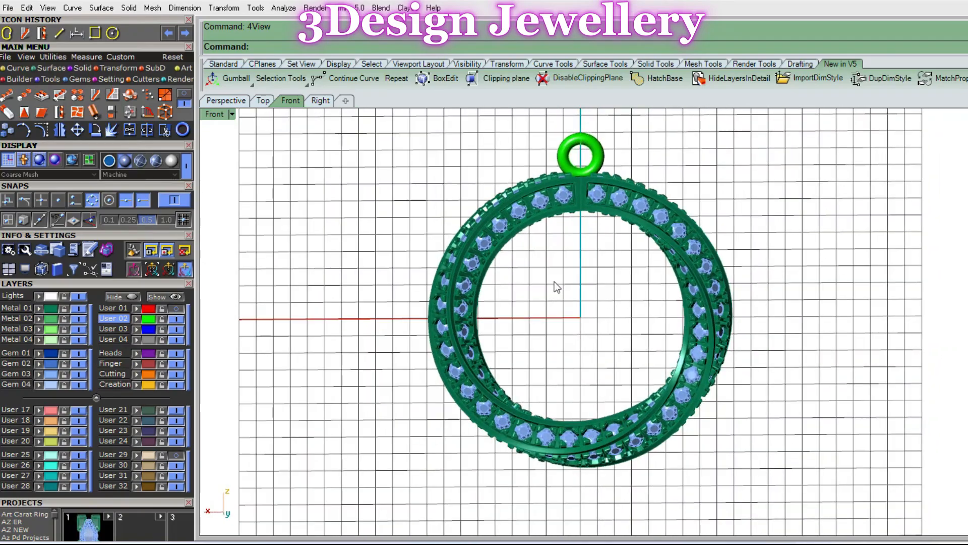